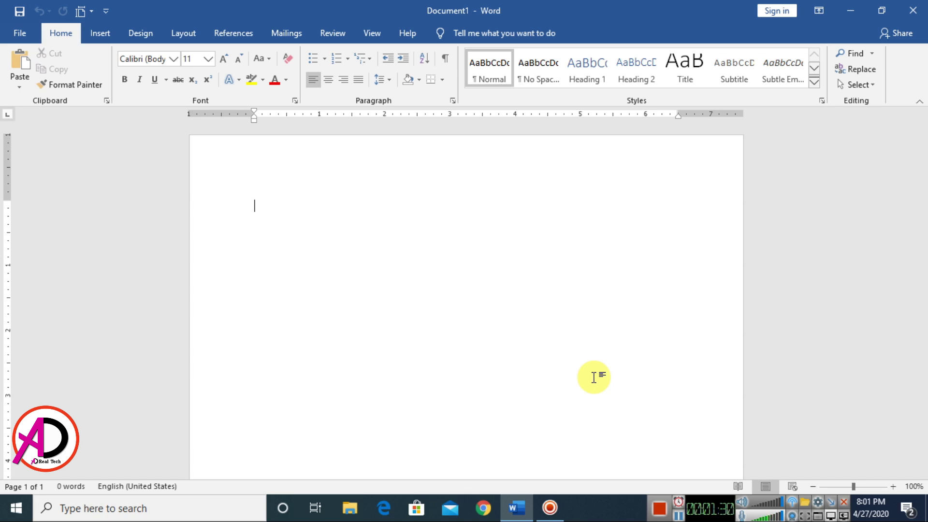
Set the page to Narrow margins and A4 paper size.
left_click(173, 32)
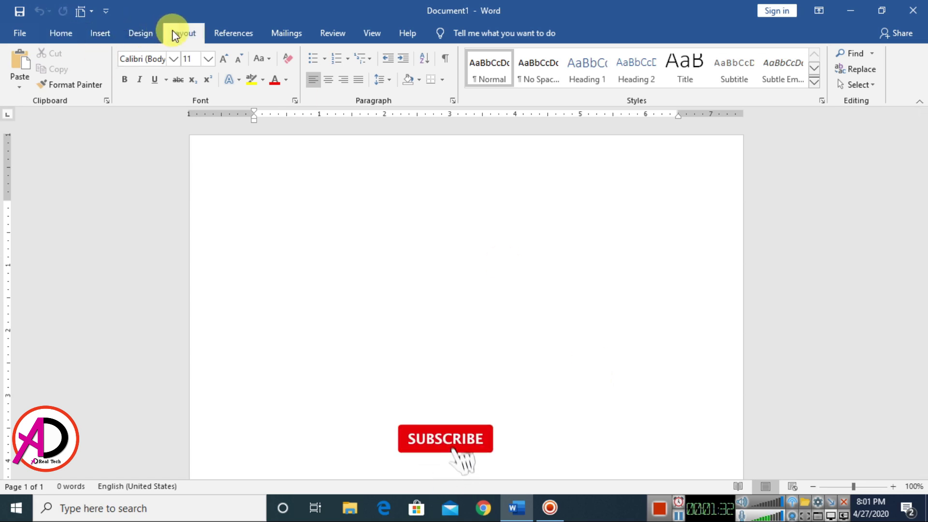
left_click(28, 80)
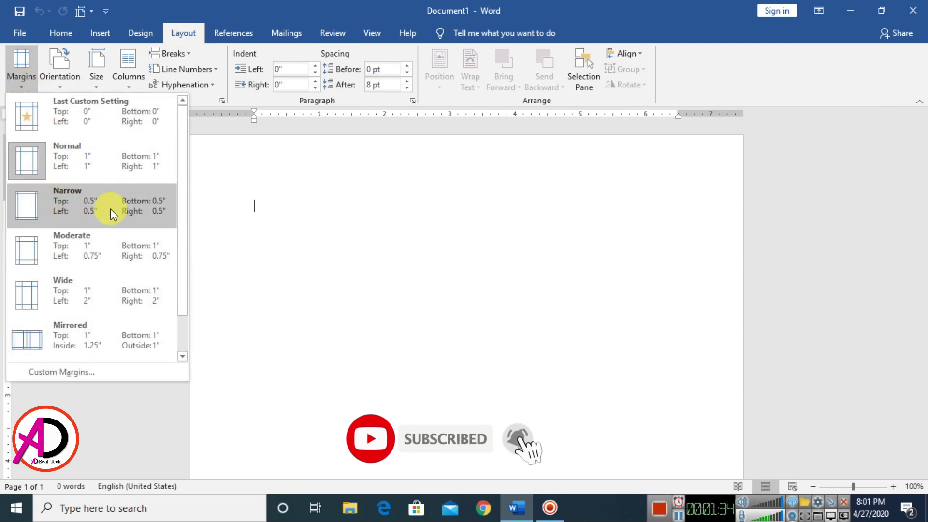
left_click(110, 208)
left_click(99, 75)
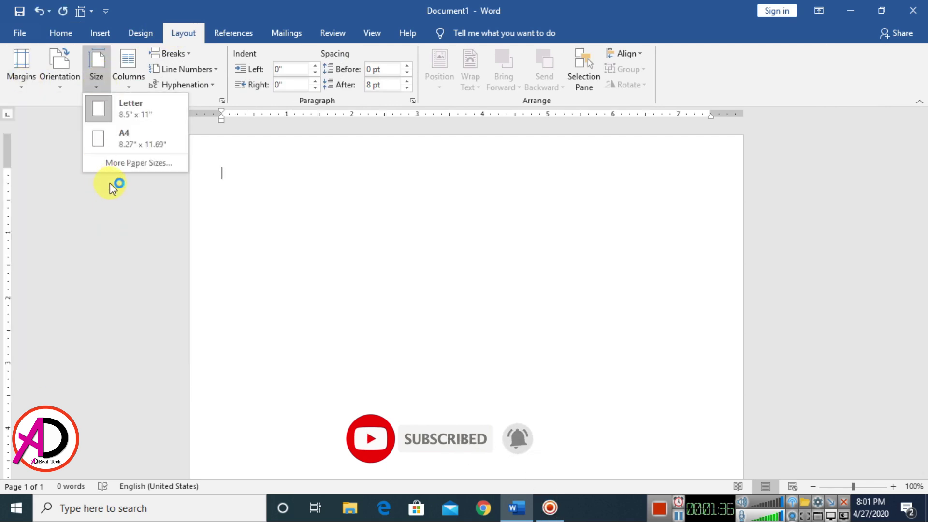
left_click(124, 137)
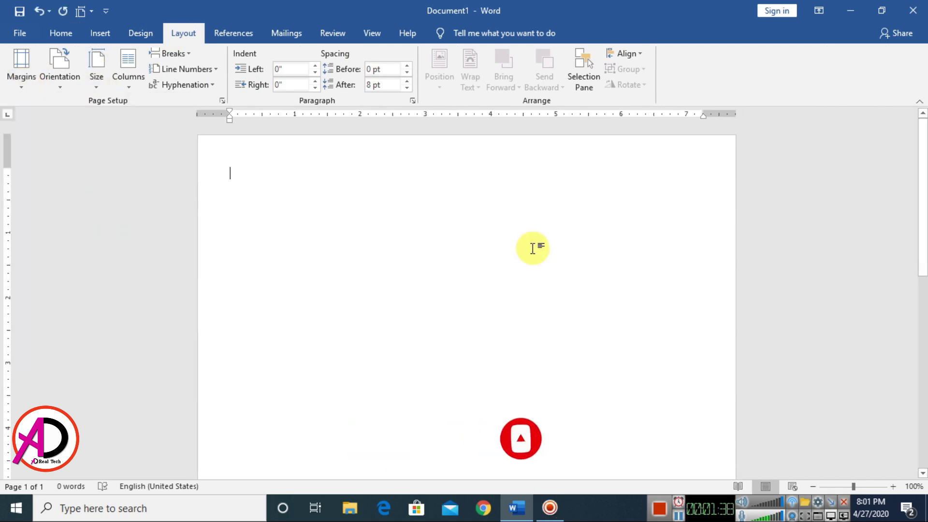
Draw a rectangle from the page's upper-left corner and enlarge it to about 5.87" high by 5.55" wide.
left_click(116, 34)
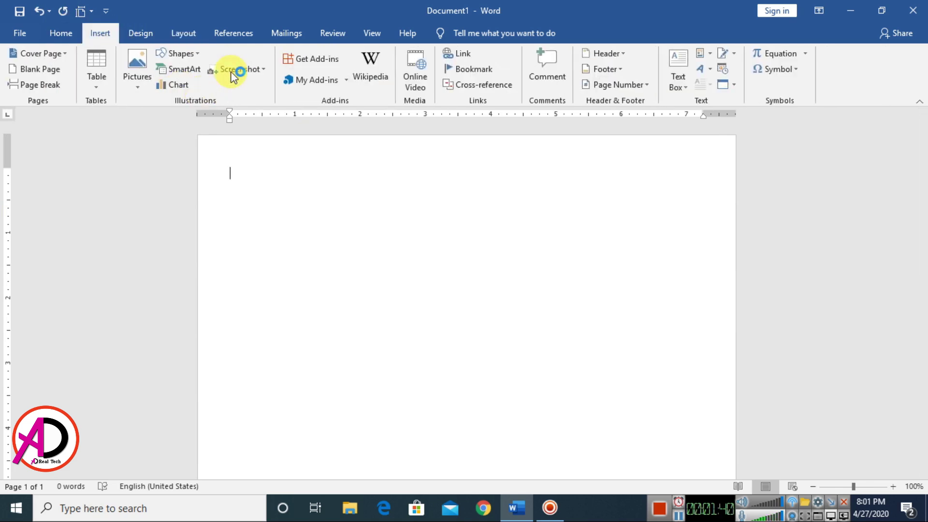
left_click(192, 53)
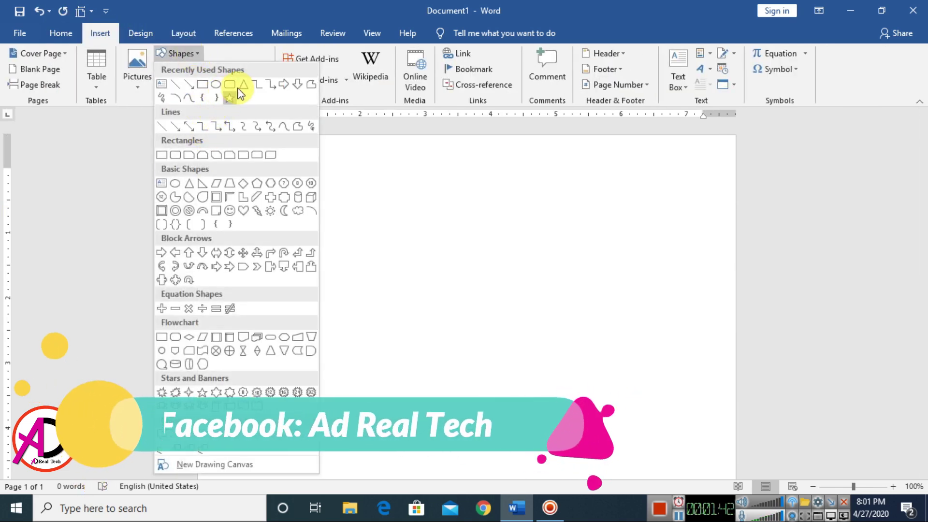
left_click(203, 85)
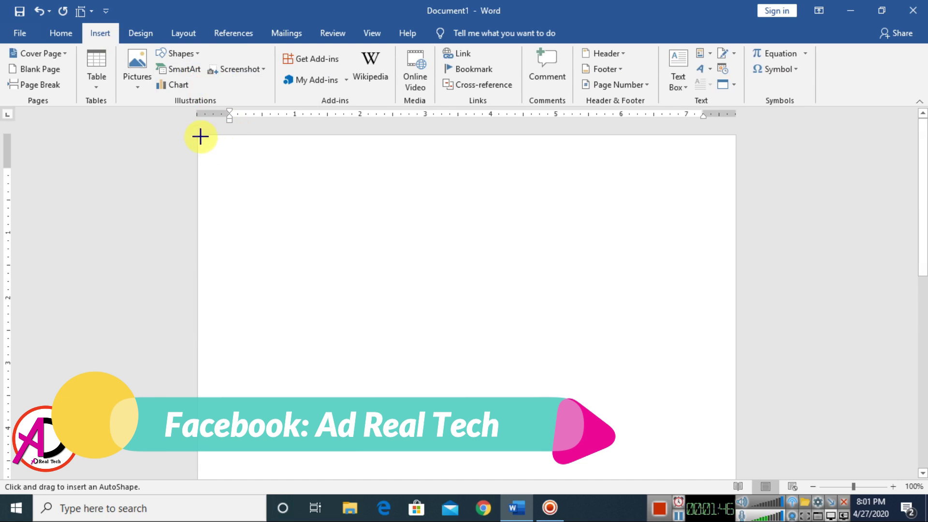
left_click_drag(200, 137, 433, 428)
scroll(497, 386, "down", 7)
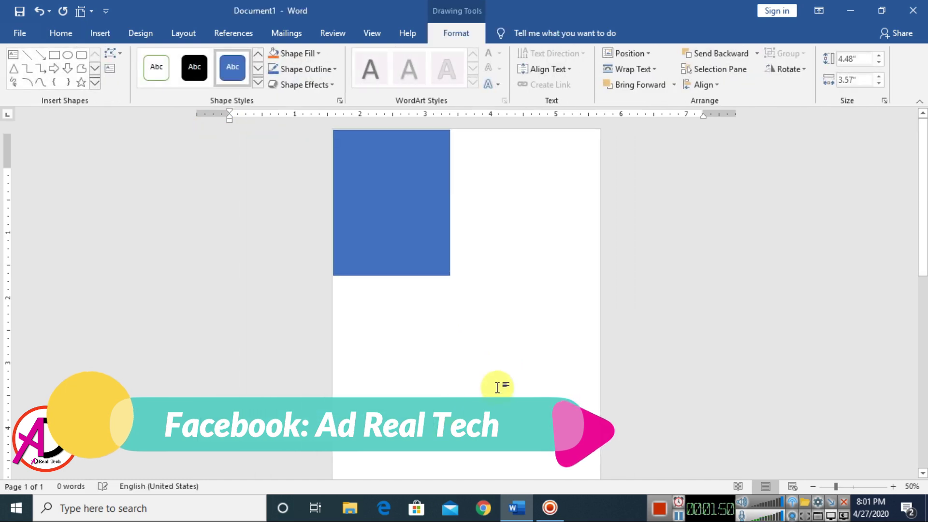
scroll(435, 358, "up", 1)
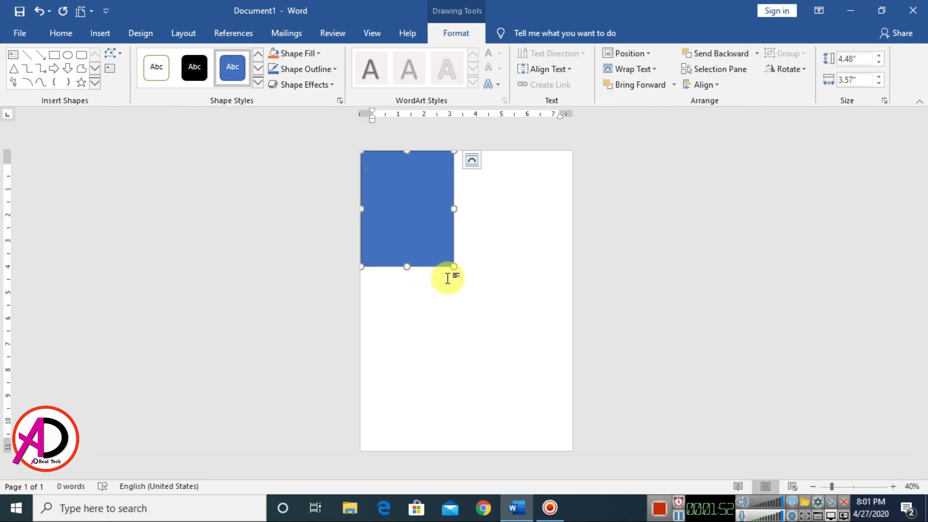
left_click_drag(453, 267, 505, 302)
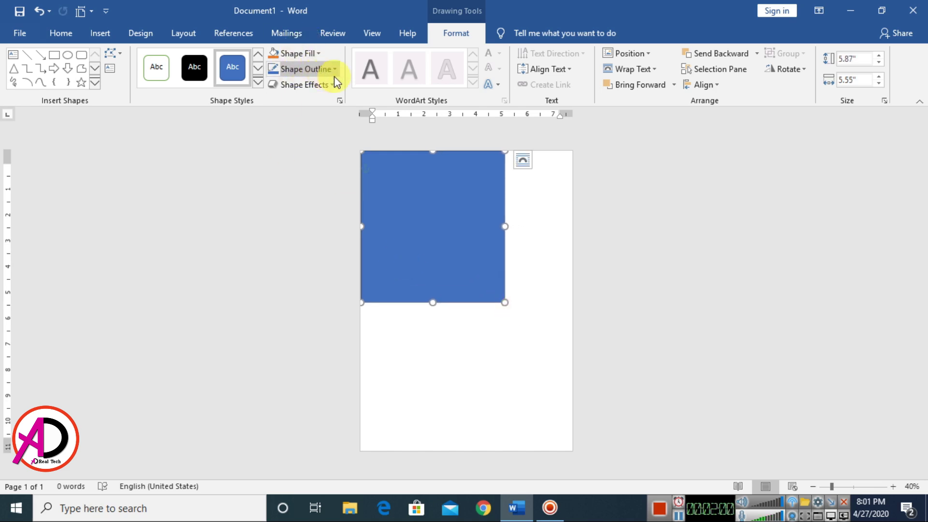
Edit the rectangle's points and delete its lower-right corner point to turn it into a corner triangle.
left_click(114, 52)
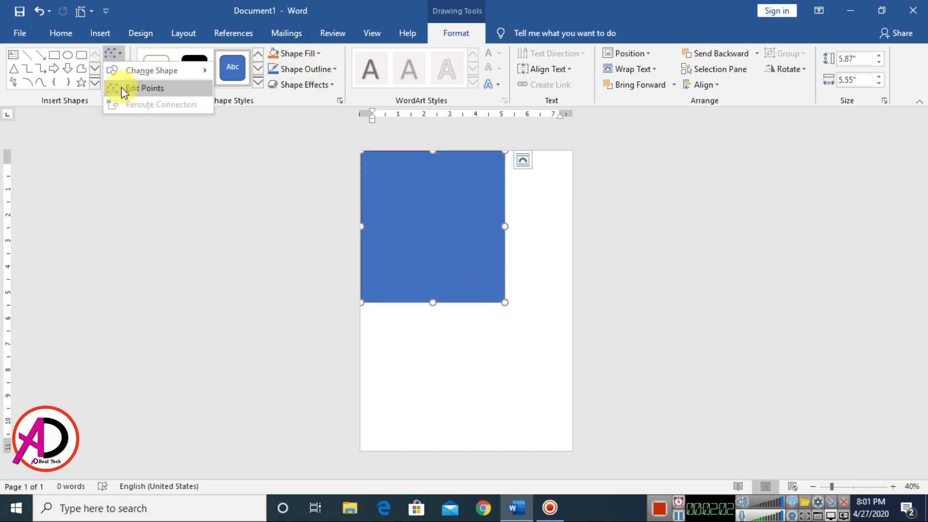
left_click(145, 88)
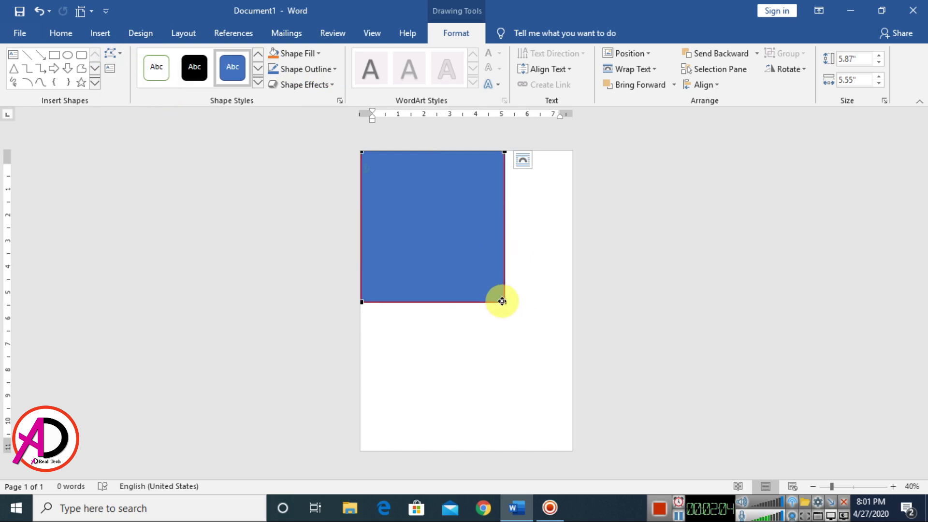
right_click(504, 304)
left_click(544, 344)
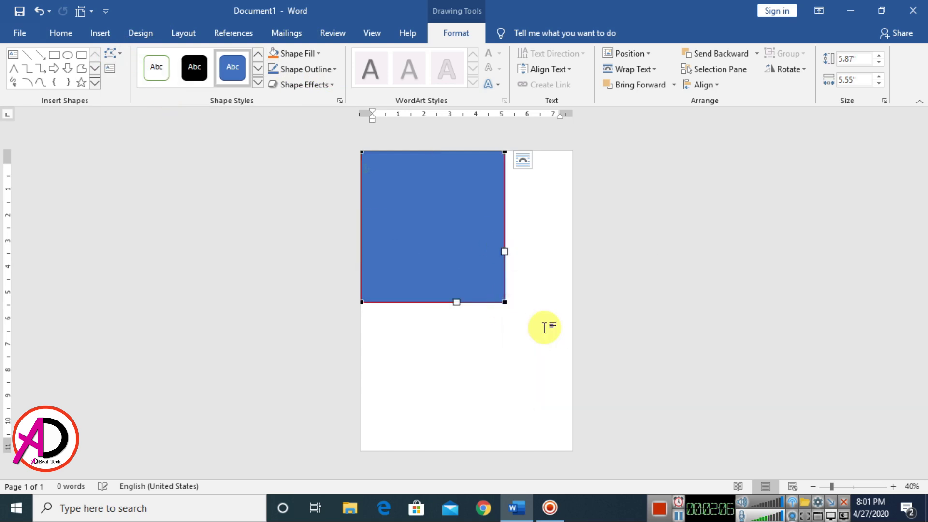
scroll(439, 305, "up", 4, "ctrl")
scroll(472, 303, "down", 4, "ctrl")
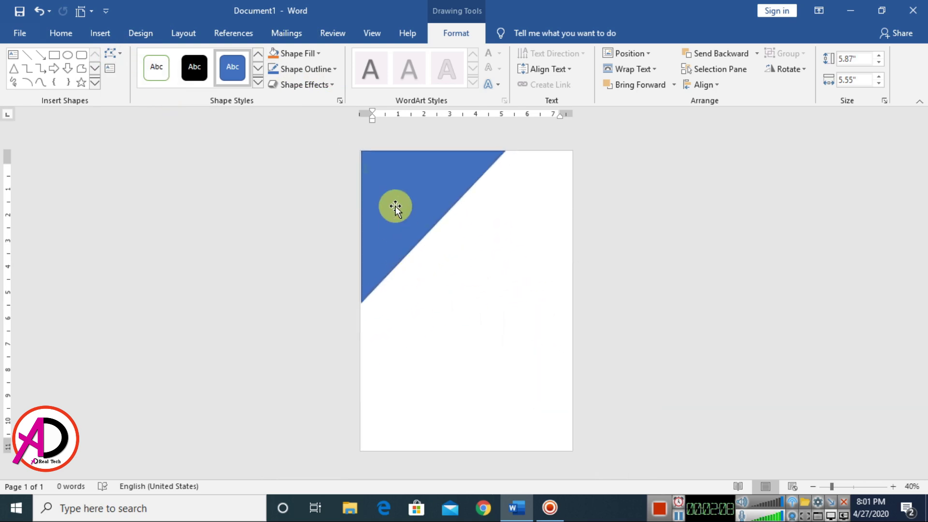
left_click(480, 290)
Stretch the blue triangle to about 6.19" high and 5.81" wide.
left_click(410, 211)
scroll(420, 237, "up", 4, "ctrl")
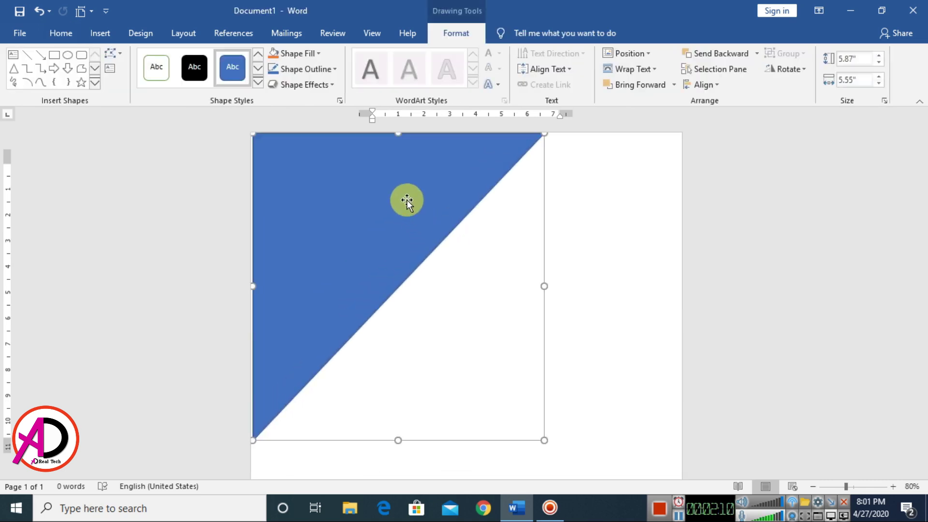
left_click_drag(396, 343, 395, 358)
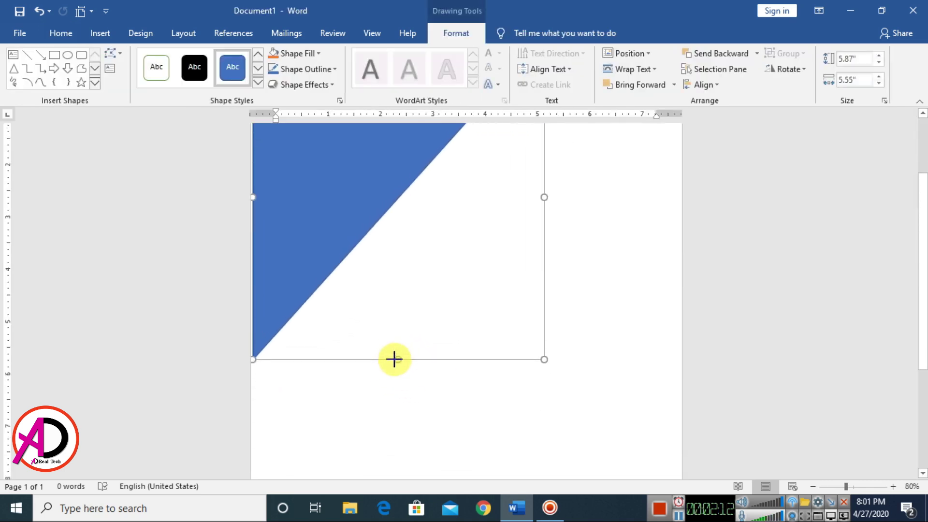
scroll(539, 300, "up", 4)
left_click_drag(546, 297, 557, 295)
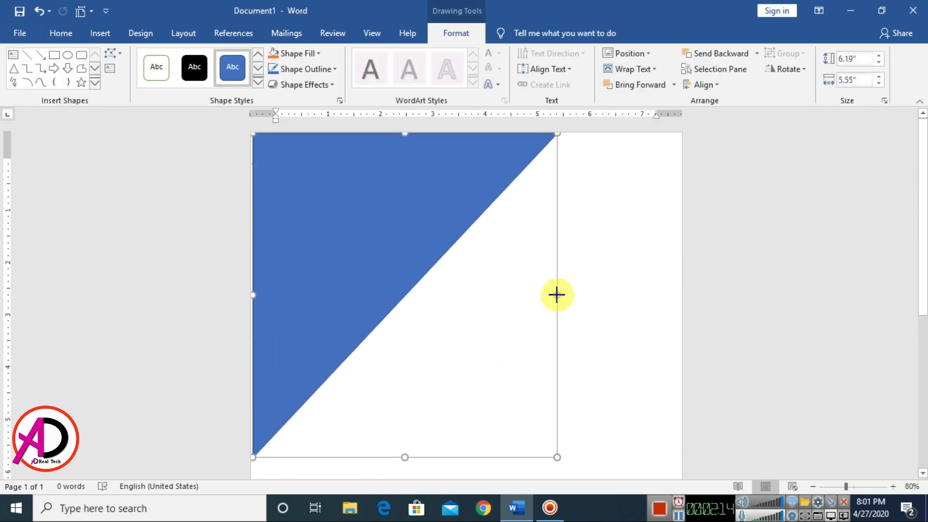
scroll(564, 304, "down", 2, "ctrl")
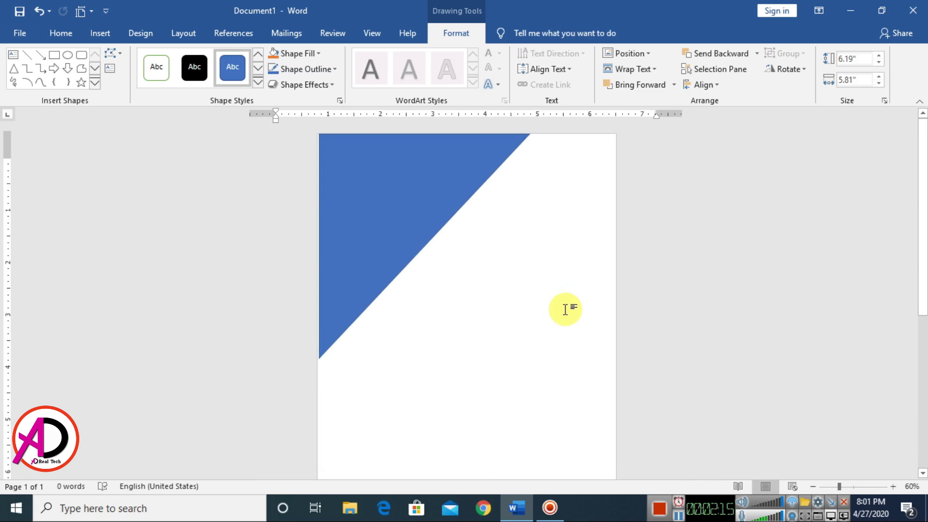
left_click(592, 374)
Fill the corner triangle with standard green and remove its outline.
left_click(398, 229)
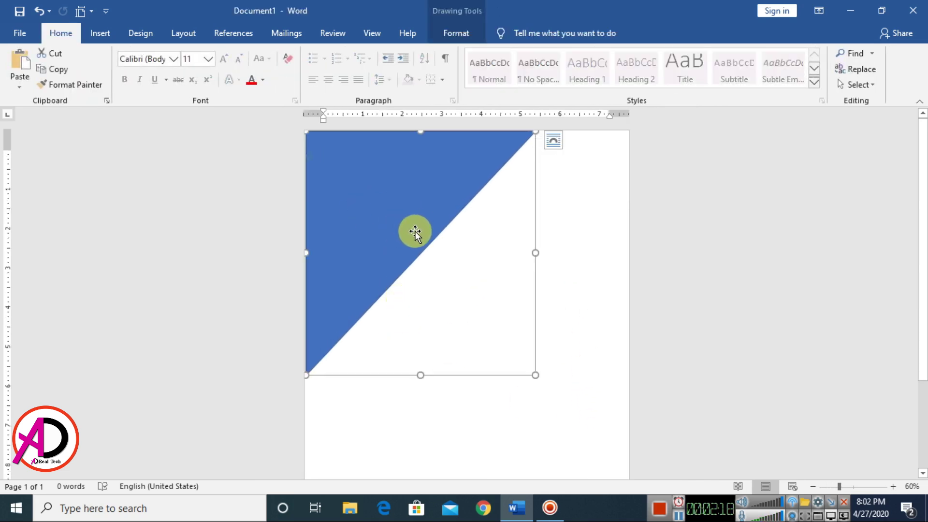
left_click(518, 290)
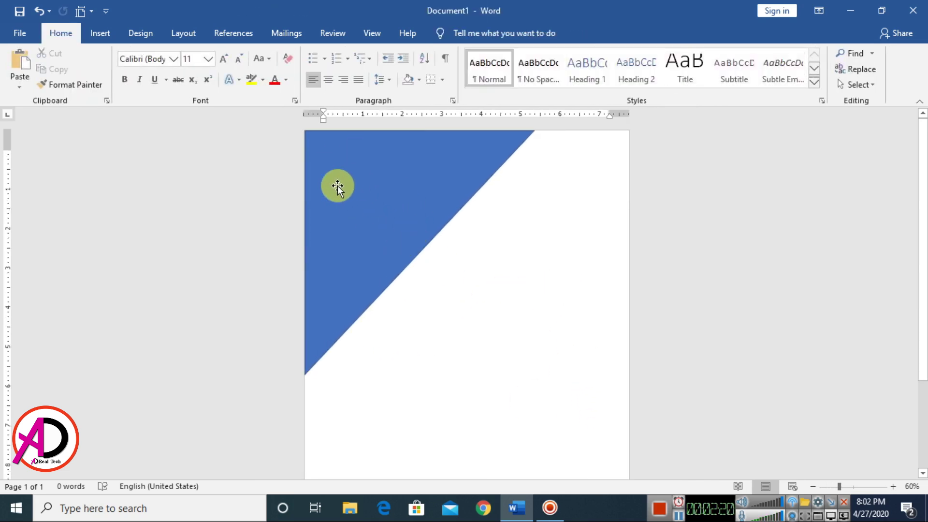
left_click(413, 210)
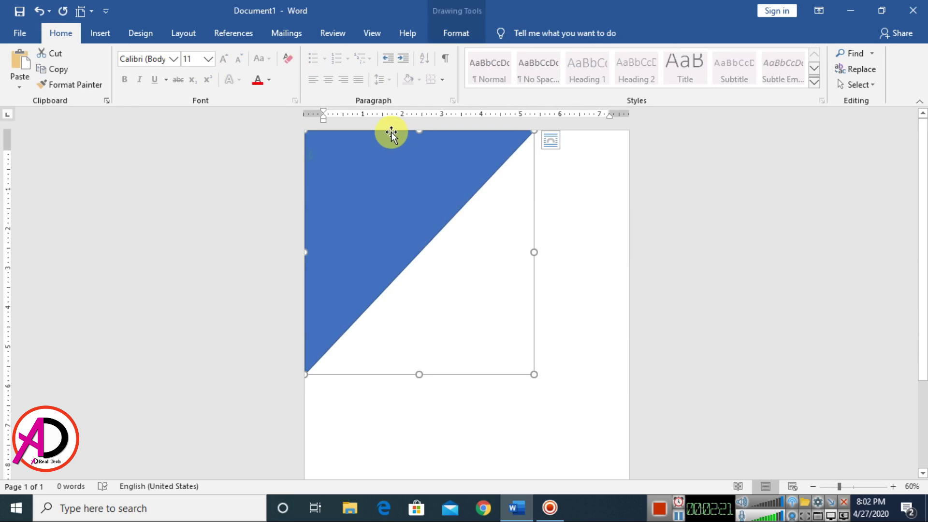
left_click(457, 33)
left_click(297, 52)
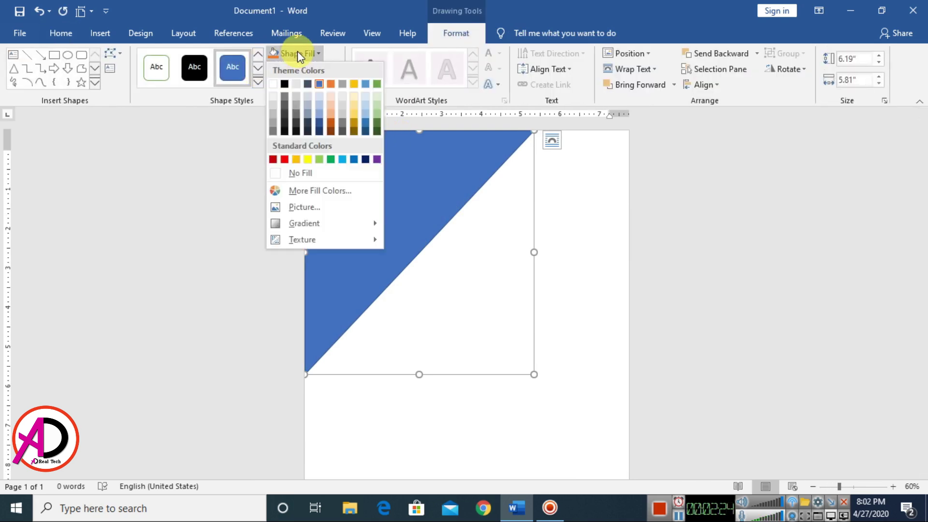
left_click(330, 159)
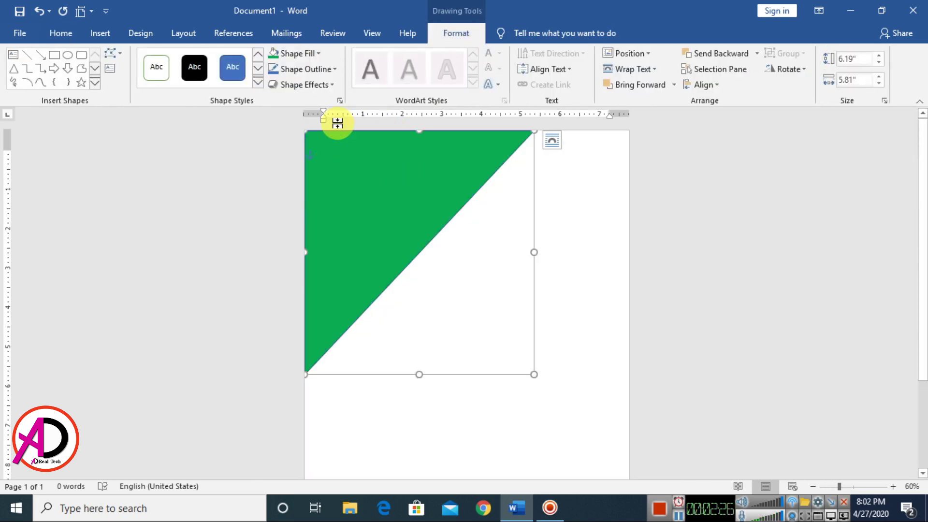
left_click(314, 70)
left_click(310, 188)
scroll(488, 324, "down", 4, "ctrl")
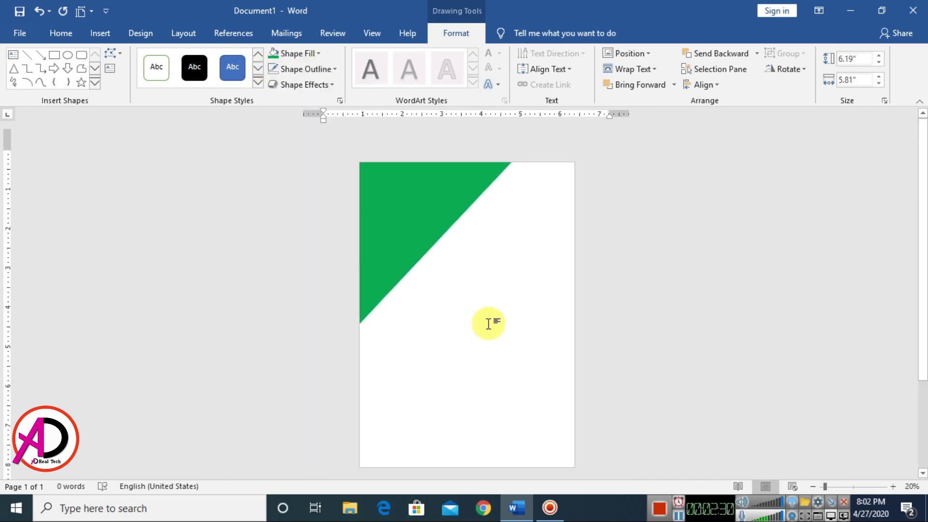
Draw a circle about 4.92" in diameter near the middle of the page, slightly overlapping the triangle's diagonal edge.
scroll(488, 324, "up", 2, "ctrl")
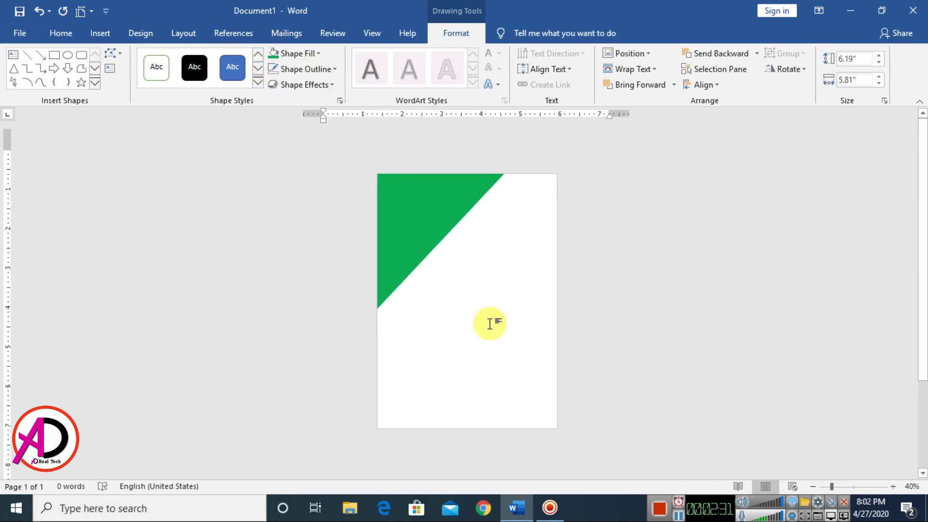
left_click(94, 33)
left_click(184, 54)
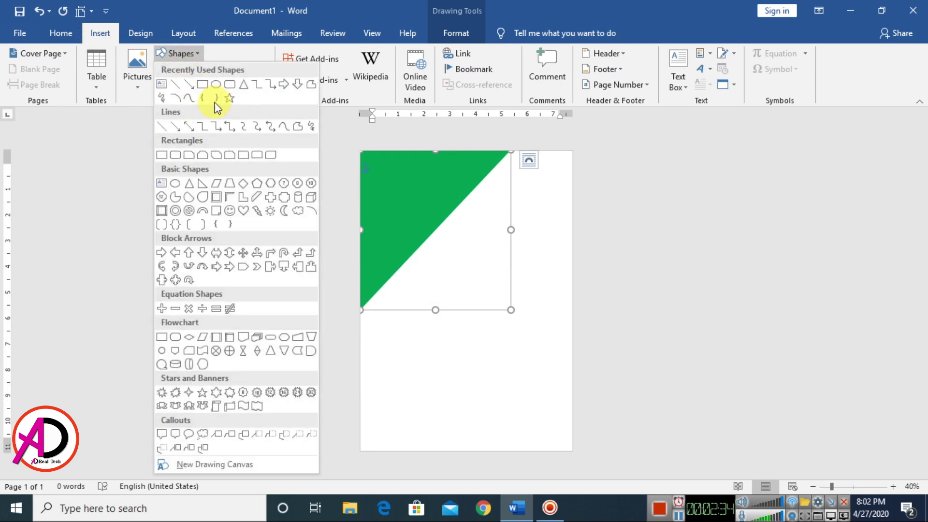
left_click(216, 85)
mouse_move(444, 247)
left_mouse_down()
mouse_move(545, 369)
mouse_move(533, 373)
mouse_move(497, 314)
left_mouse_up()
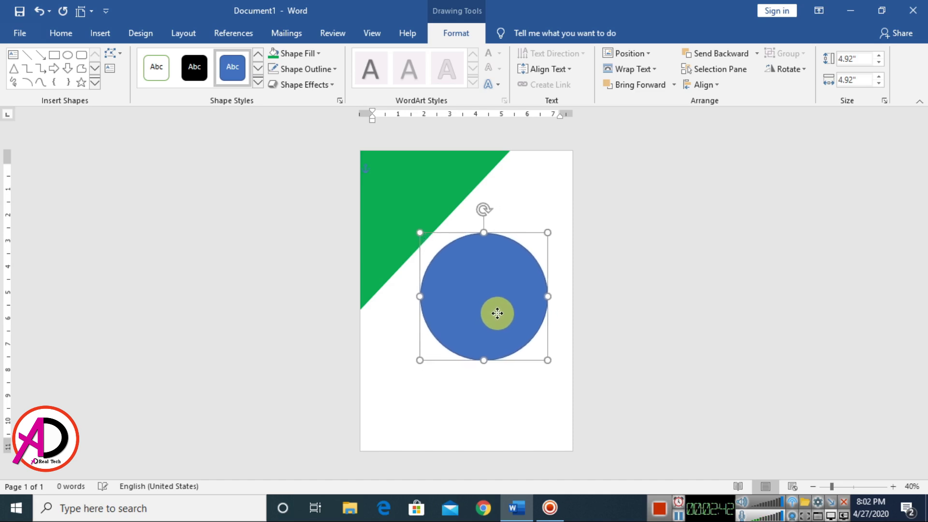
left_click_drag(497, 314, 498, 312)
Fill the circle with standard blue and remove its outline.
left_click(319, 54)
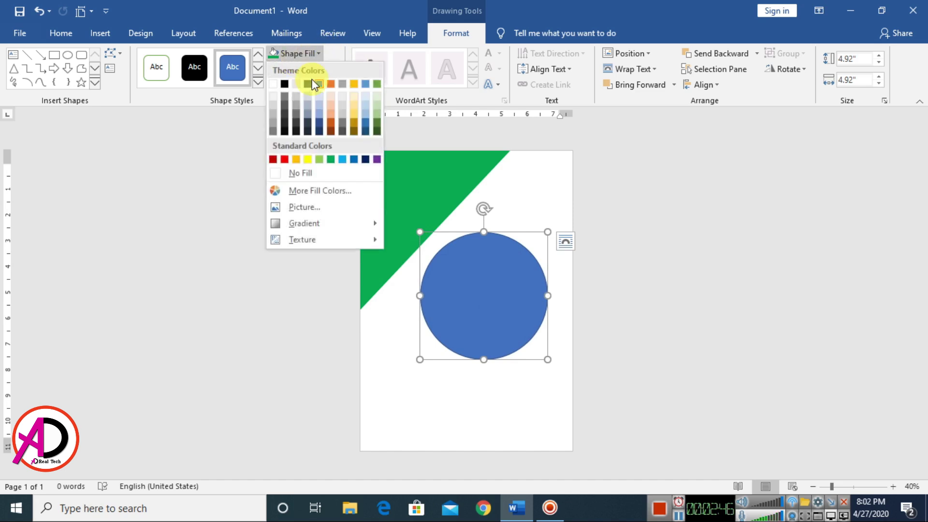
left_click(356, 157)
scroll(521, 272, "up", 3, "ctrl")
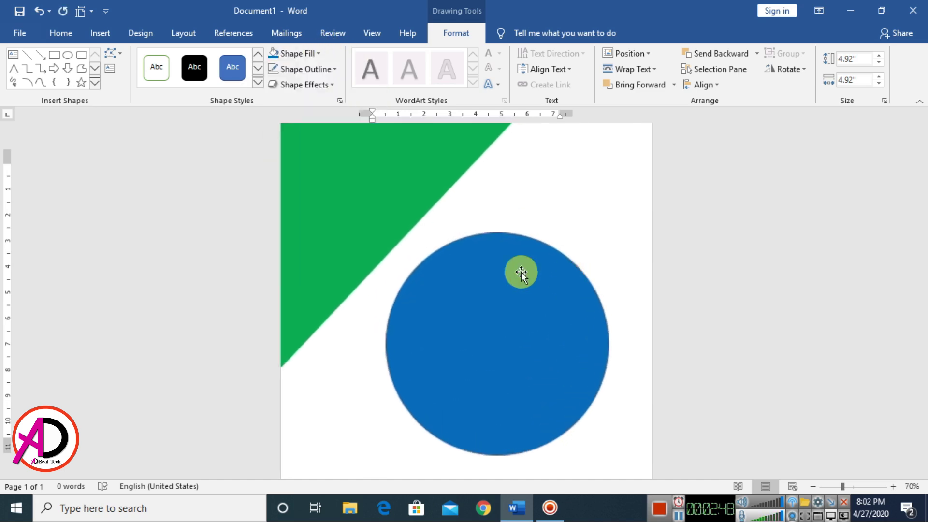
left_click(303, 70)
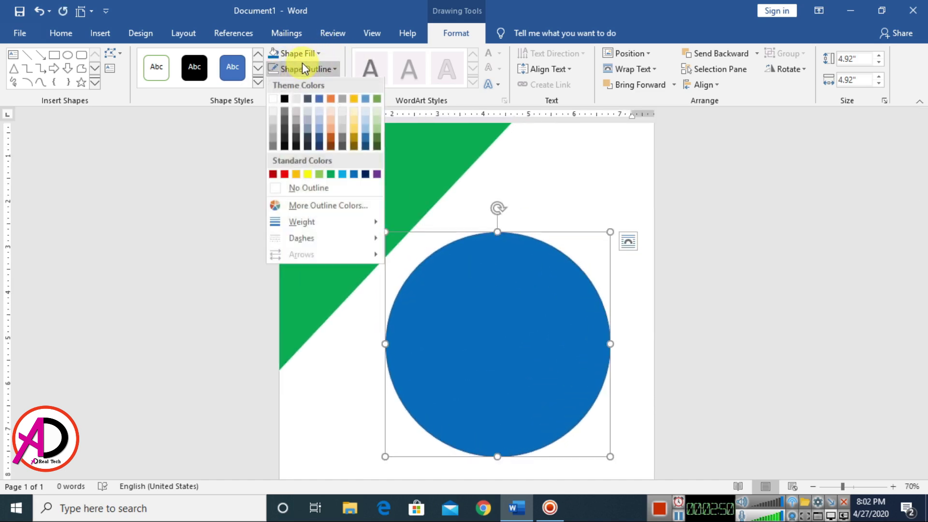
left_click(331, 190)
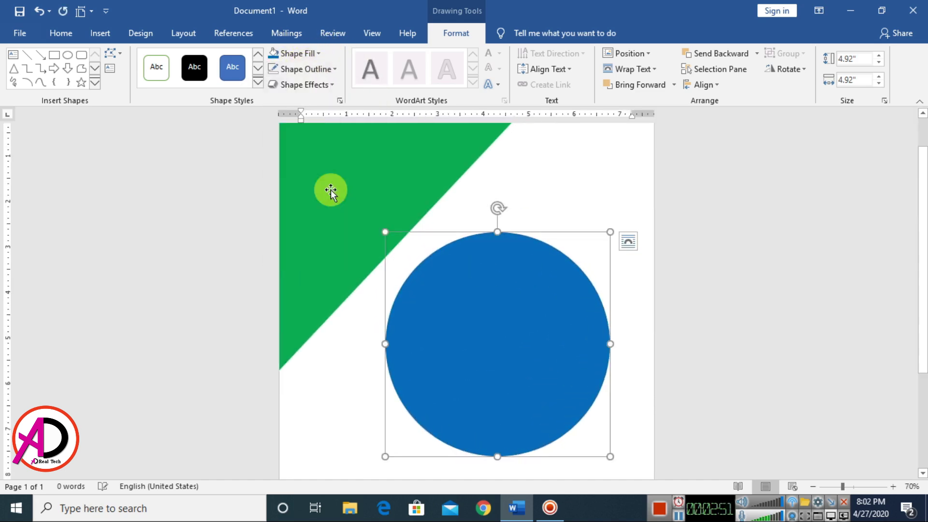
Apply the second shape effect preset to the blue circle.
left_click(317, 86)
mouse_move(310, 118)
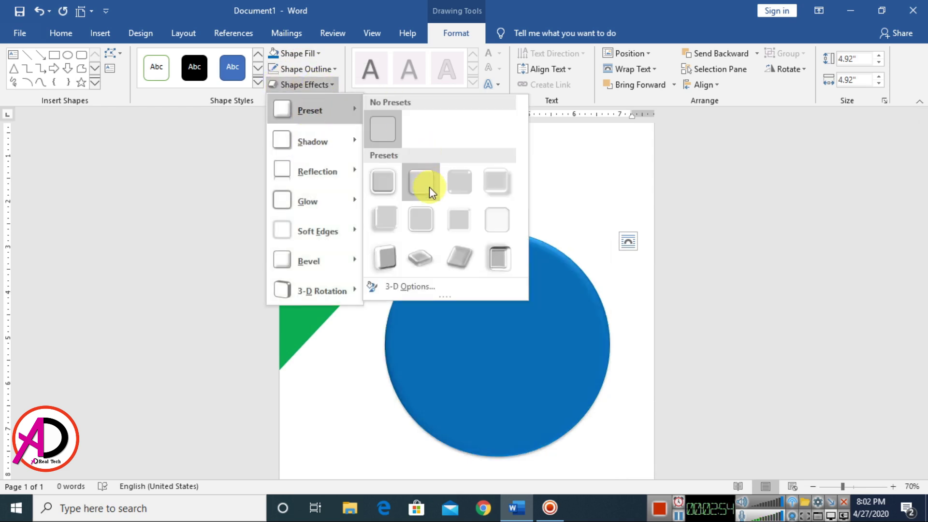
left_click(429, 187)
scroll(724, 315, "down", 4, "ctrl")
scroll(724, 316, "up", 2, "ctrl")
Give the blue circle the inner shadow that falls along its right side.
left_click(510, 261)
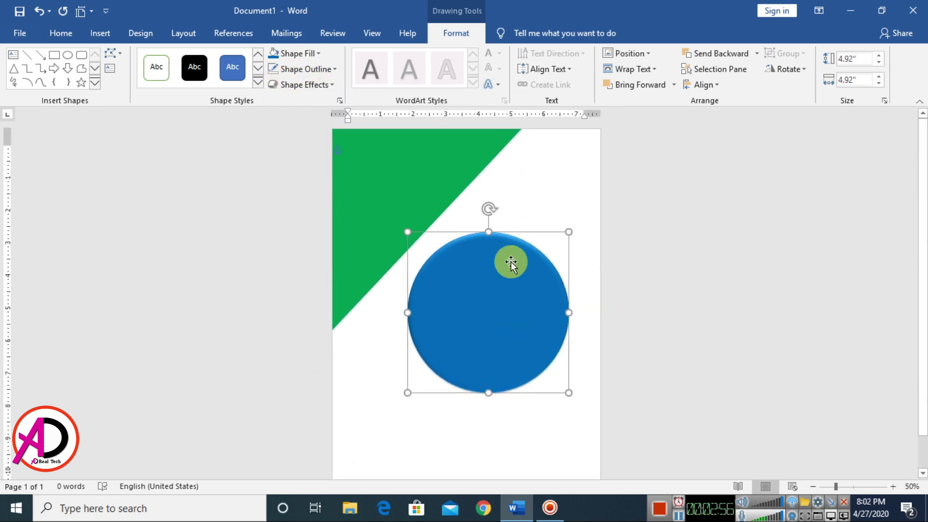
left_click(309, 85)
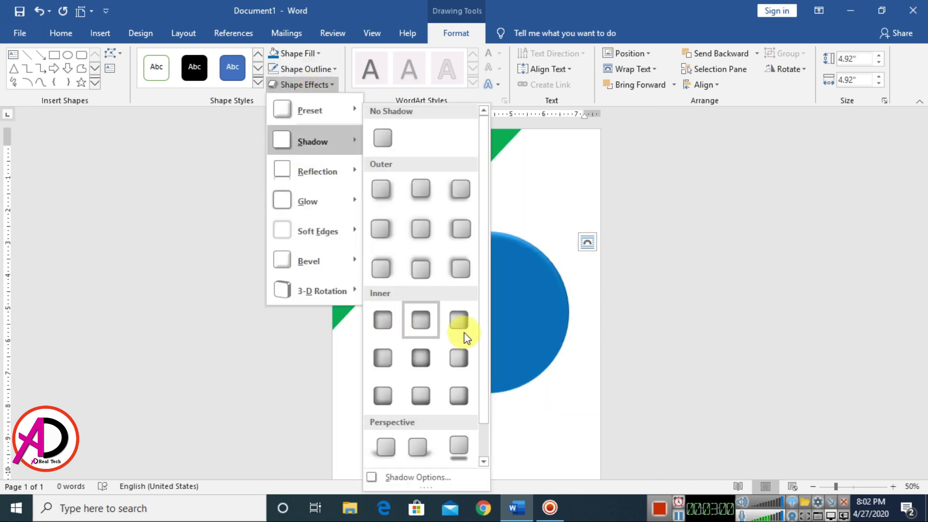
left_click(459, 358)
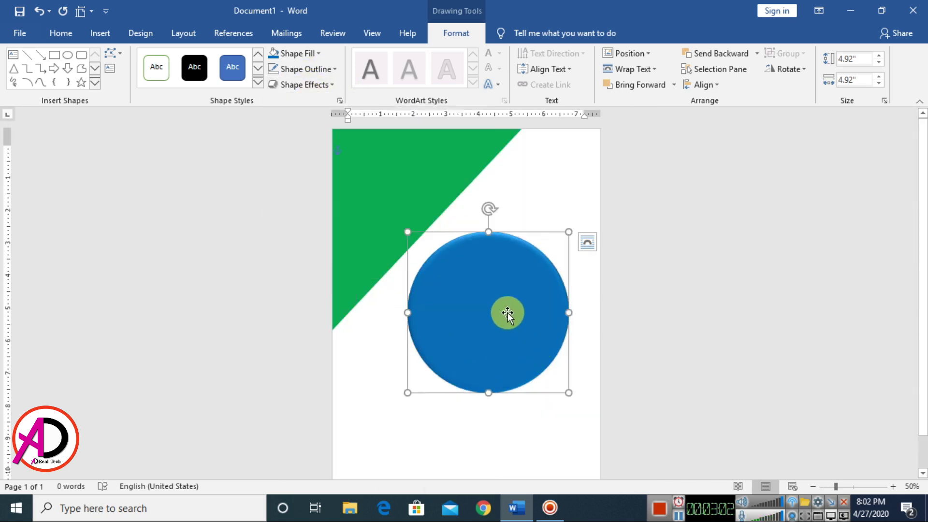
Clear the preset effect from the large blue circle by choosing No Presets.
scroll(550, 314, "up", 2)
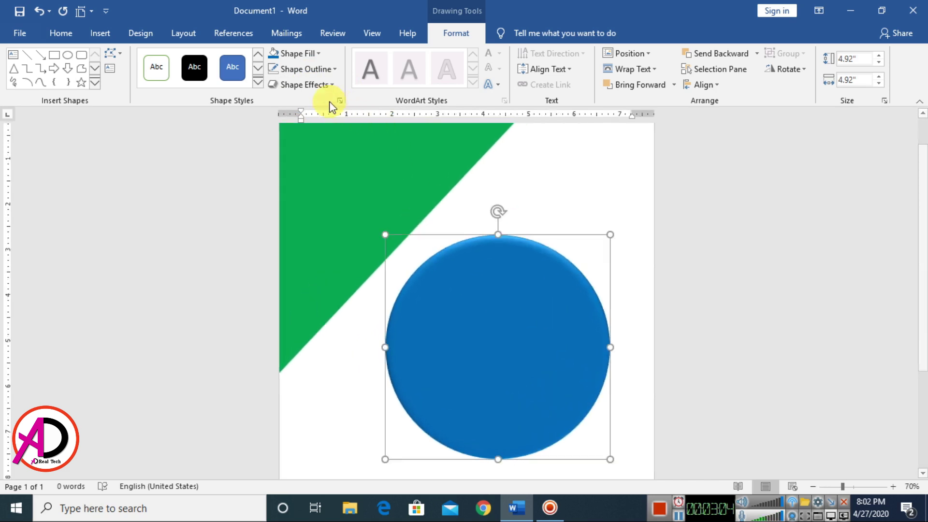
left_click(306, 85)
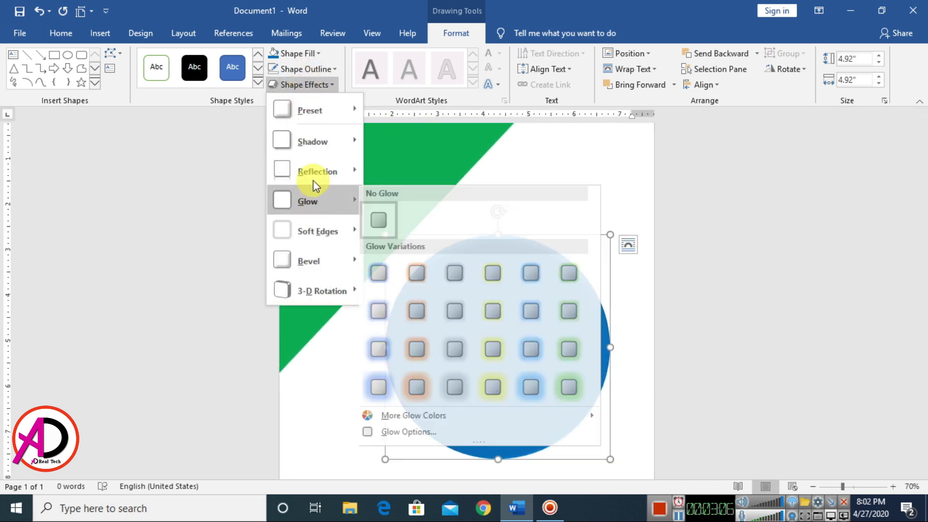
mouse_move(310, 114)
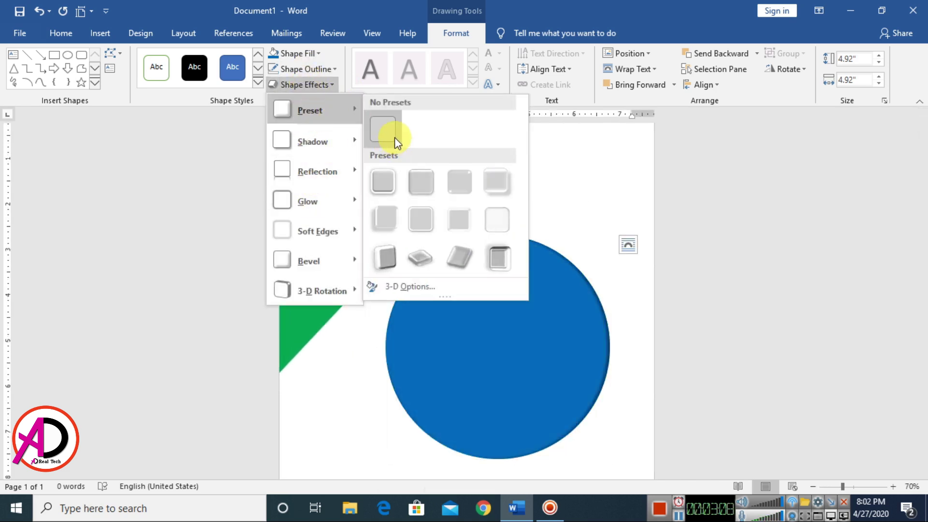
left_click(395, 141)
scroll(734, 300, "down", 5, "ctrl")
scroll(677, 338, "up", 2, "ctrl")
Increase the distance of the blue circle's inner shadow to 16 pt in its shape formatting settings.
left_click(495, 303)
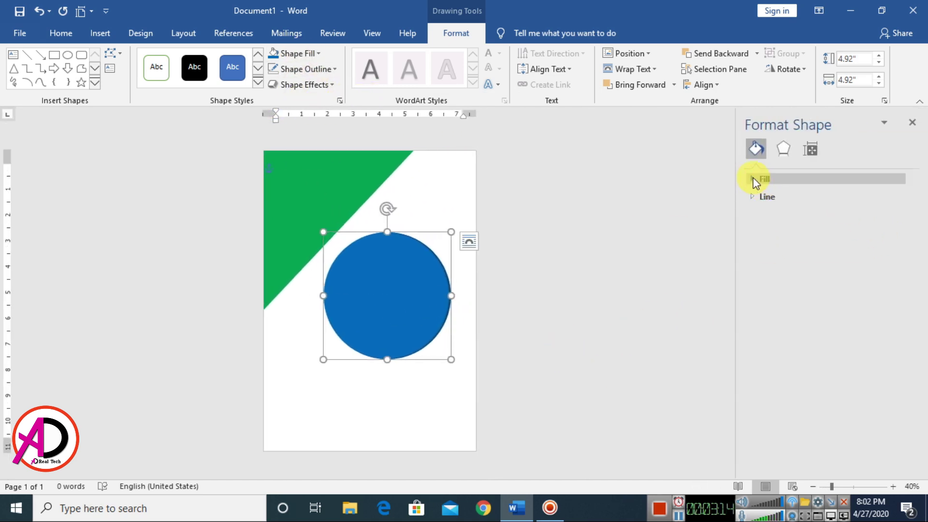
left_click(753, 179)
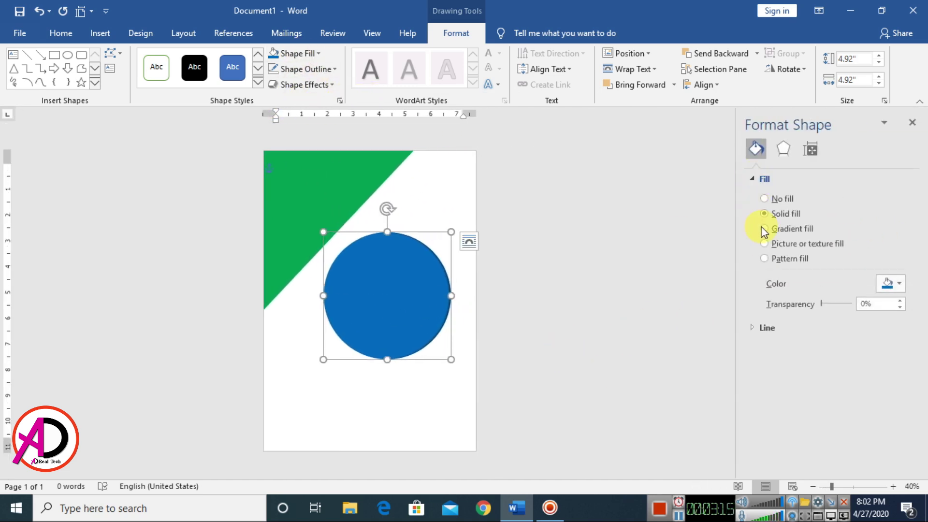
left_click(784, 149)
left_click(757, 179)
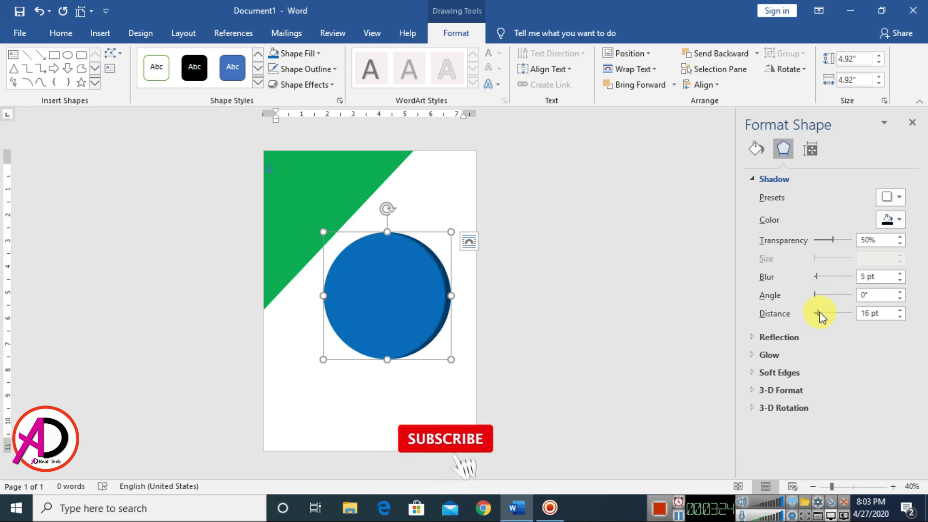
left_click(912, 123)
scroll(652, 290, "up", 3)
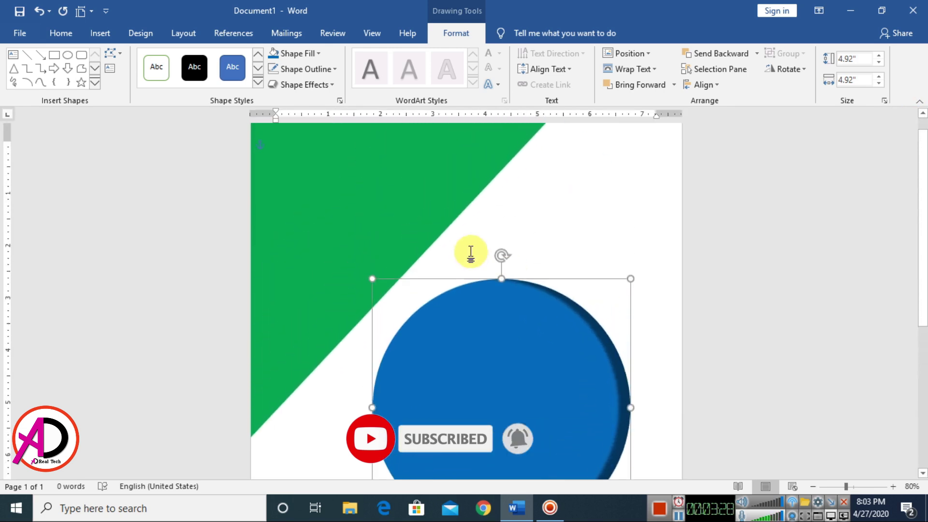
left_click(659, 318)
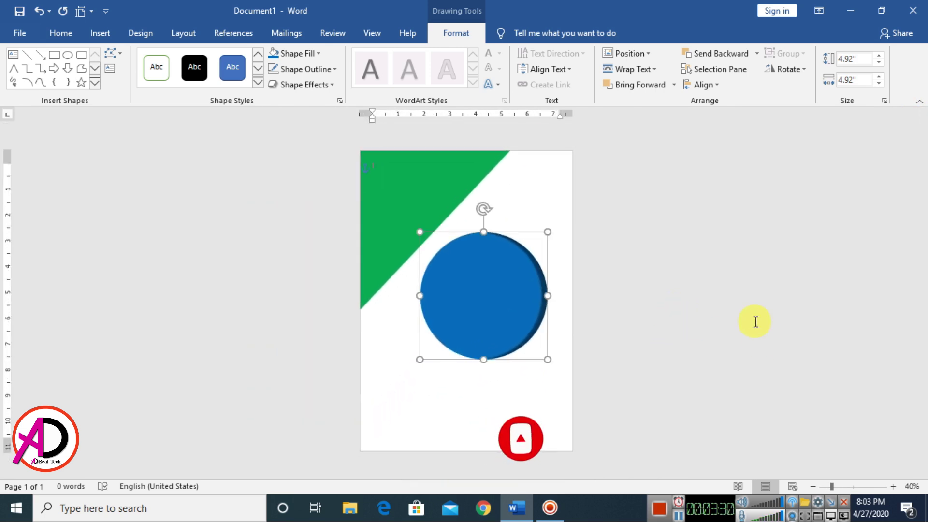
Draw a circle about 2.39" in diameter above the large circle, overlapping the green triangle's diagonal edge.
left_click(756, 321)
left_click(94, 31)
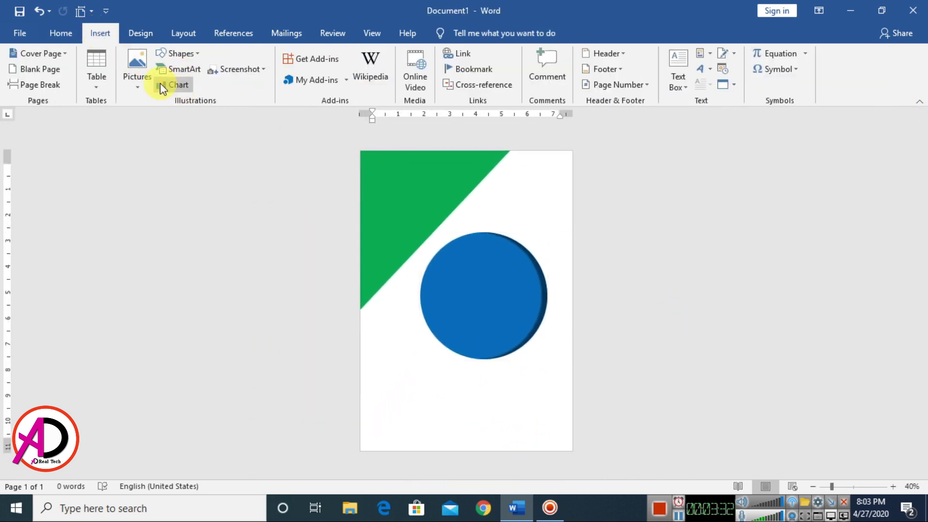
left_click(190, 55)
left_click(217, 88)
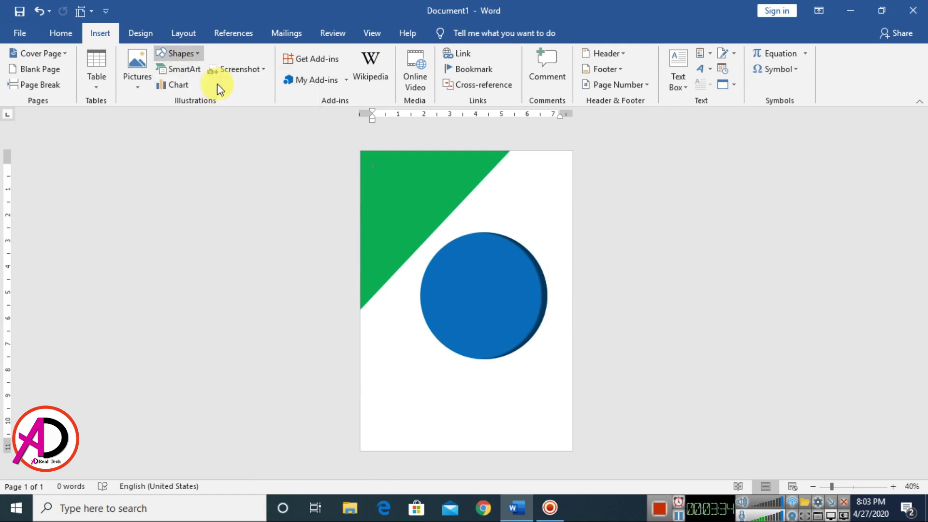
mouse_move(439, 170)
left_mouse_down()
mouse_move(502, 232)
mouse_move(473, 201)
left_mouse_up()
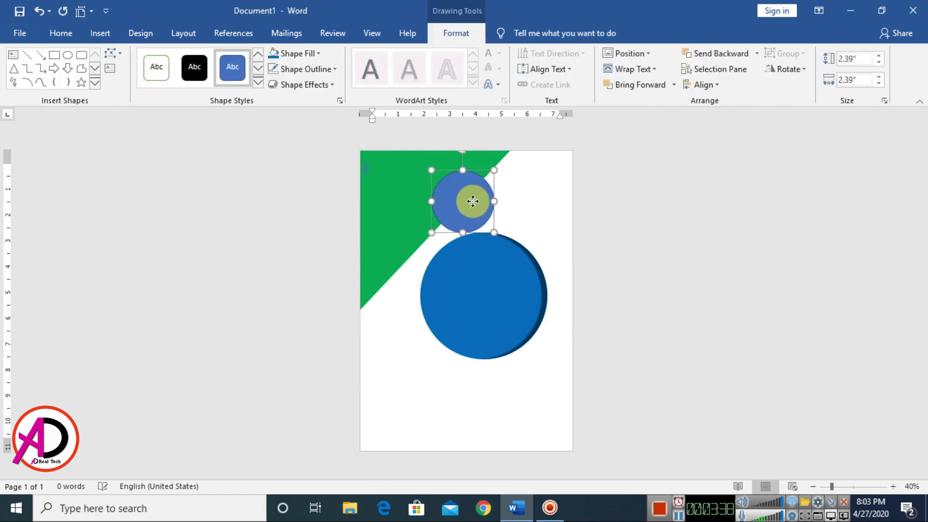
left_click(636, 261)
Move the small circle slightly up and place a copy of it further down the triangle's diagonal edge.
scroll(498, 231, "up", 2, "ctrl")
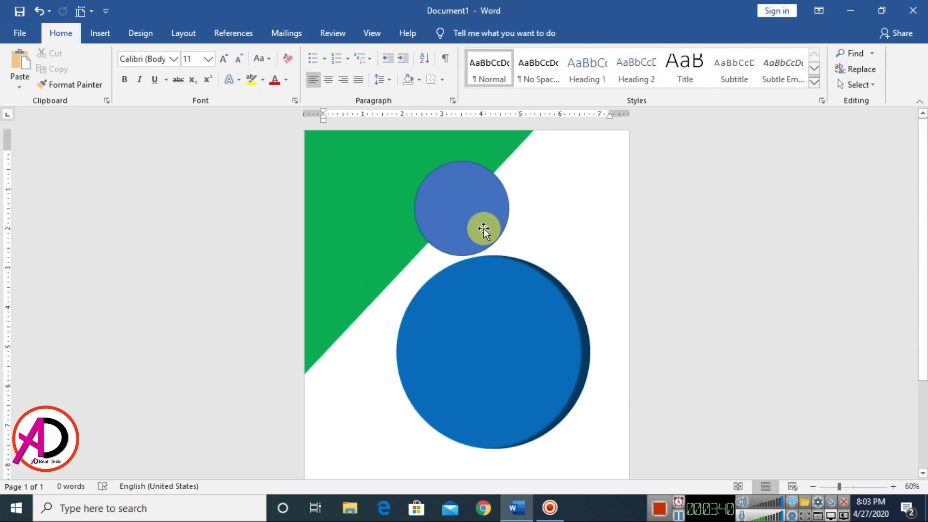
left_click_drag(481, 222, 481, 217)
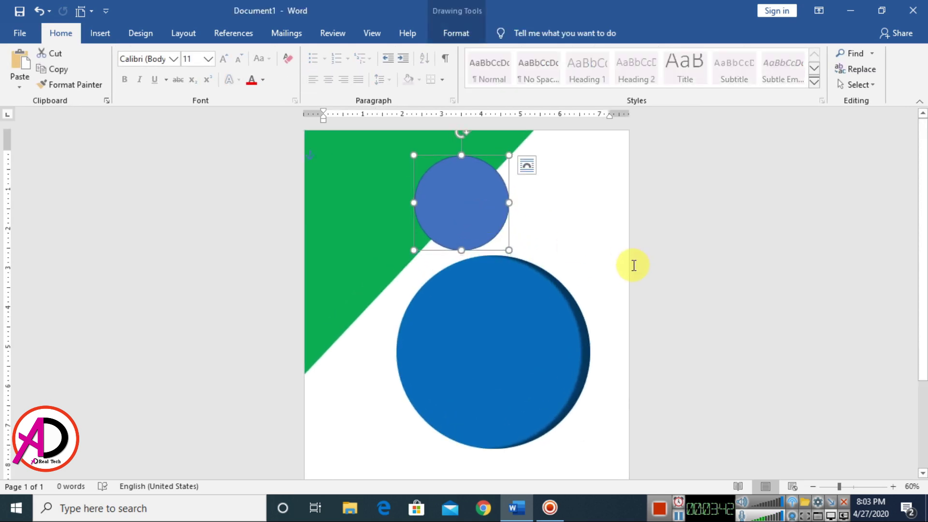
left_click_drag(421, 245, 387, 260)
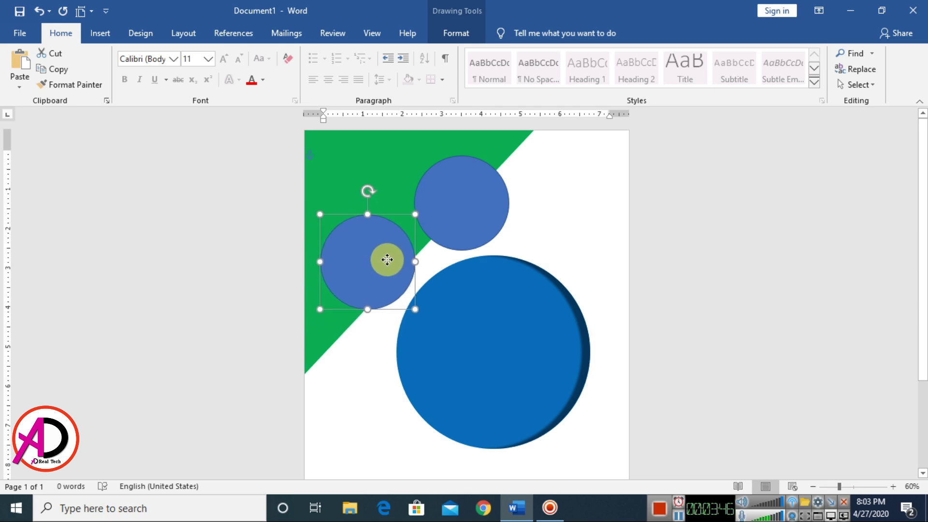
left_click(685, 291)
scroll(511, 294, "down", 4)
scroll(421, 290, "up", 2)
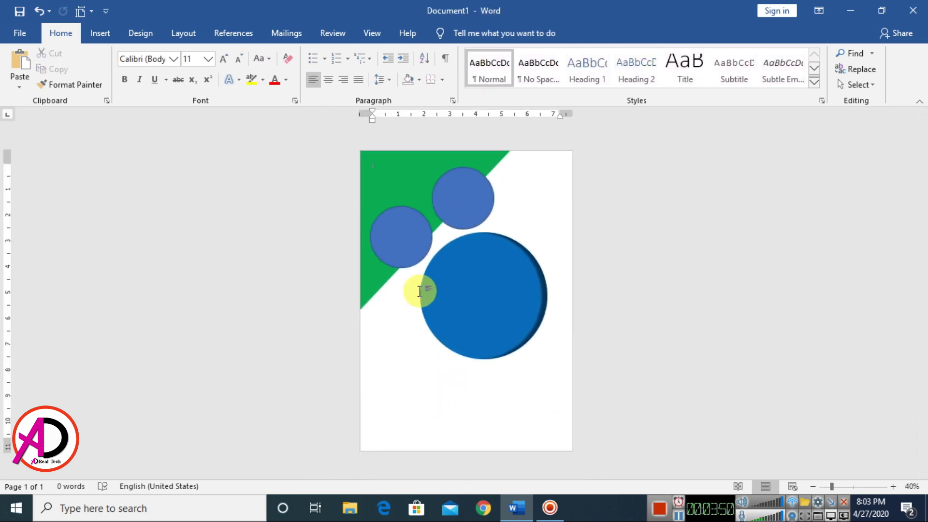
Add a third small circle as a copy, placed below the other two near the page's left edge.
left_click(400, 243)
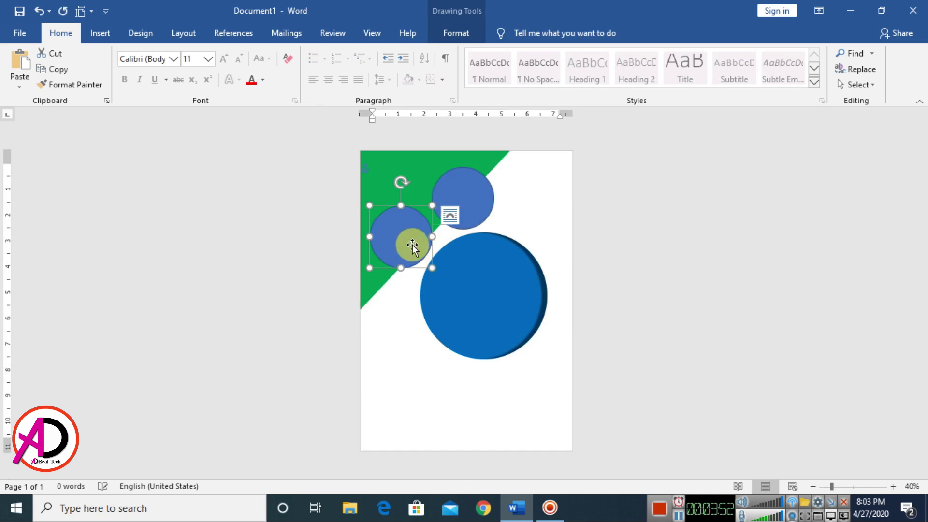
key("ctrl+v")
left_click_drag(471, 406, 409, 337)
Shift the large blue circle towards the right page edge and arrange the three small circles around its left side.
left_click_drag(523, 321, 540, 323)
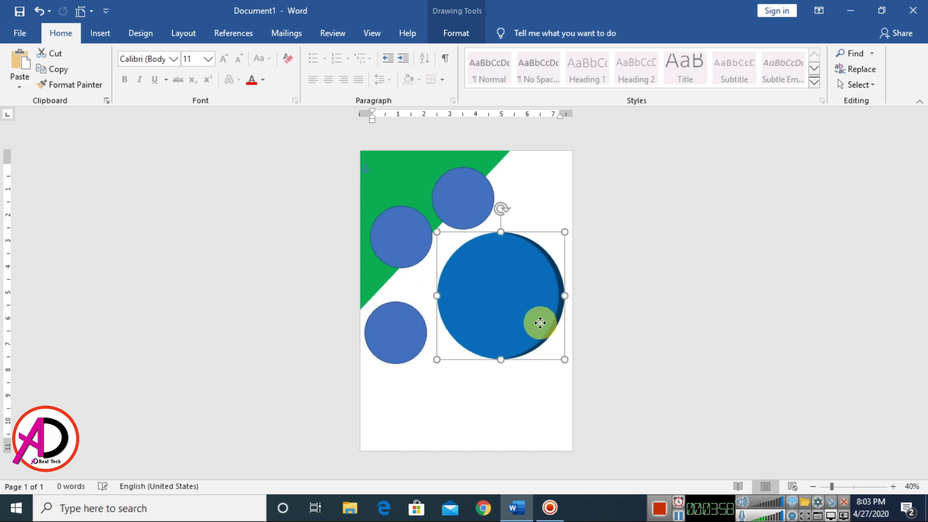
mouse_move(404, 335)
left_mouse_down()
mouse_move(407, 325)
mouse_move(408, 343)
left_mouse_up()
left_click_drag(411, 265, 406, 271)
left_click_drag(464, 208, 453, 214)
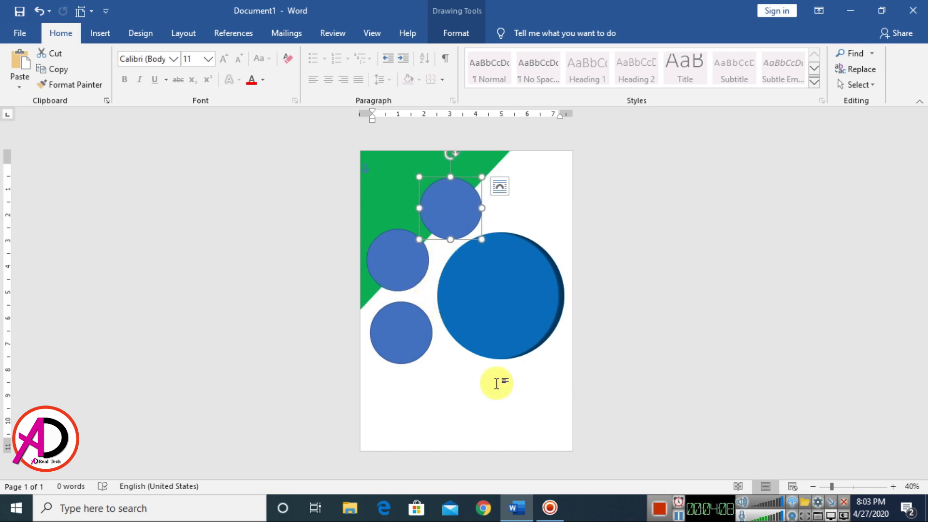
Enlarge the lowest small circle slightly, keeping it round and just left of the large circle.
left_click(415, 339)
left_click_drag(433, 364, 425, 341)
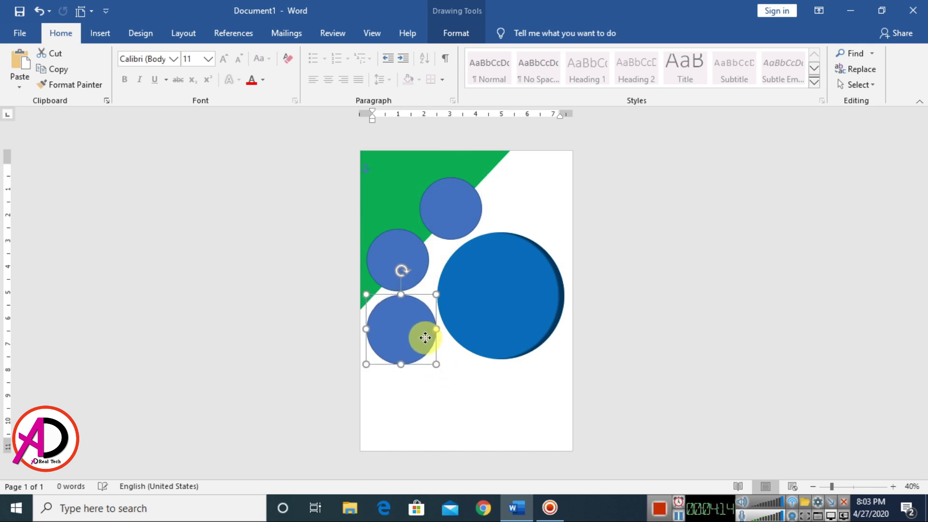
left_click(651, 349)
scroll(651, 350, "up", 1)
scroll(648, 348, "down", 3)
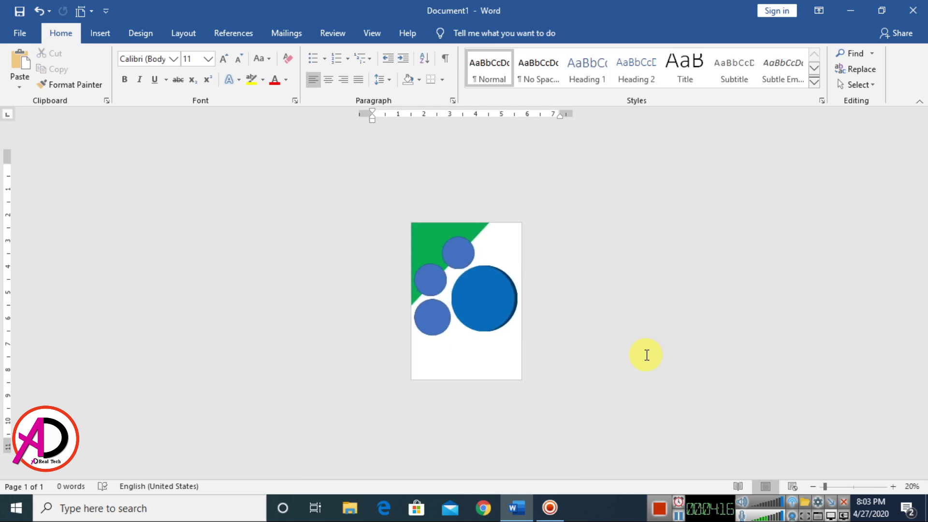
scroll(647, 348, "up", 1)
Draw a rectangle about 8.14" wide across the lower part of the page and reduce its height to about 1.21".
left_click(98, 39)
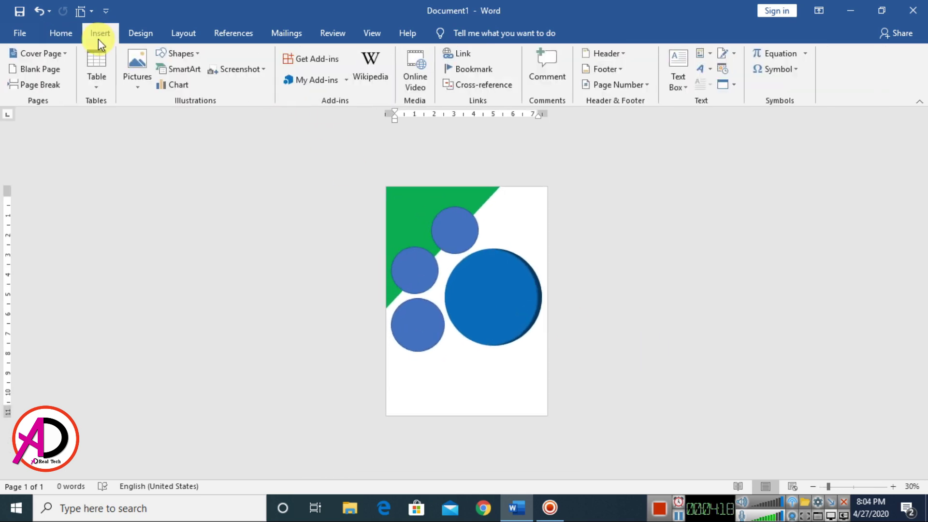
left_click(188, 57)
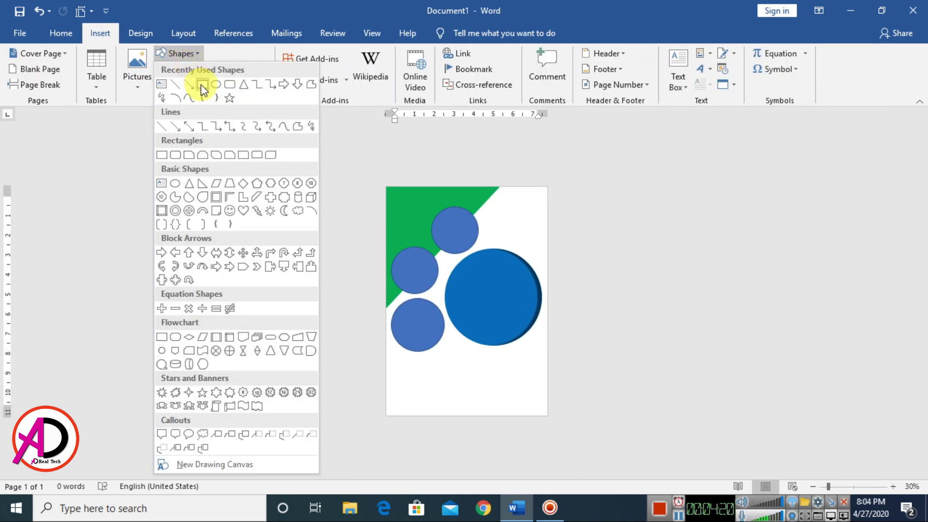
left_click(202, 85)
left_click_drag(386, 367, 544, 397)
scroll(566, 397, "up", 5)
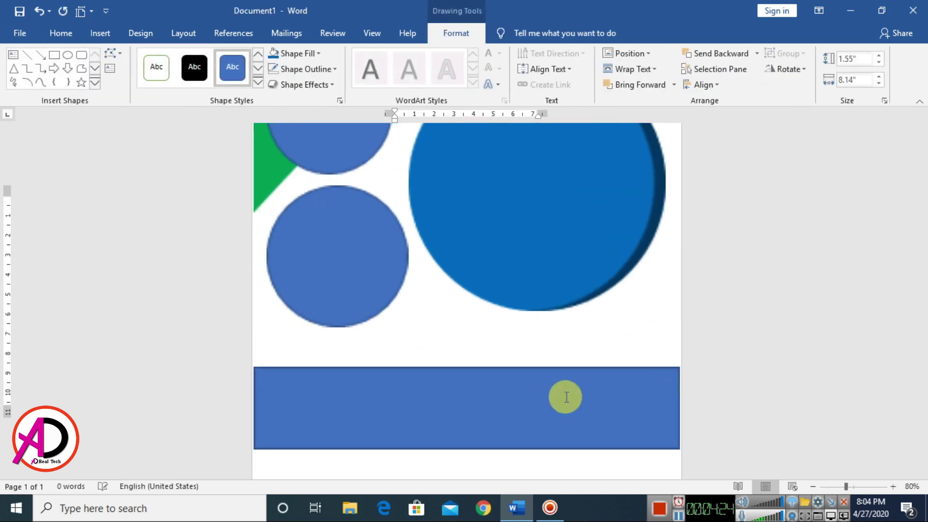
left_click_drag(465, 368, 465, 385)
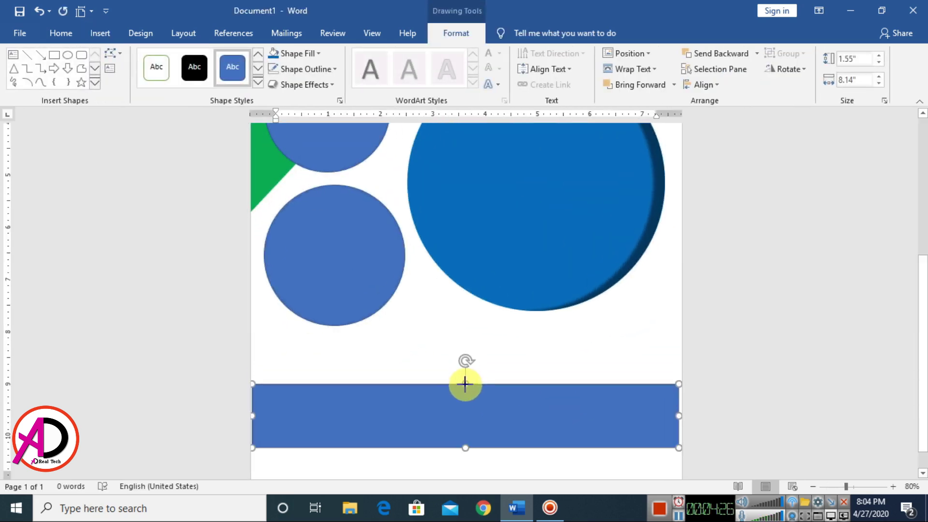
Edit the rectangle's points so its top edge becomes a wave, raised on the left half and dipping on the right half.
left_click(110, 53)
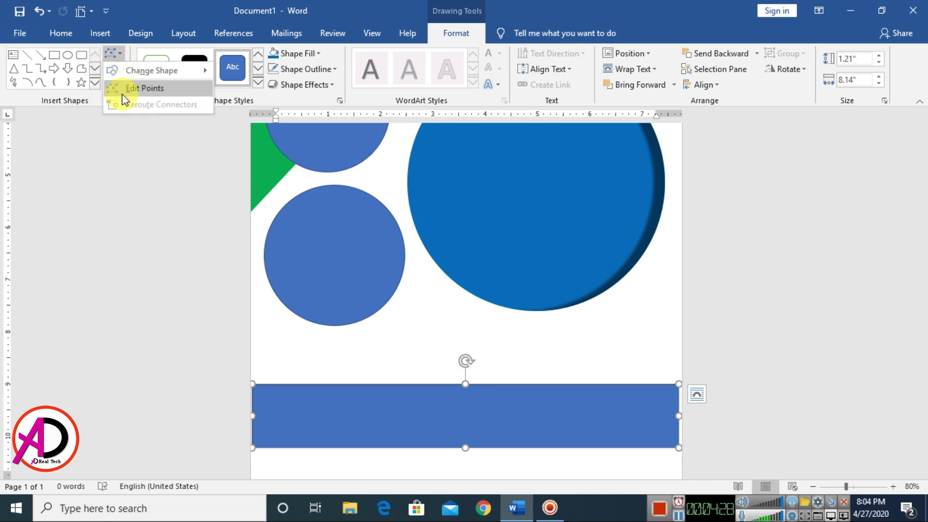
left_click(126, 88)
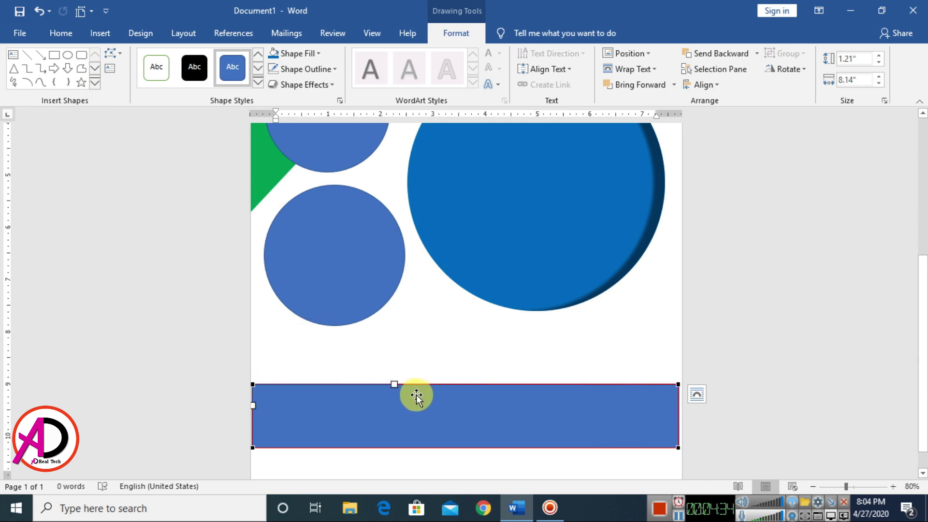
left_click_drag(395, 385, 390, 302)
left_click(679, 383)
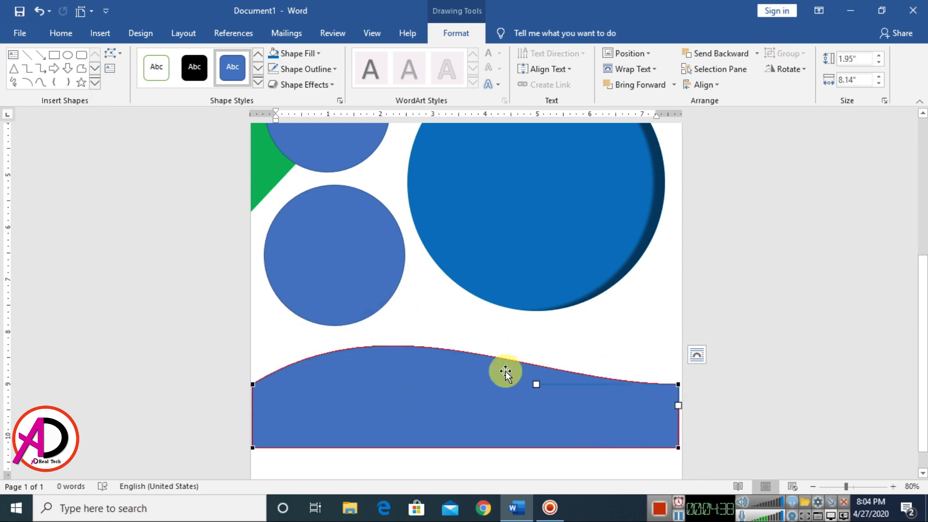
left_click_drag(535, 385, 529, 442)
scroll(725, 438, "down", 1)
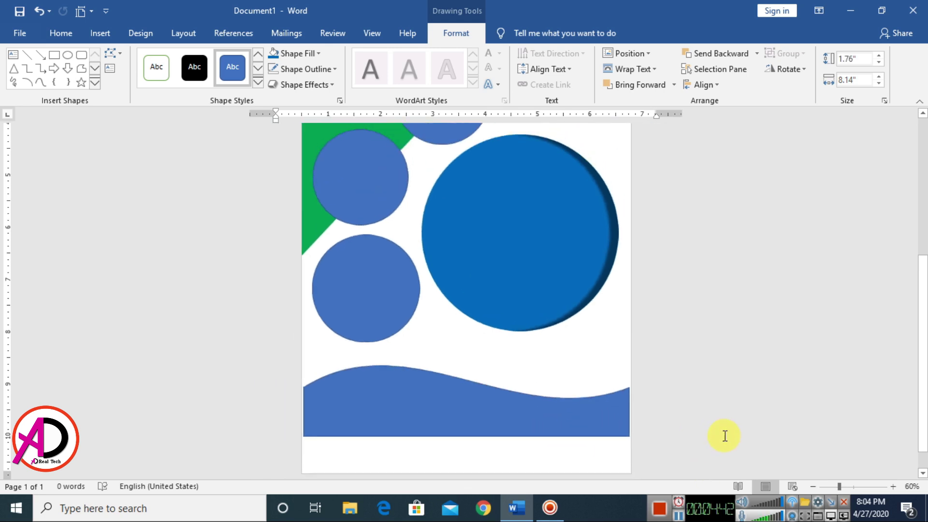
Widen the wave shape to about 8.24" so it reaches the page's right edge.
left_click(574, 460)
scroll(585, 435, "down", 2)
scroll(585, 435, "down", 2)
left_click(617, 414)
left_click_drag(655, 389, 654, 387)
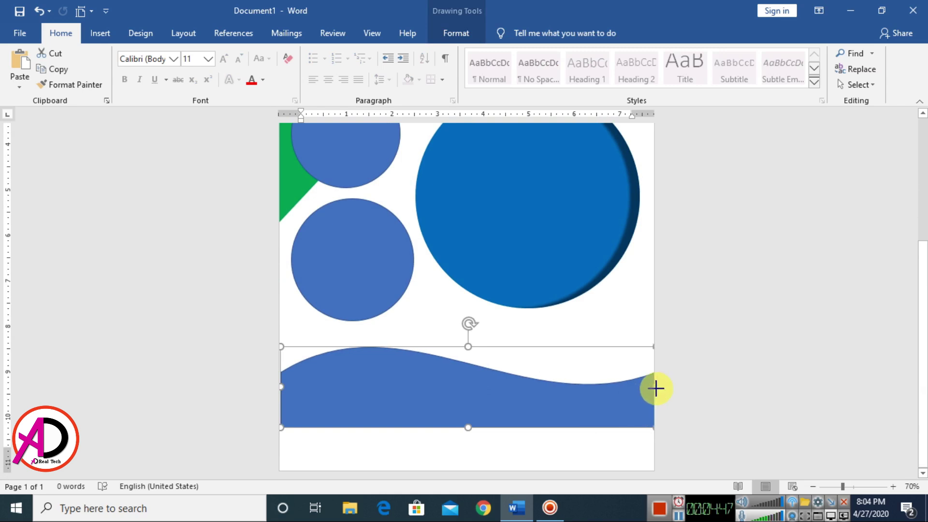
Remove the wave shape's outline and fill it with the orange theme color.
left_click(467, 29)
left_click(310, 69)
left_click(290, 189)
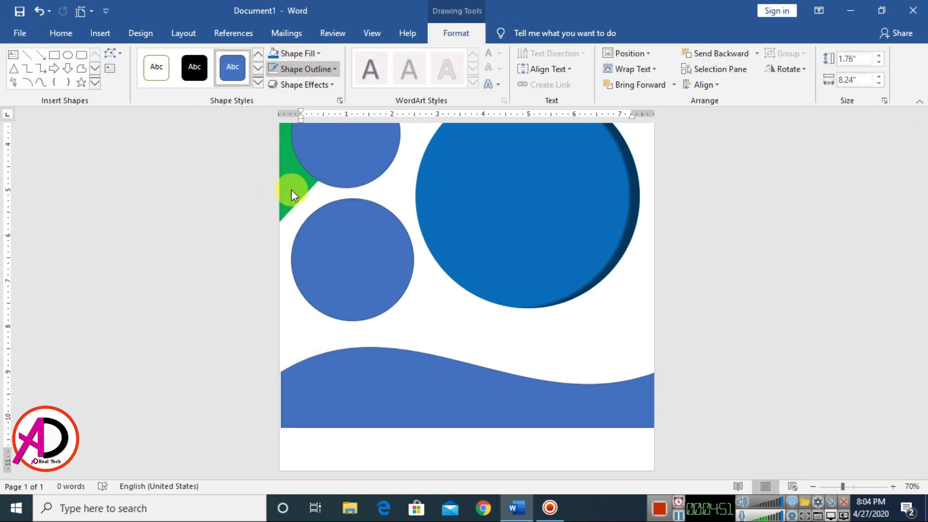
left_click(299, 56)
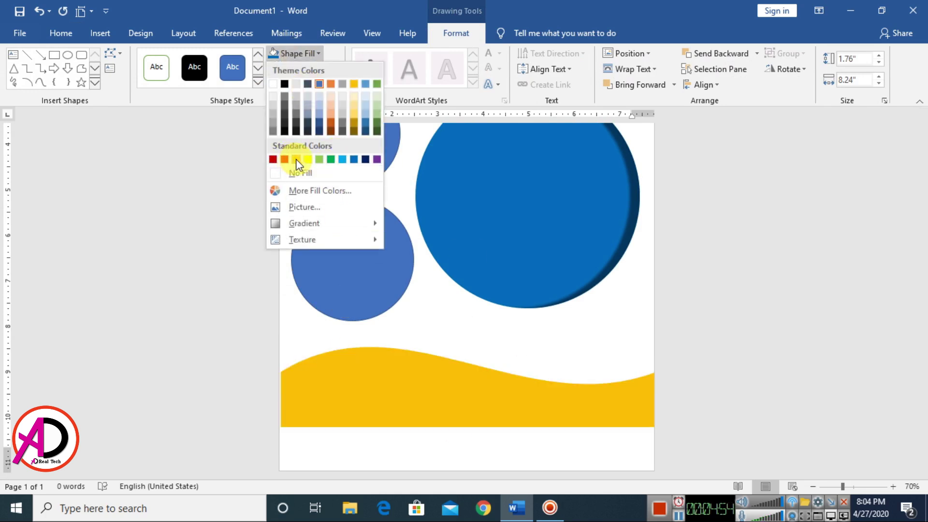
left_click(330, 83)
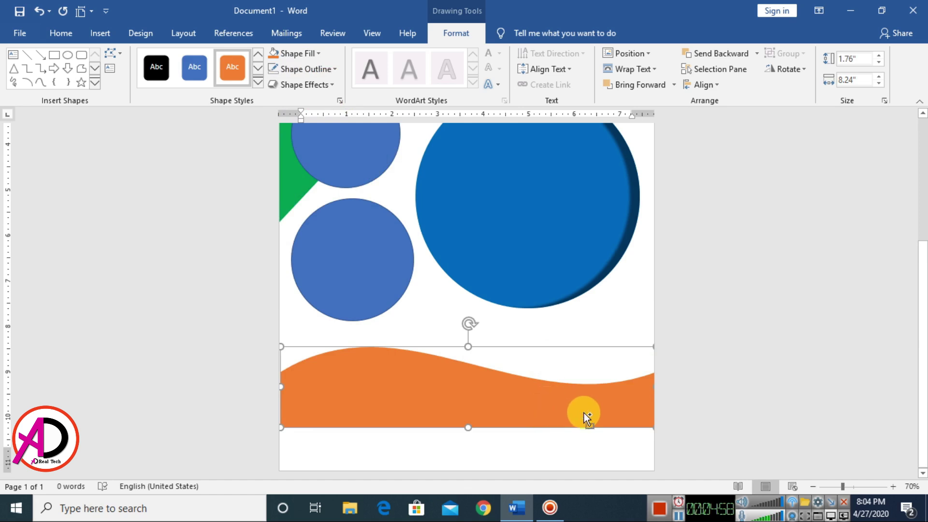
Place a copy of the orange wave behind it, offset slightly down and right, and fill the copy with standard blue.
left_click_drag(584, 413, 591, 421)
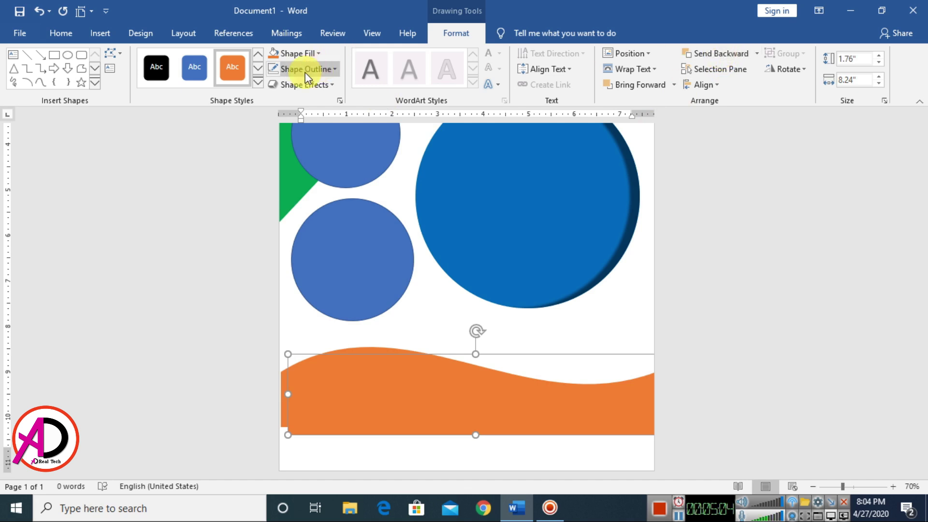
left_click(297, 55)
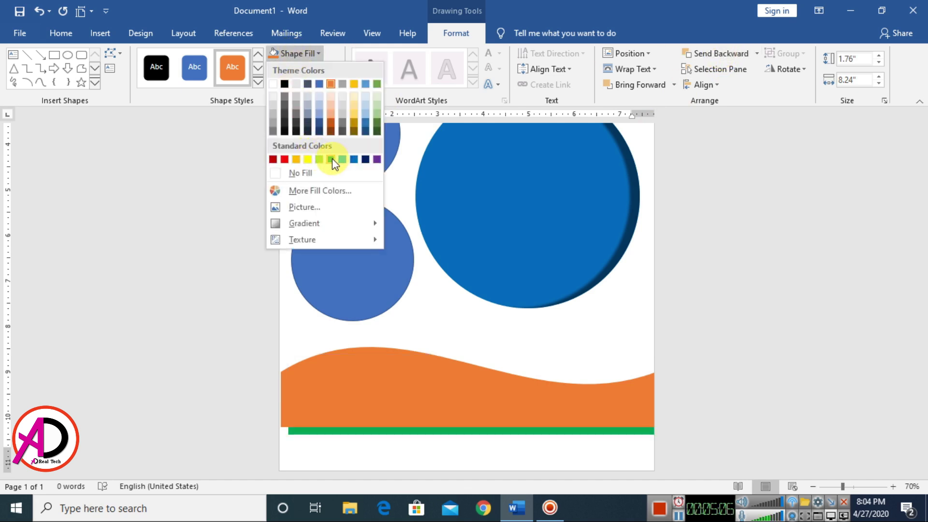
left_click(355, 160)
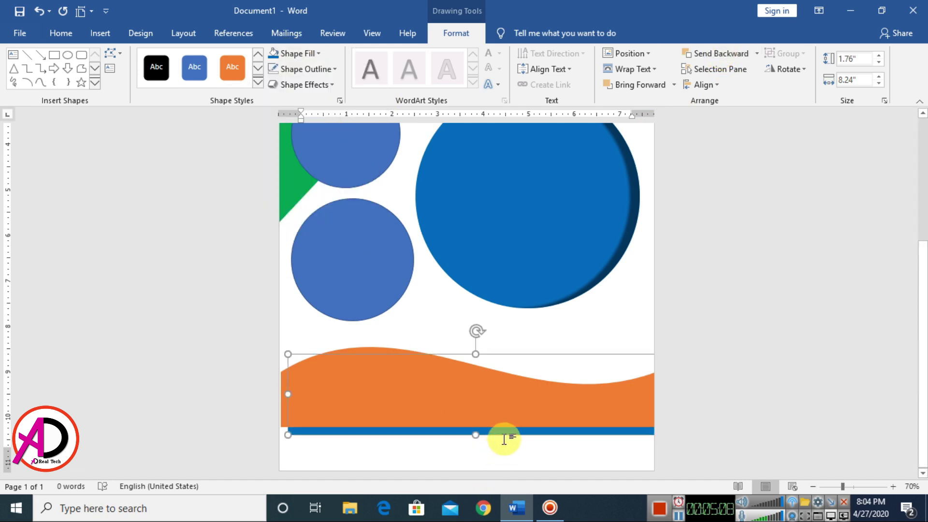
Move the blue wave copy up and left so only a thin blue edge shows above the orange wave.
left_click_drag(504, 429, 497, 422)
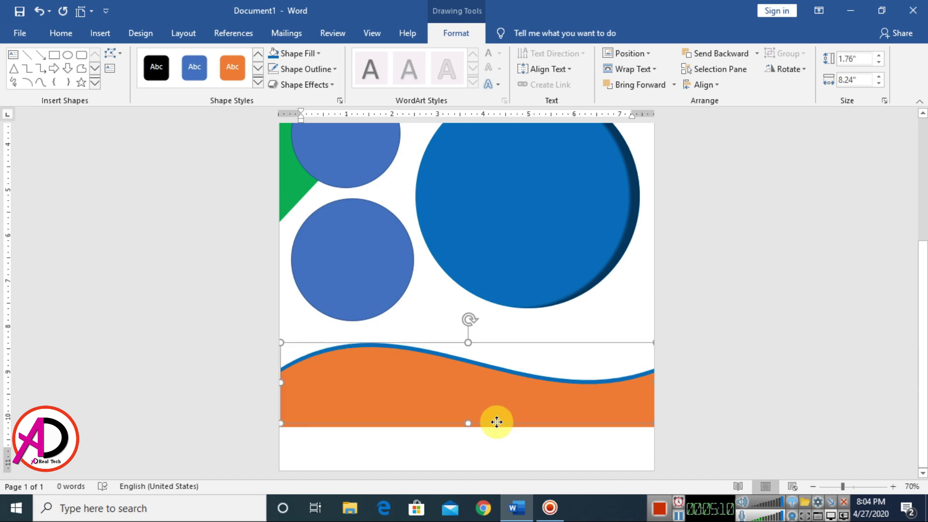
left_click(720, 394)
scroll(720, 394, "down", 4, "ctrl")
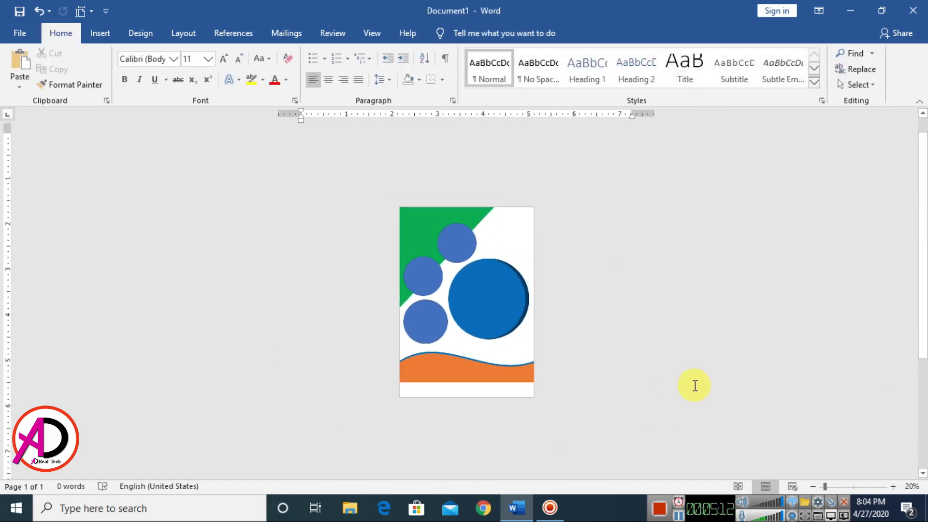
scroll(625, 408, "up", 2, "ctrl")
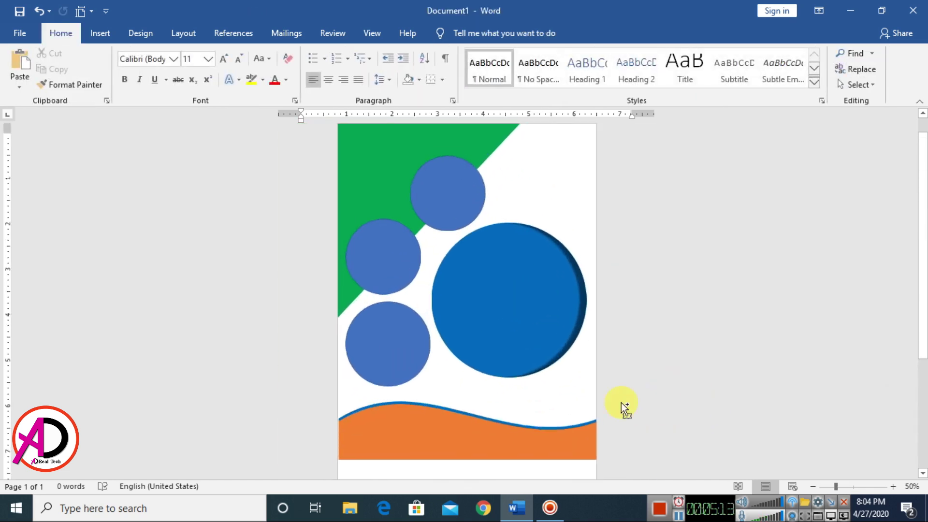
Draw a full-width rectangle about 0.95" high and 8.24" wide below the orange wave, down to the page's bottom edge.
left_click(111, 31)
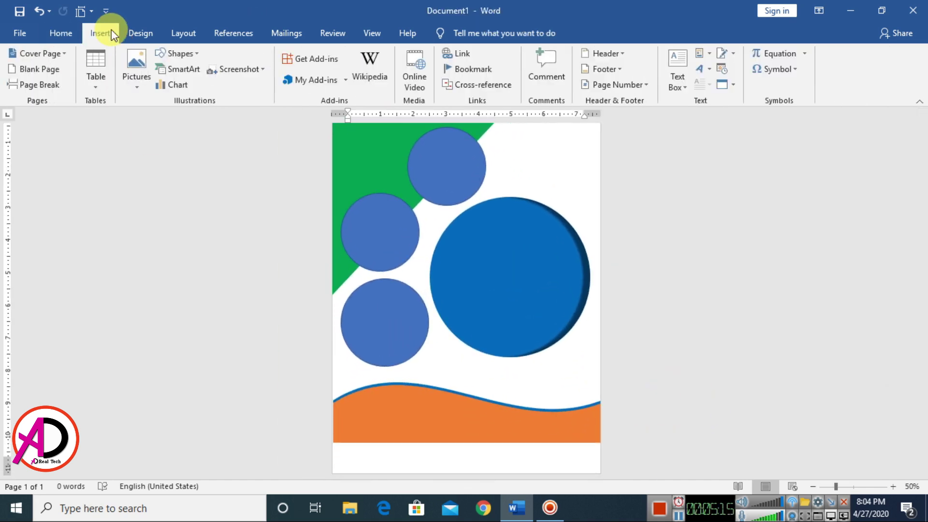
left_click(170, 55)
left_click(202, 85)
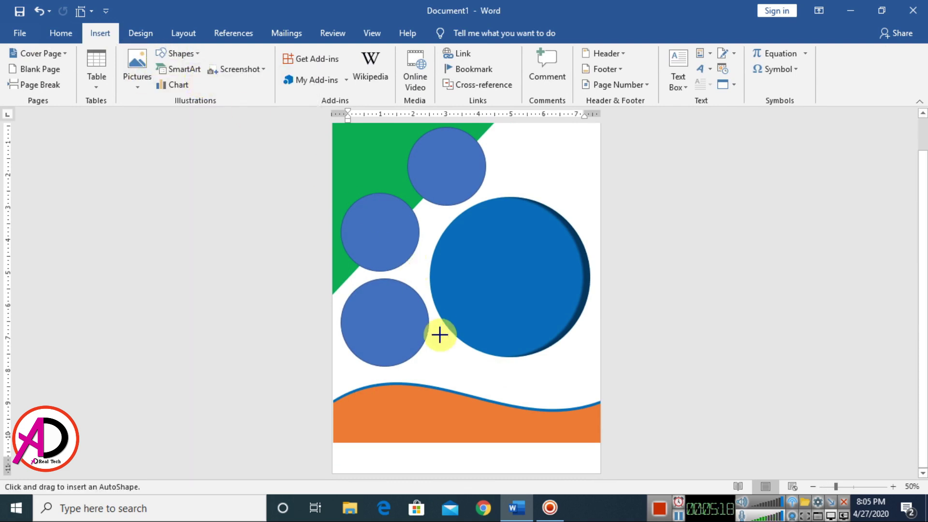
left_click_drag(333, 443, 601, 473)
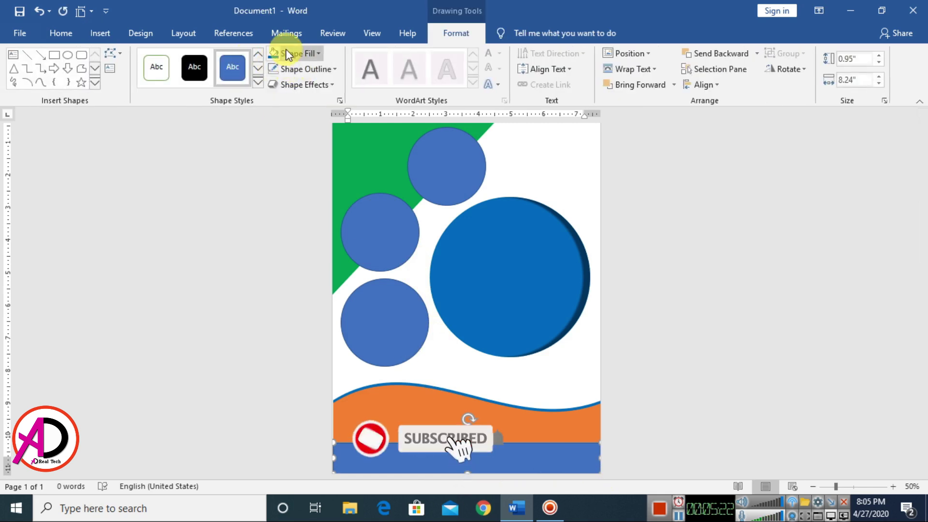
Fill the bottom rectangle with standard green and remove its outline.
left_click(290, 53)
left_click(331, 159)
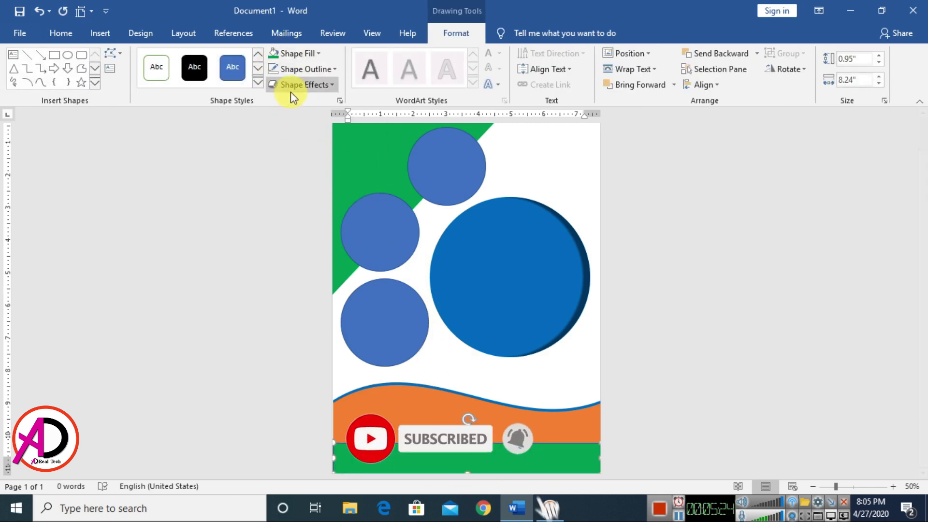
left_click(294, 71)
left_click(307, 190)
left_click(668, 344)
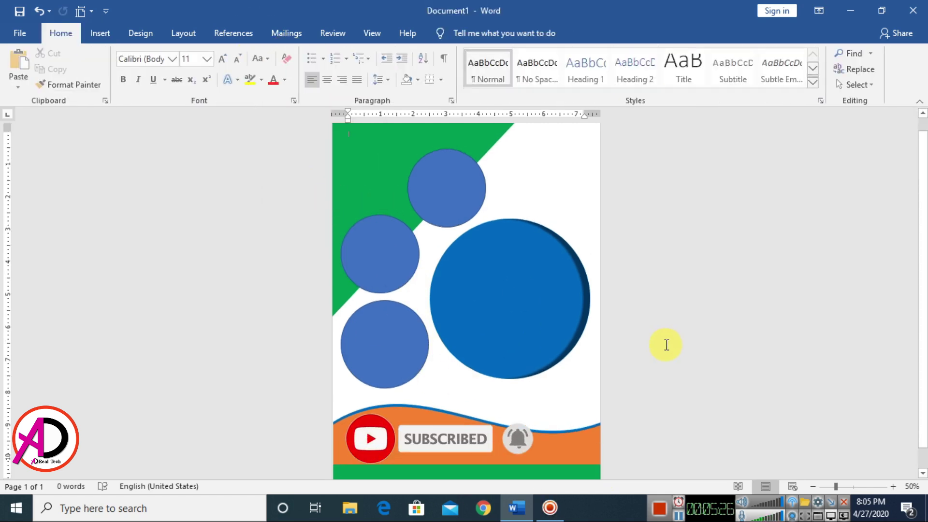
Fill the uppermost small circle with the standard golden orange color and remove its outline.
scroll(666, 347, "down", 1)
scroll(631, 346, "up", 3)
scroll(623, 354, "down", 2)
scroll(634, 375, "up", 1)
left_click(452, 224)
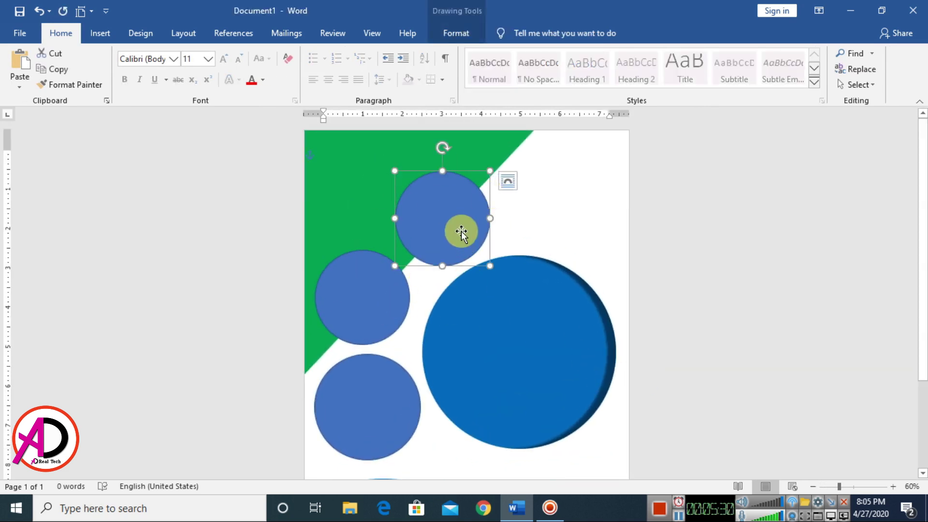
left_click(460, 32)
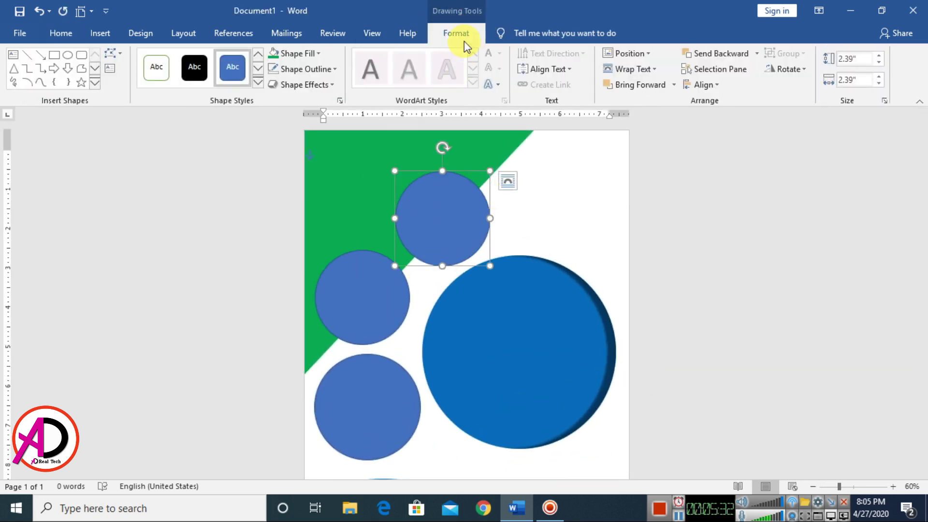
left_click(300, 54)
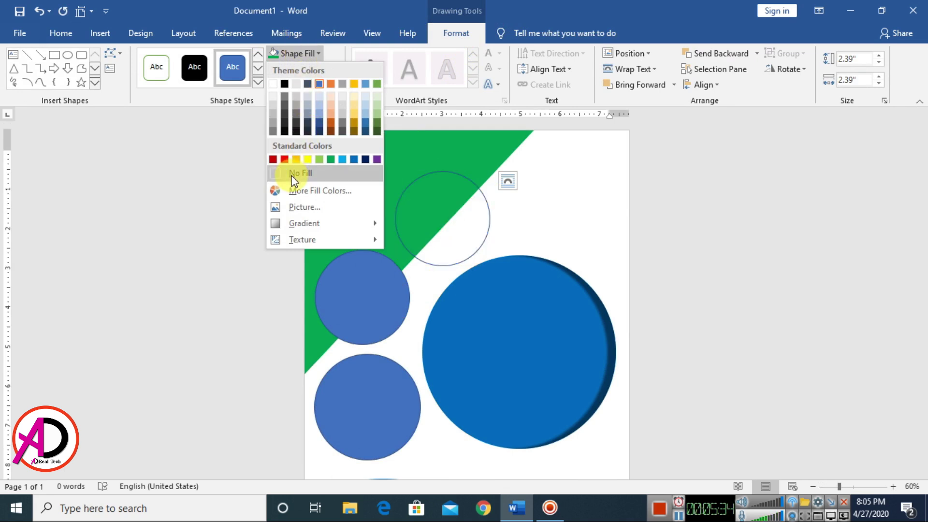
left_click(296, 159)
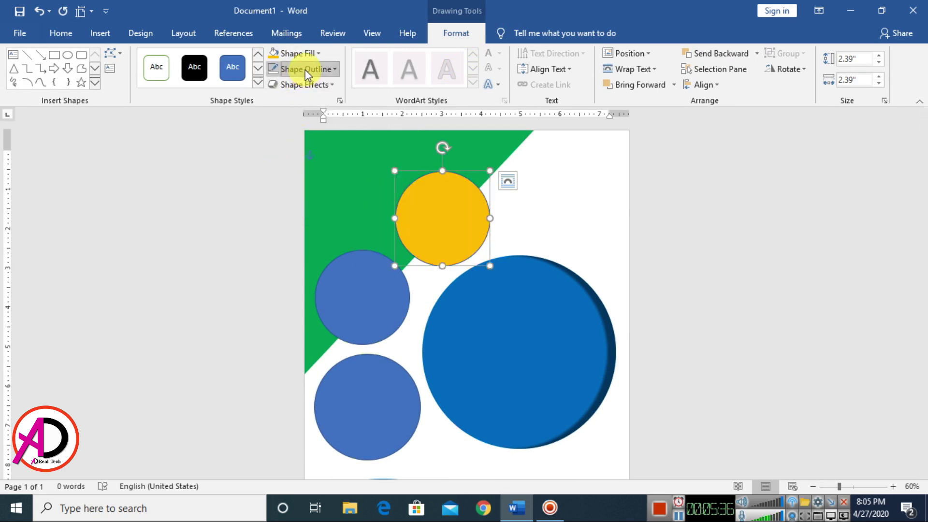
left_click(303, 69)
left_click(311, 187)
Fill the middle small circle with standard blue and remove its outline.
left_click(356, 312)
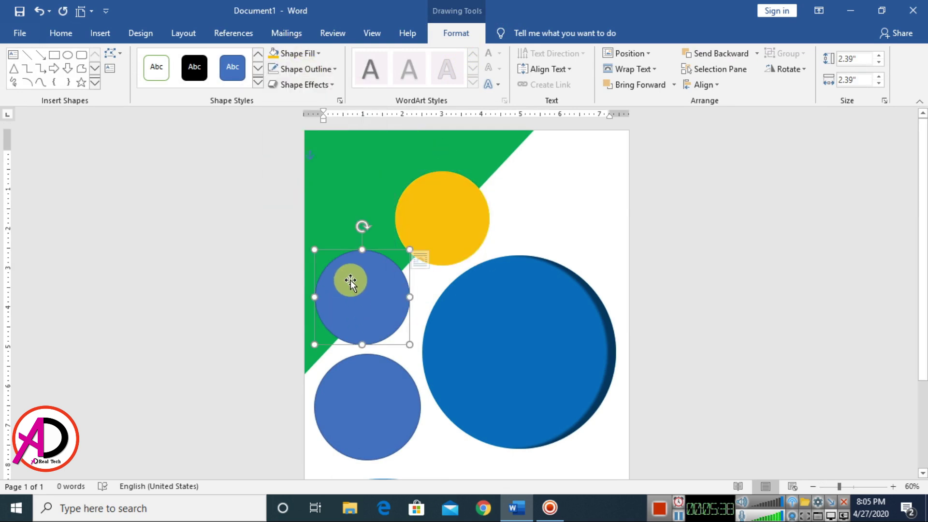
left_click(304, 55)
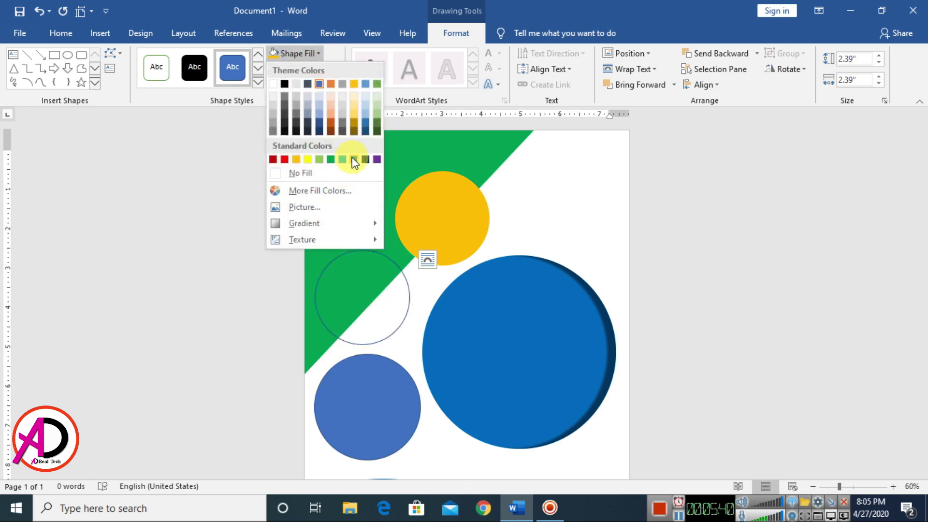
left_click(354, 154)
left_click(306, 72)
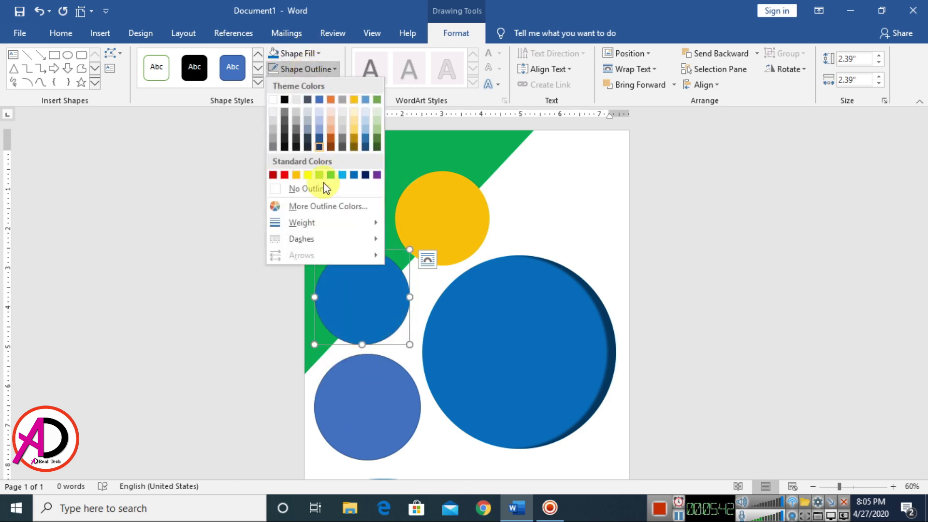
left_click(306, 187)
Fill the lowest small circle with the custom crimson color #C0004E and remove its outline.
left_click(364, 435)
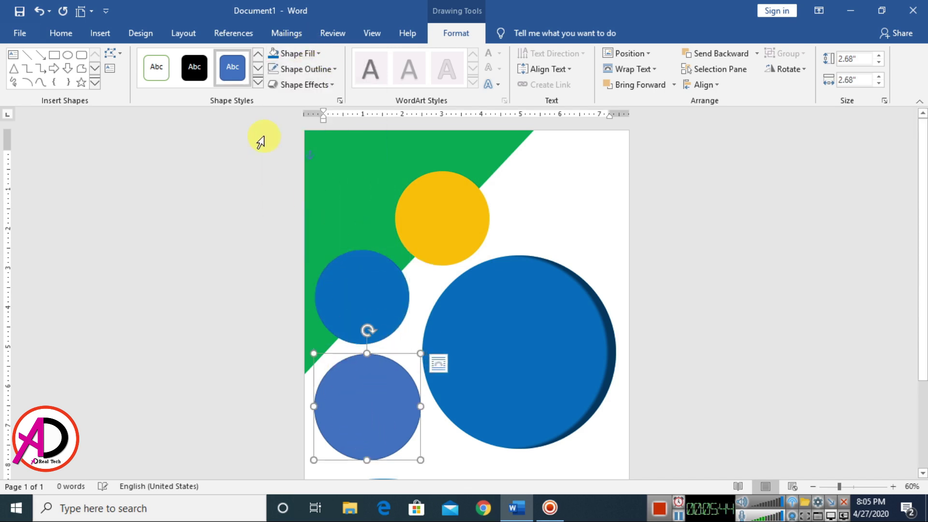
left_click(302, 53)
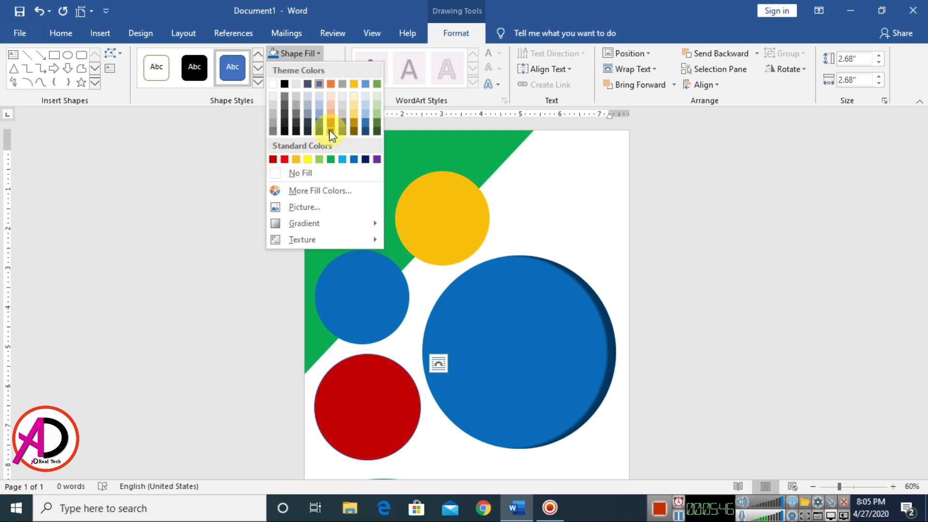
left_click(319, 191)
left_click(527, 177)
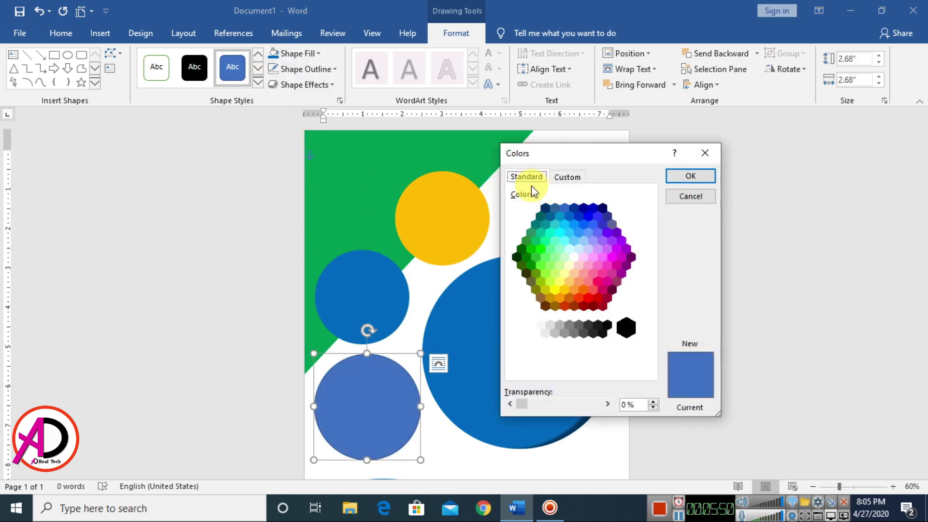
left_click(568, 177)
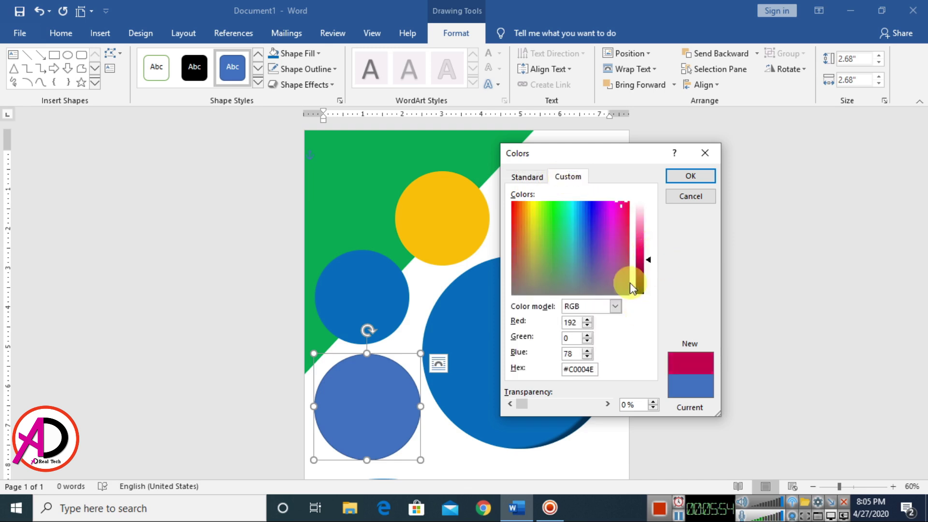
left_click(690, 176)
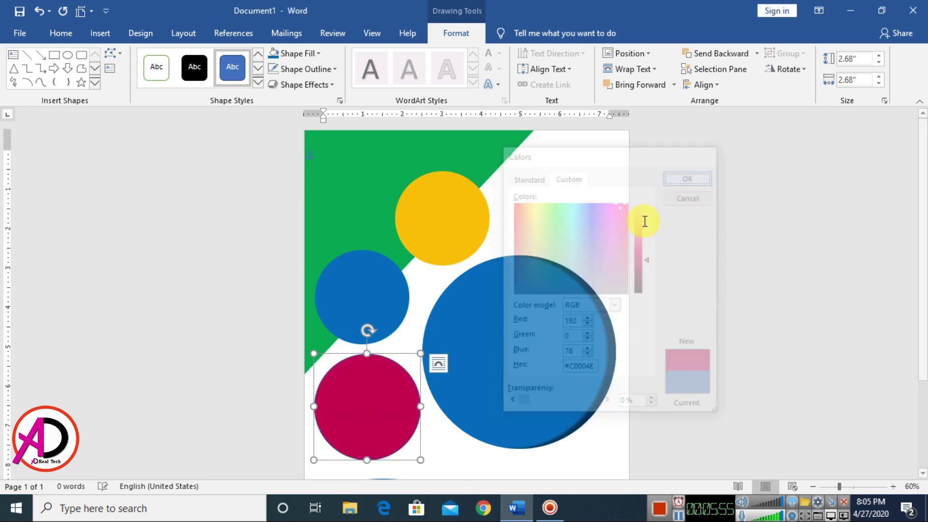
left_click(307, 69)
left_click(312, 215)
left_click(720, 369)
Place a copy of the golden circle, reduced to about 2.24", on top of the original and fill the copy white.
scroll(581, 409, "down", 4)
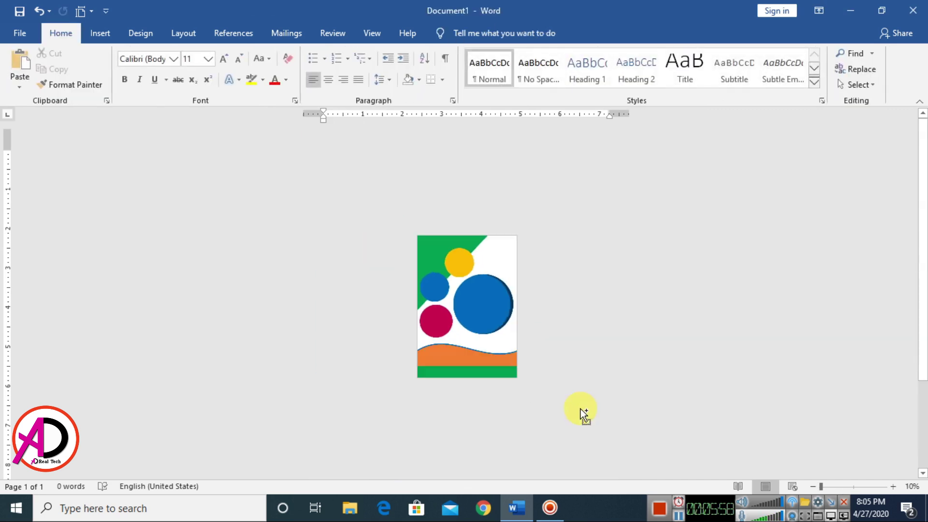
scroll(577, 407, "up", 2)
scroll(650, 401, "up", 4)
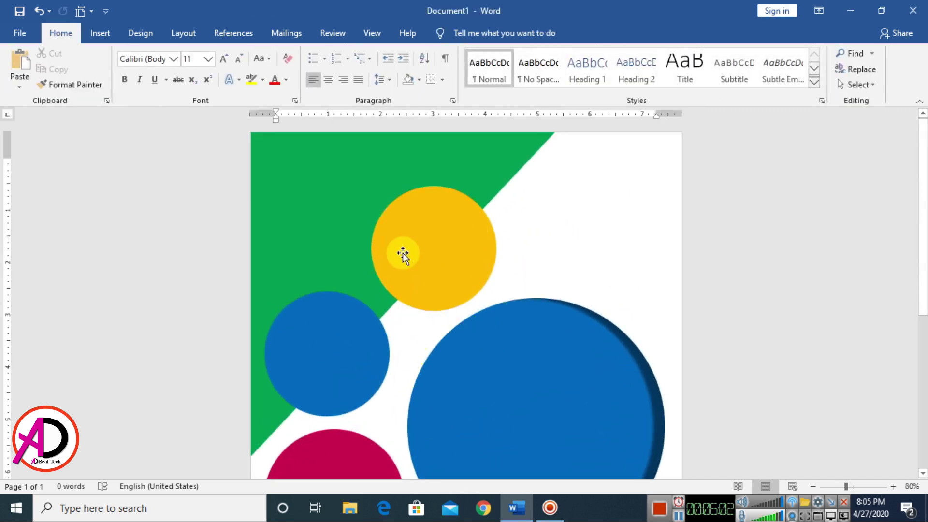
left_click(431, 250)
left_click_drag(399, 284, 577, 186)
left_click_drag(534, 241, 456, 245)
left_click(455, 30)
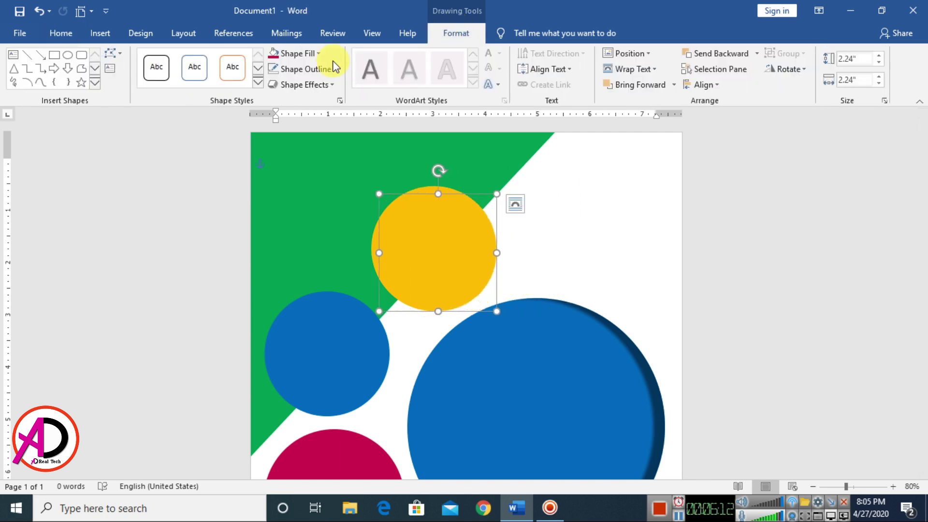
left_click(292, 52)
left_click(274, 83)
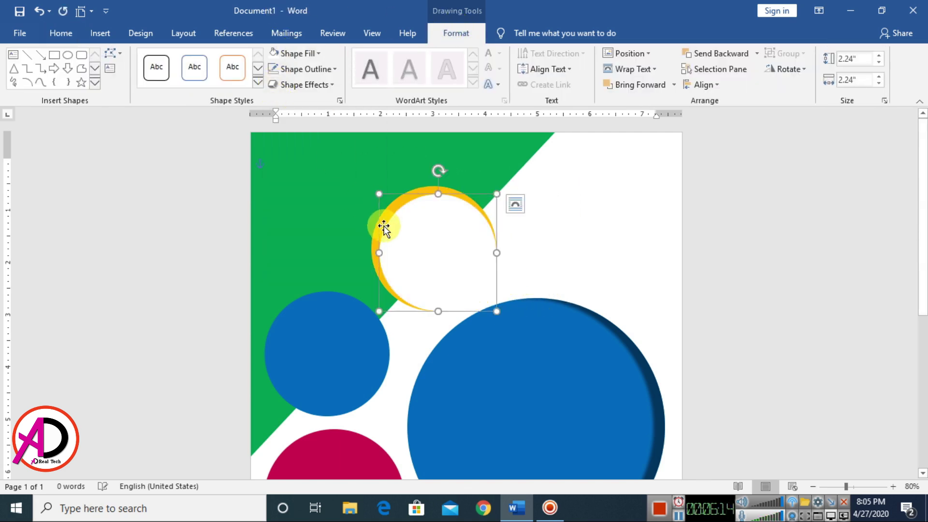
Fine-tune the white circle's position inside the golden circle, leaving a crescent-like golden rim that is thickest along the top.
left_click_drag(431, 259, 423, 255)
key("Right")
key("Down")
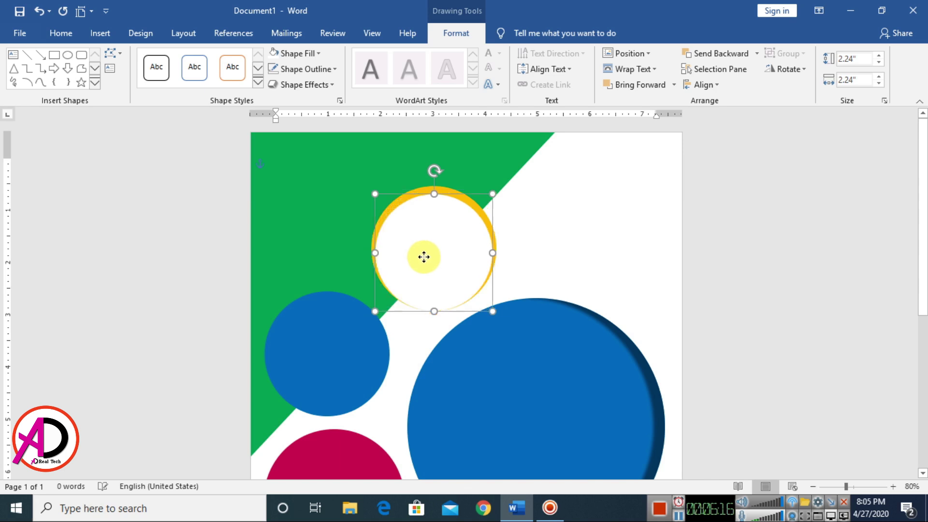
key("Left")
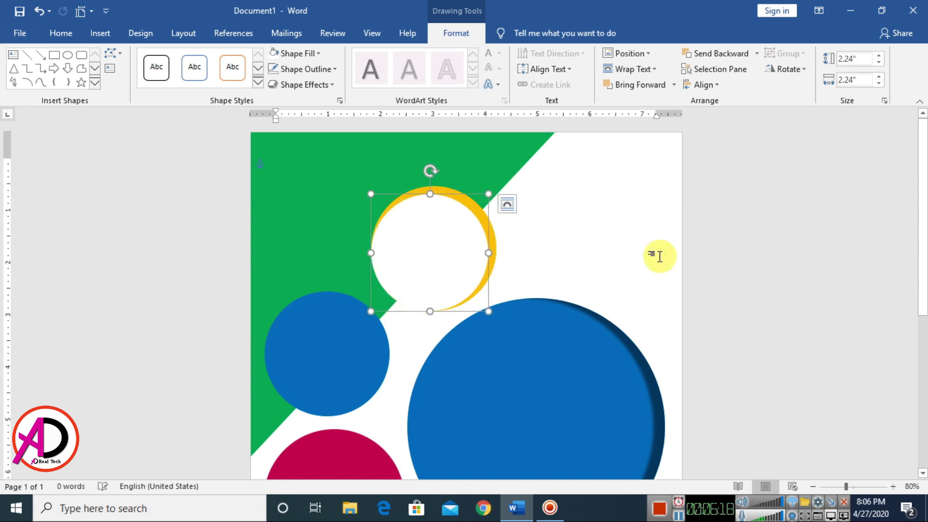
key("ctrl+Right")
key("ctrl+Up")
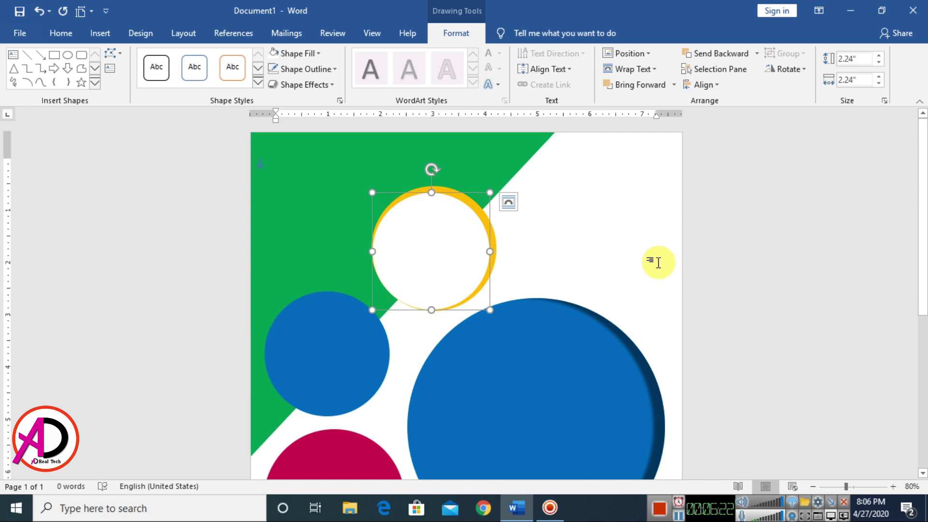
key("ctrl+Down")
key("ctrl+Right")
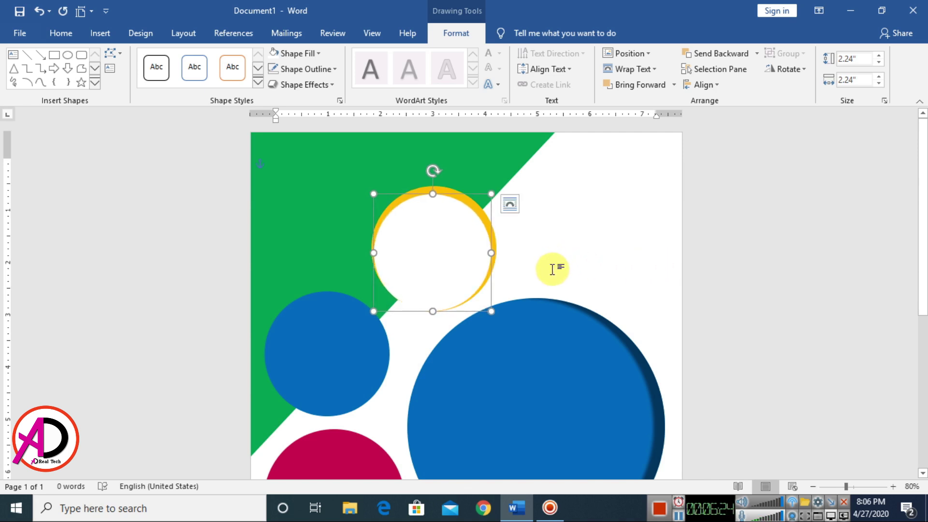
Place a copy of the white circle over the small blue circle and shift it slightly up and left, leaving a thin blue rim.
left_click_drag(448, 300, 375, 345)
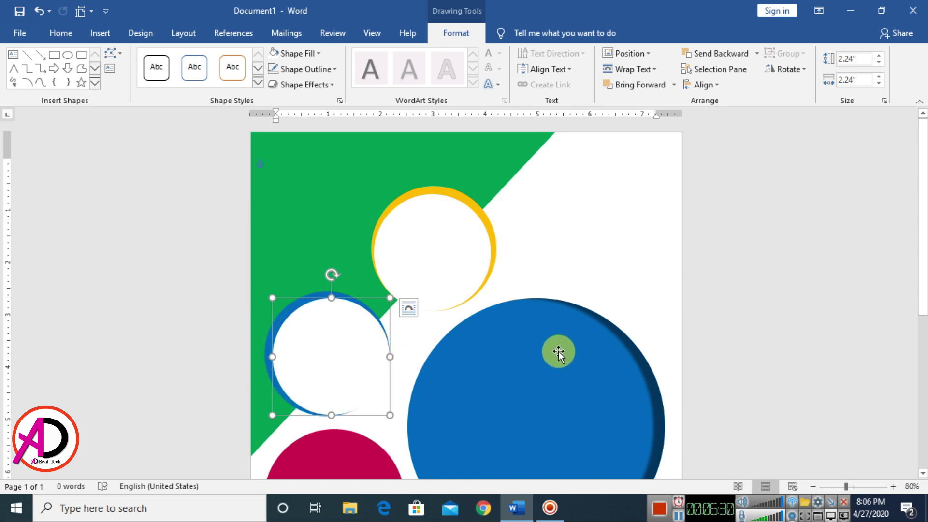
key("Up")
key("Up")
key("Left")
key("Left")
left_click(494, 307)
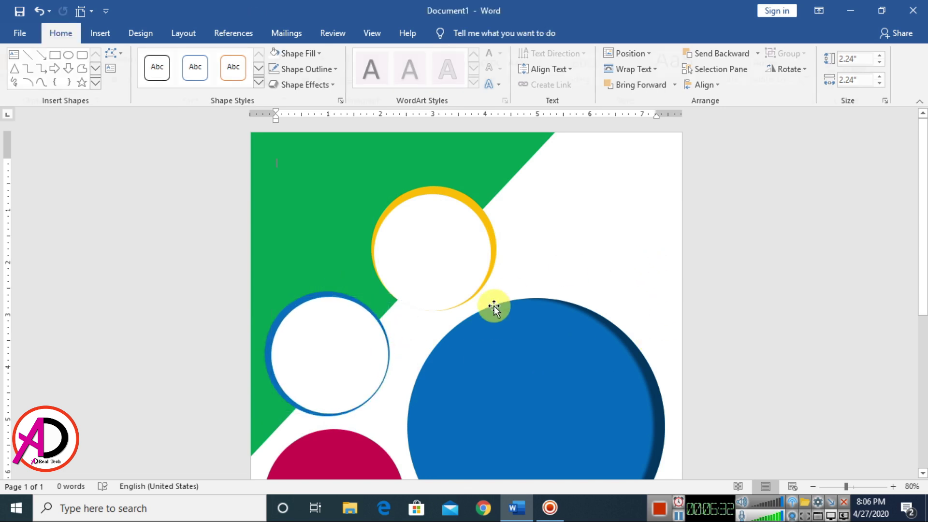
Place another copy of the white circle over the crimson circle and enlarge it to nearly fill the crimson one.
scroll(489, 325, "down", 2)
scroll(489, 326, "up", 2)
left_click(350, 370)
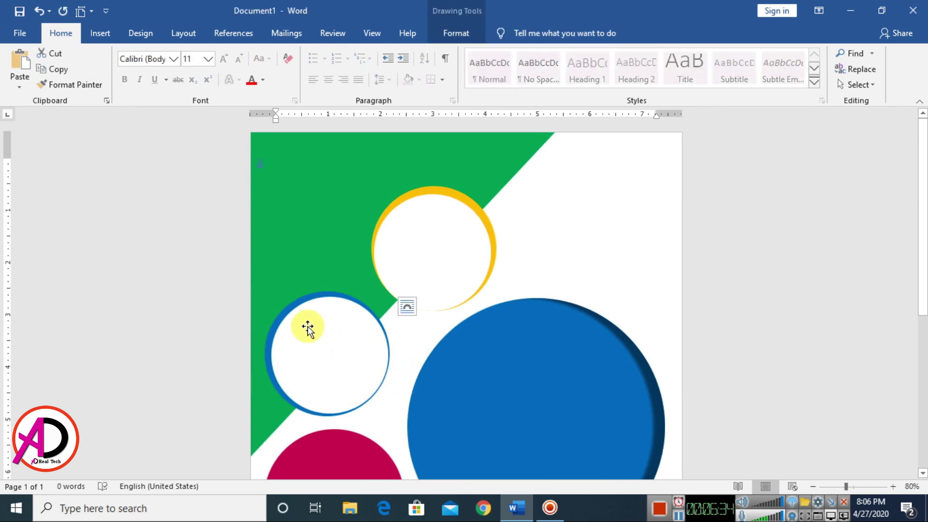
left_click_drag(325, 343, 365, 406)
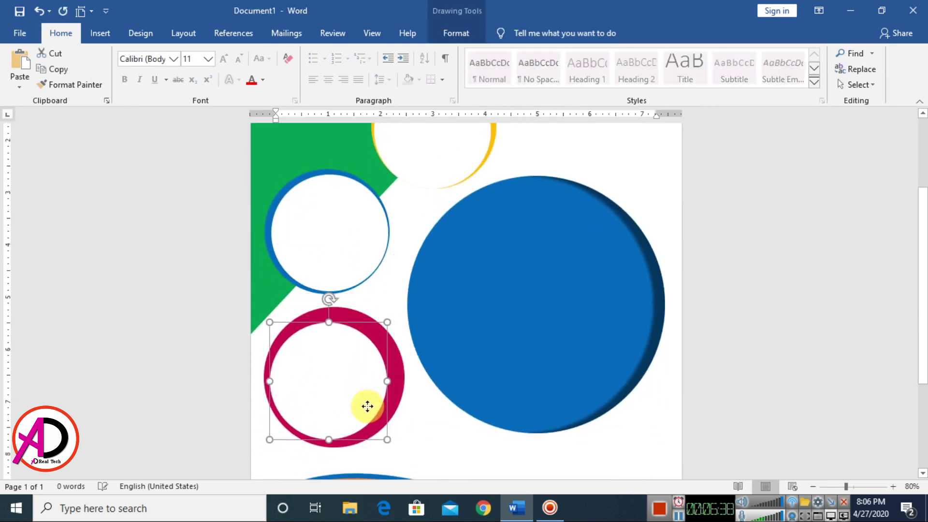
left_click_drag(388, 320, 394, 314)
left_click_drag(426, 353, 417, 369)
left_click_drag(392, 313, 390, 311)
Shift the enlarged white circle right and slightly down so a crimson ring surrounds it on all sides.
key("Down")
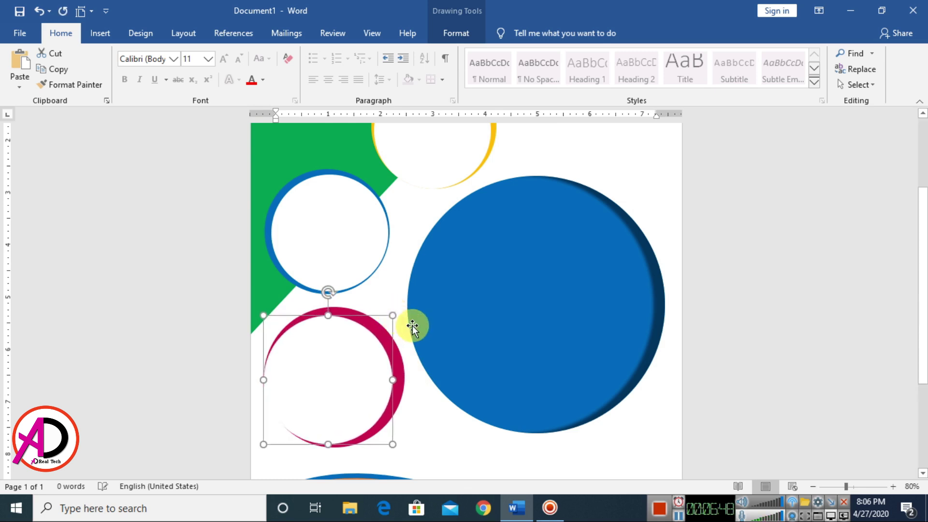
key("Right")
key("Right")
key("Right")
key("Right")
key("Right")
key("Right")
key("Right")
key("Right")
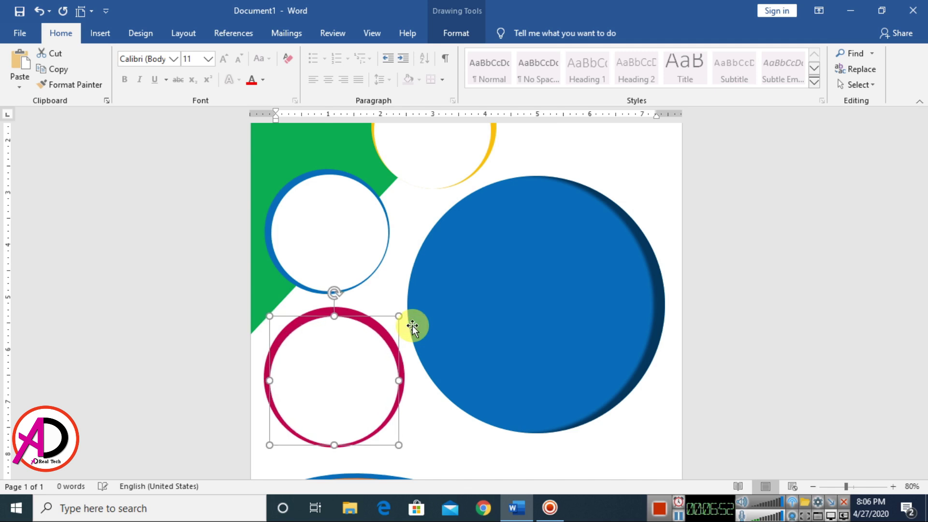
left_click(450, 438)
scroll(460, 431, "up", 2)
scroll(444, 423, "down", 5, "ctrl")
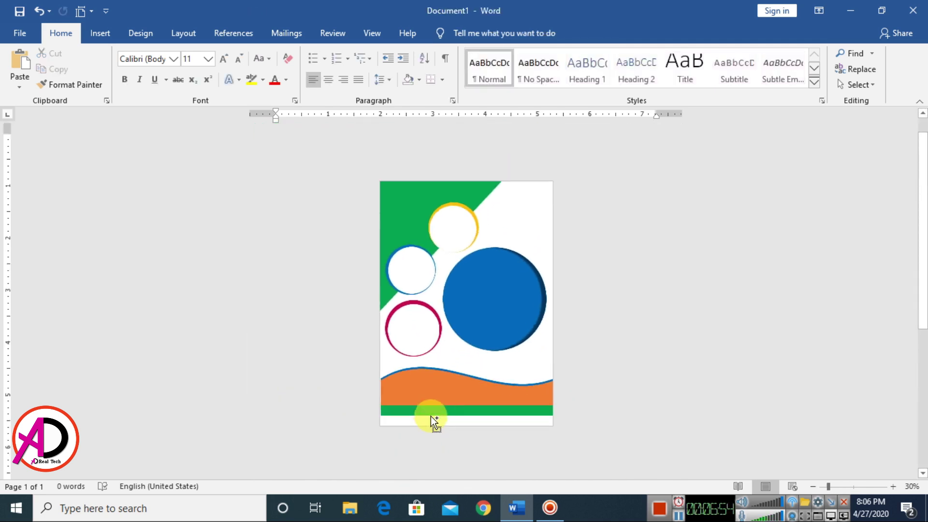
Fill the white circle inside the golden ring with the picture slide3 from New folder on the Desktop.
scroll(434, 421, "up", 2, "ctrl")
scroll(677, 364, "up", 1)
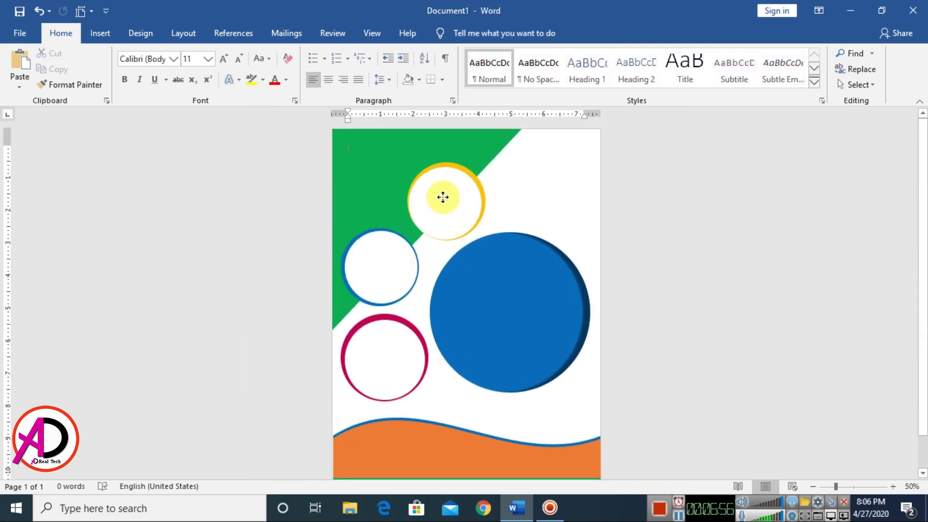
left_click(443, 198)
scroll(459, 256, "up", 2, "ctrl")
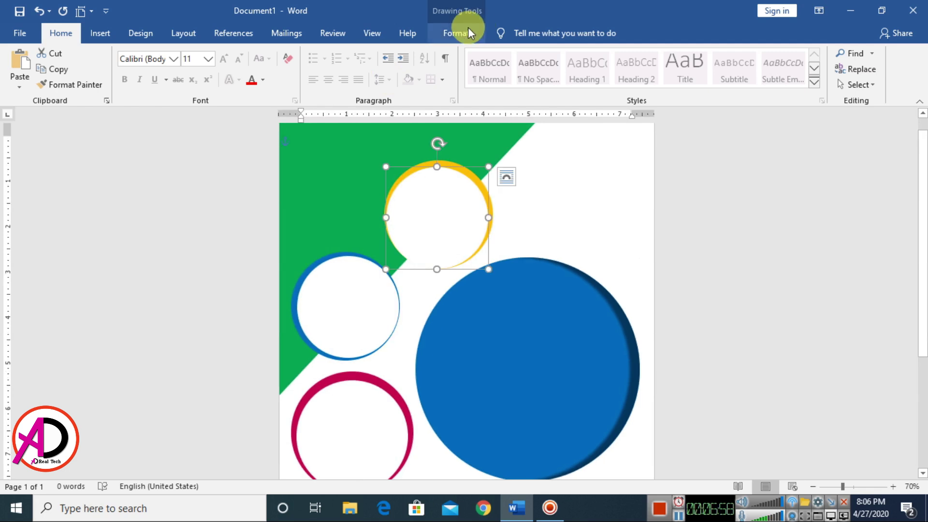
left_click(455, 35)
left_click(311, 52)
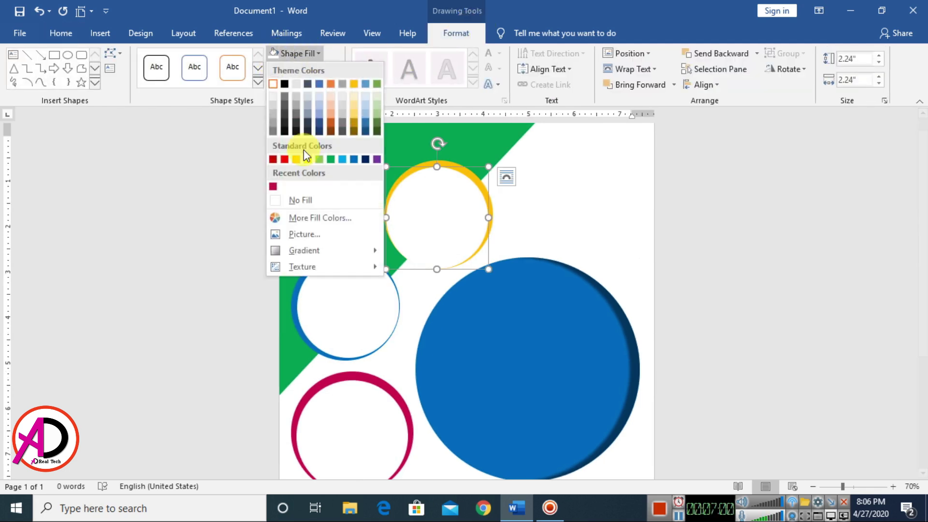
left_click(307, 236)
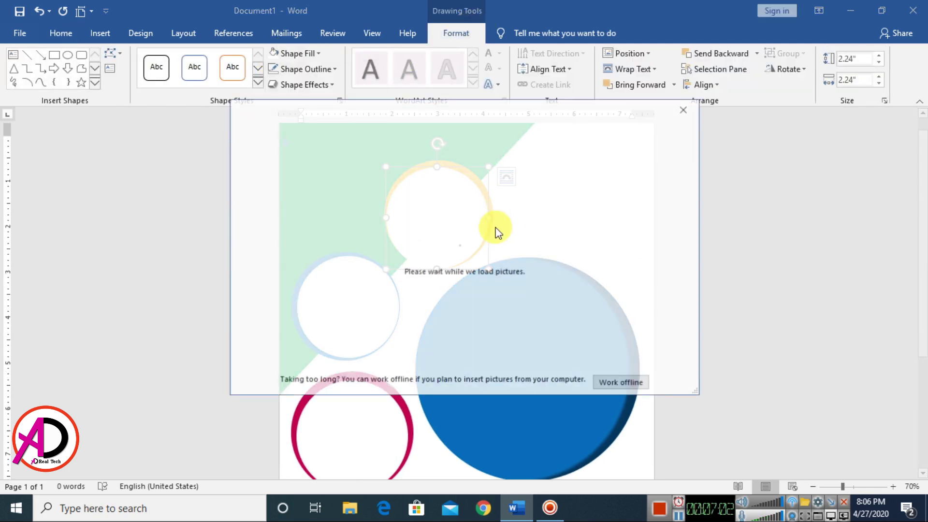
left_click(617, 382)
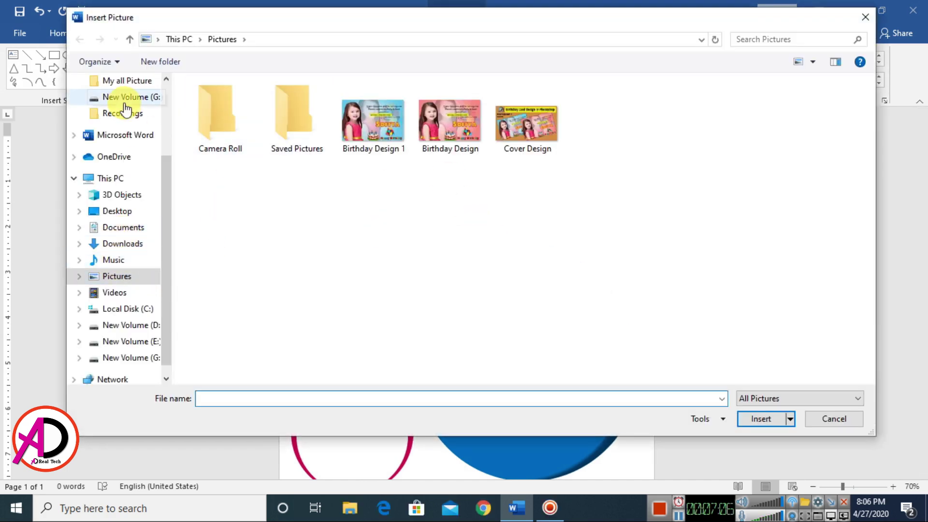
left_click(116, 202)
left_click(117, 211)
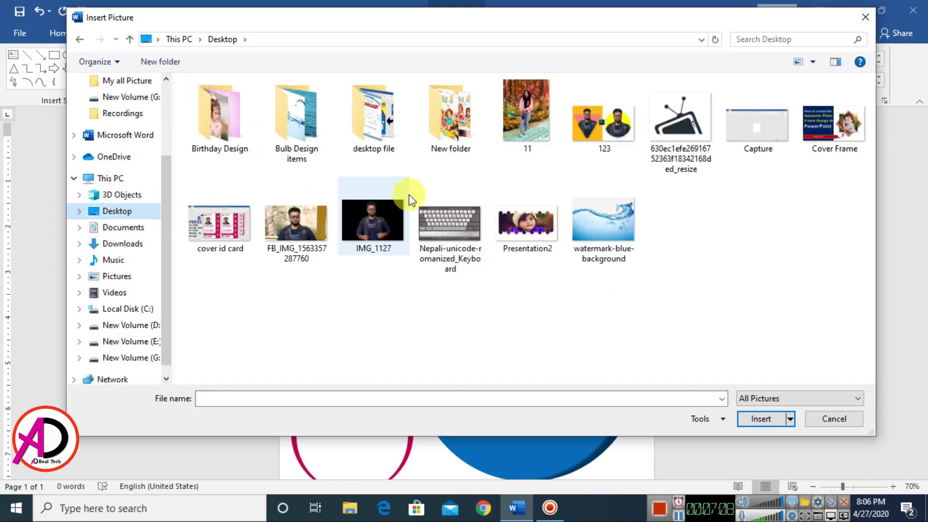
double_click(479, 130)
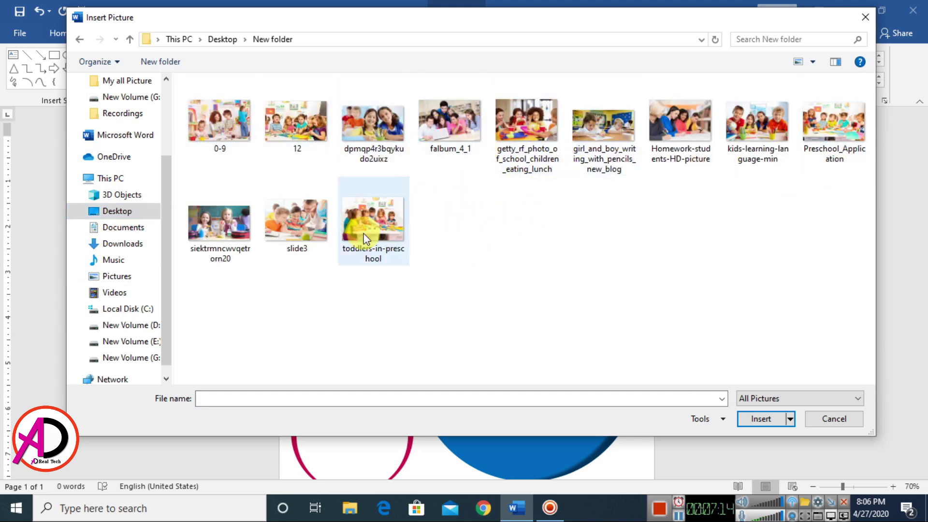
left_click(291, 231)
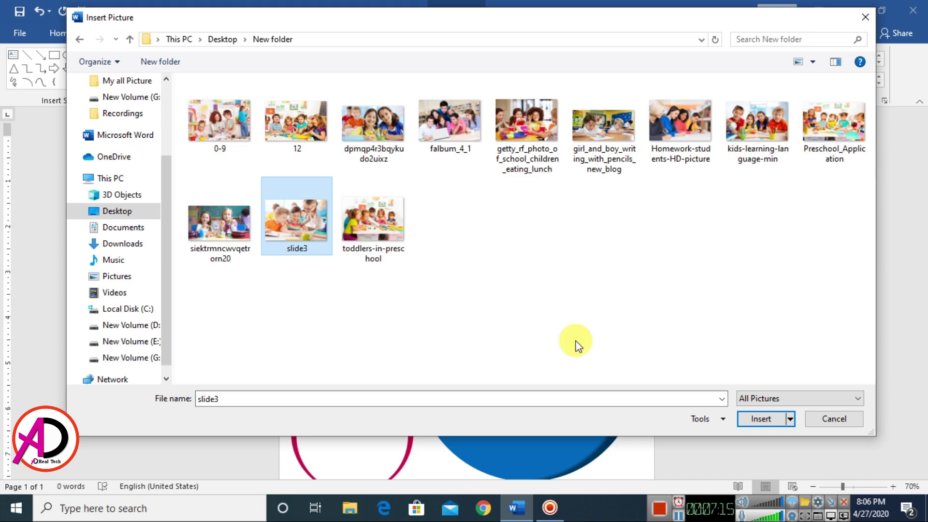
left_click(761, 421)
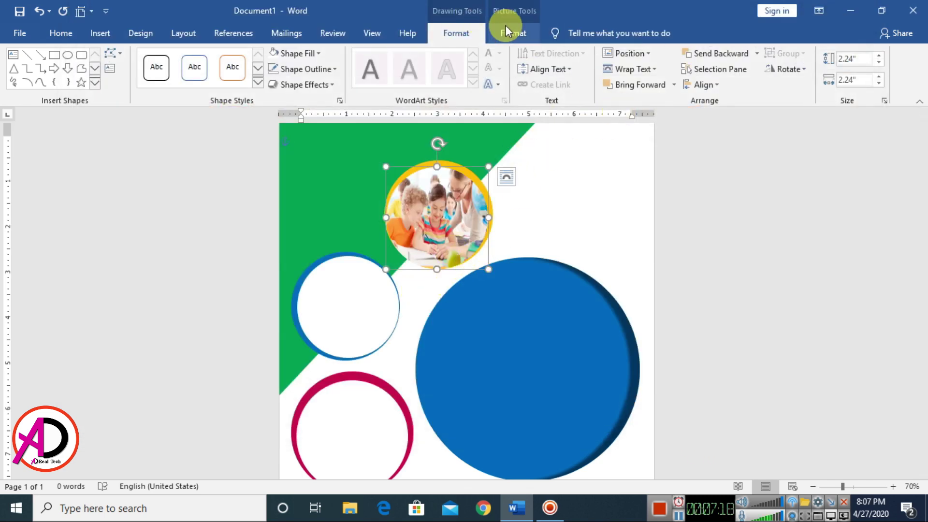
Crop the golden-ringed picture by stretching it mainly upward and to the right and repositioning it so two children fill the circle.
left_click(506, 32)
left_click(793, 63)
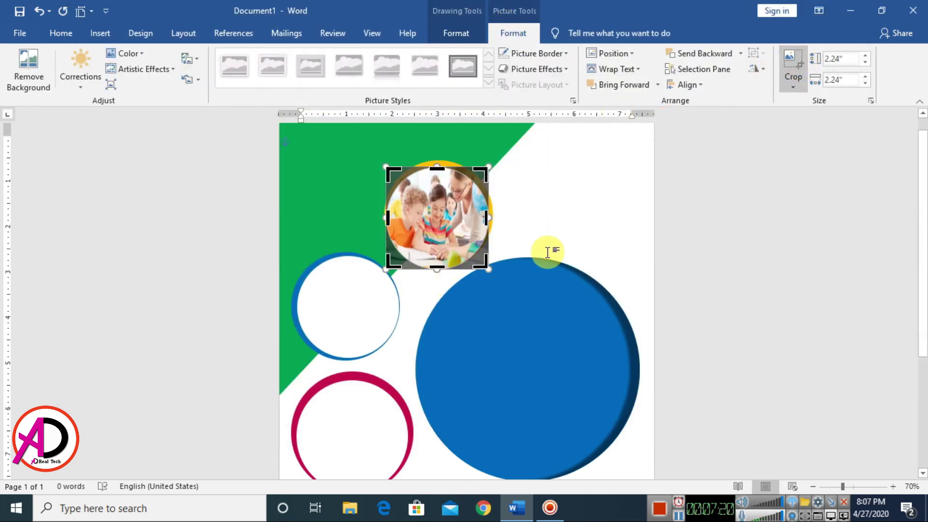
scroll(548, 251, "up", 5, "ctrl")
left_click_drag(417, 164, 416, 147)
left_click_drag(504, 243, 549, 243)
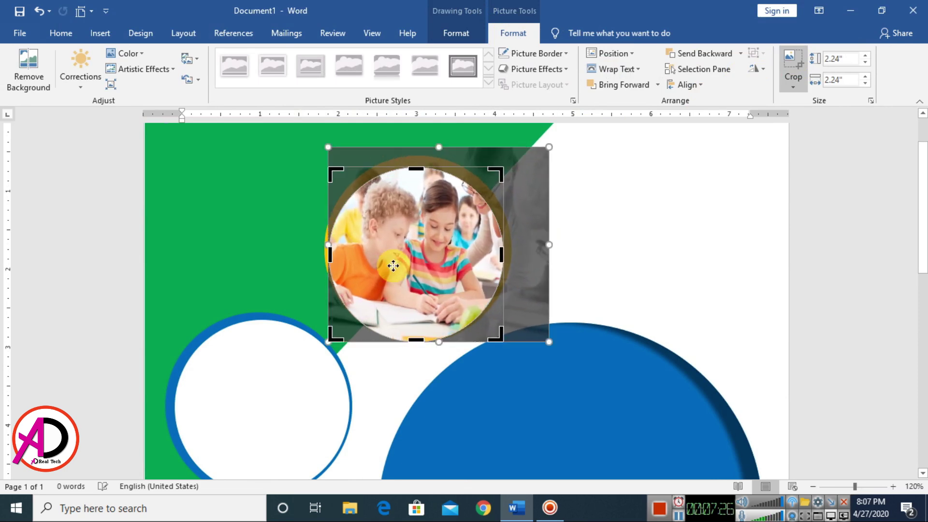
left_click_drag(330, 244, 317, 244)
left_click(435, 339)
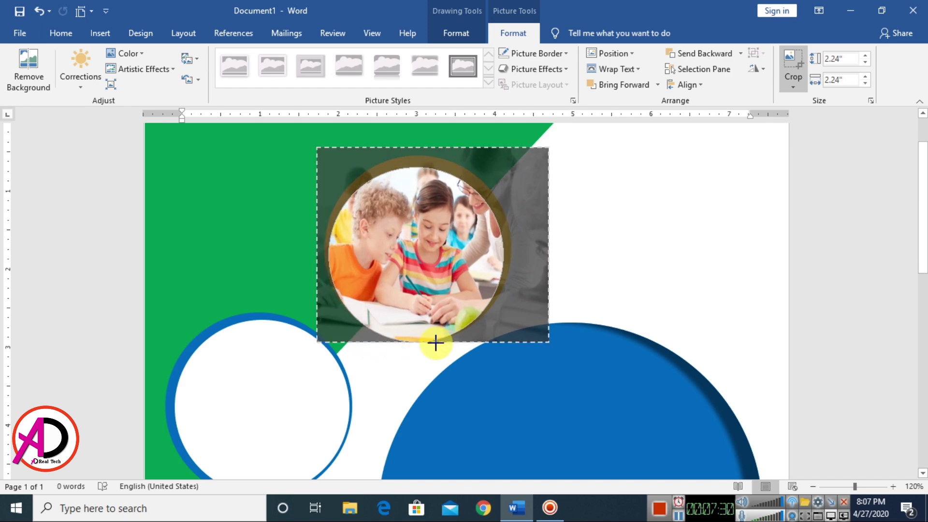
left_click_drag(436, 280, 444, 279)
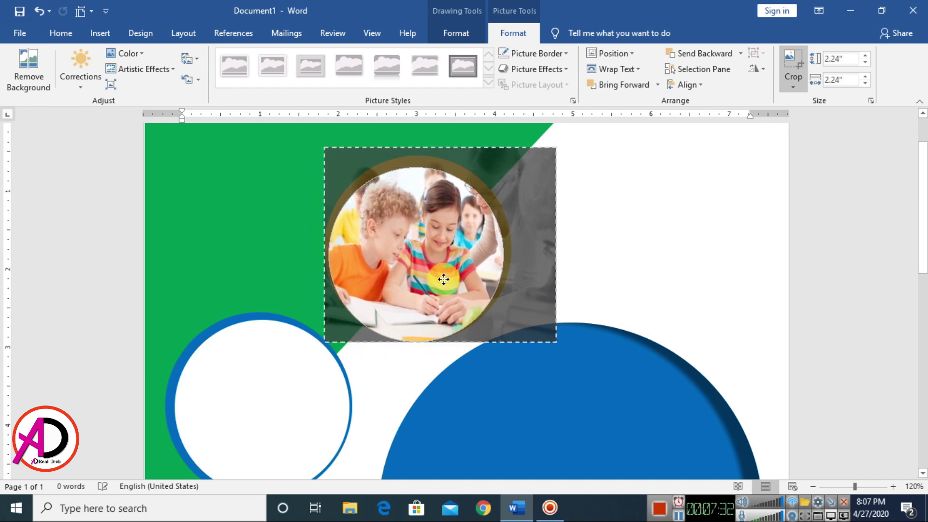
left_click(566, 315)
Fill the white circle inside the small blue ring with the picture dpmqp4r3bqykudo2uixz from New folder.
scroll(575, 338, "down", 5)
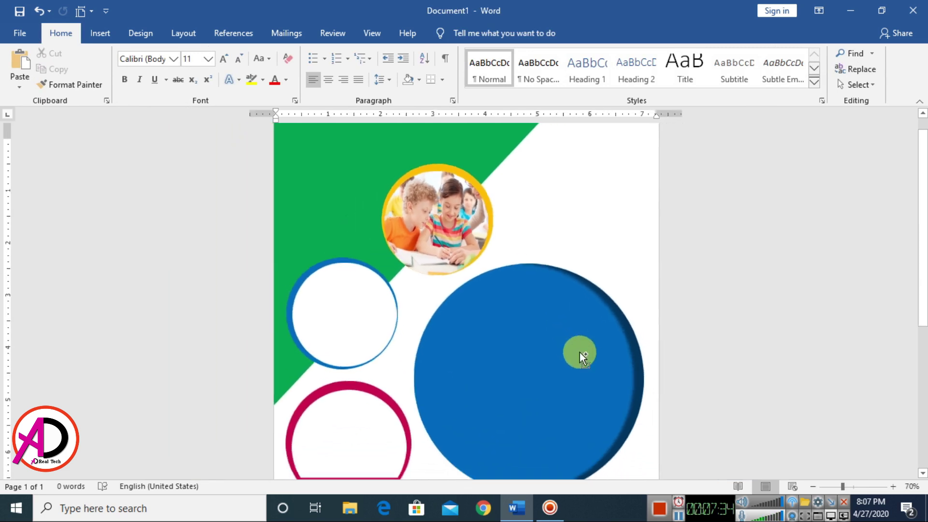
scroll(579, 353, "up", 2)
left_click(300, 368)
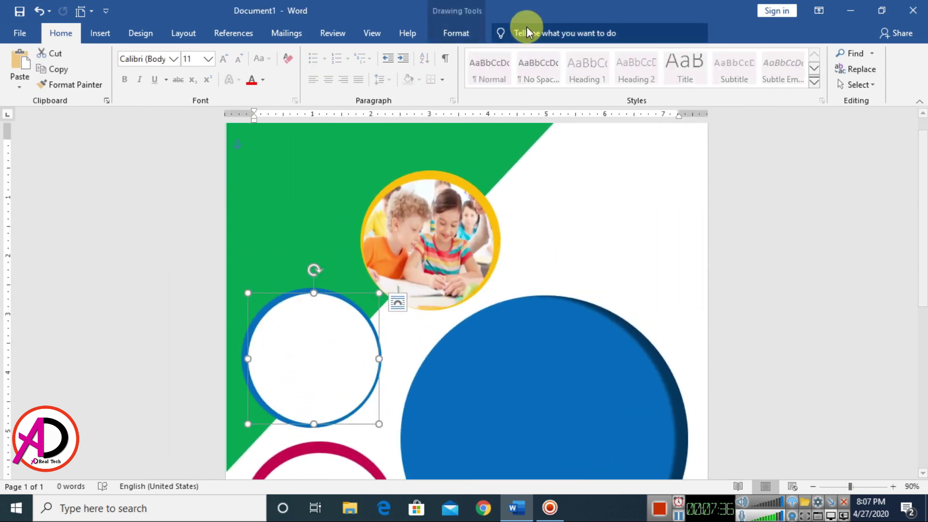
left_click(453, 31)
left_click(292, 52)
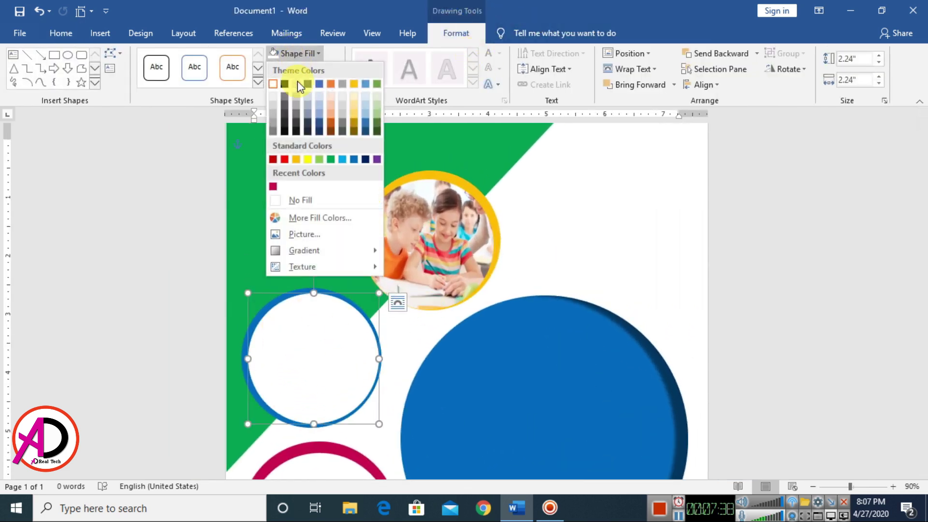
left_click(305, 233)
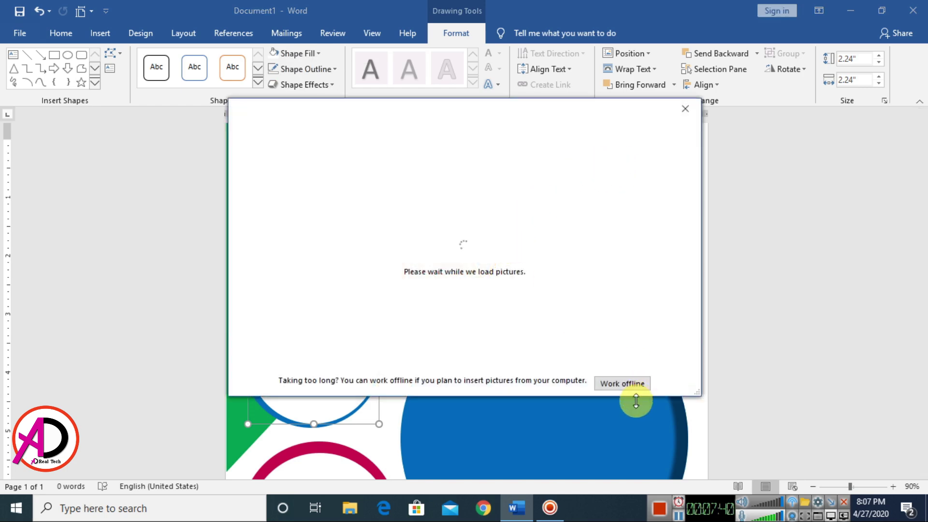
left_click(348, 189)
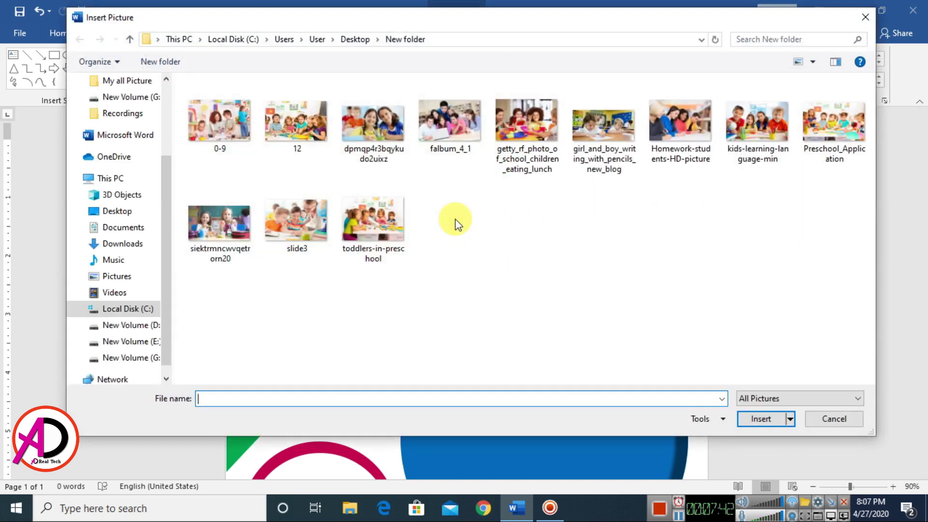
left_click(468, 139)
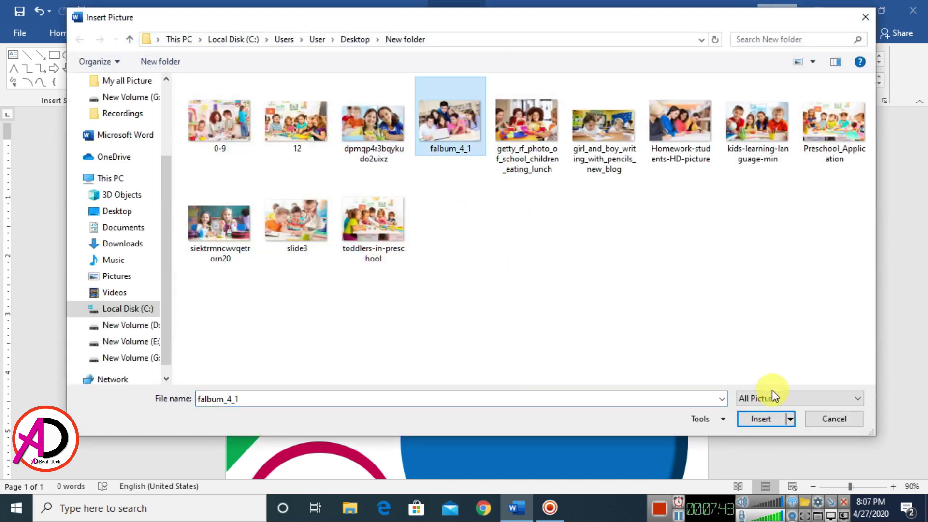
left_click(374, 237)
left_click(401, 132)
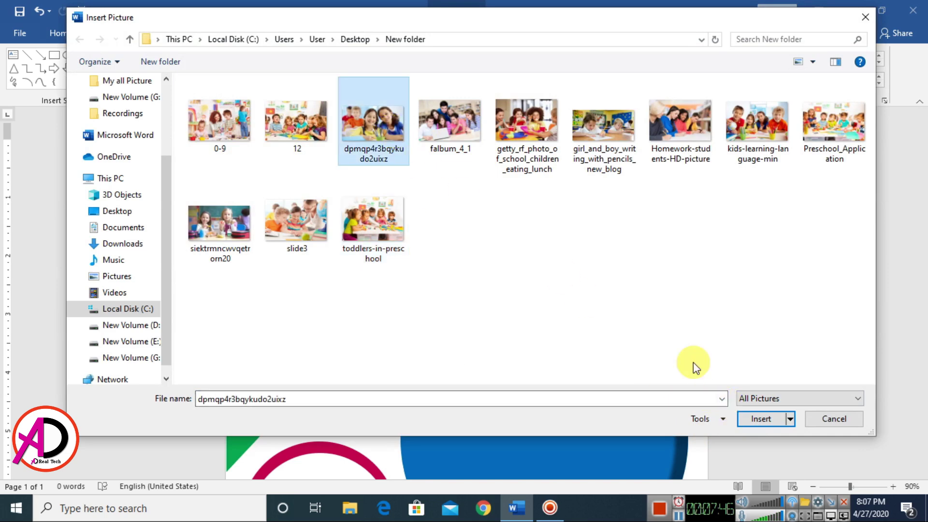
left_click(775, 422)
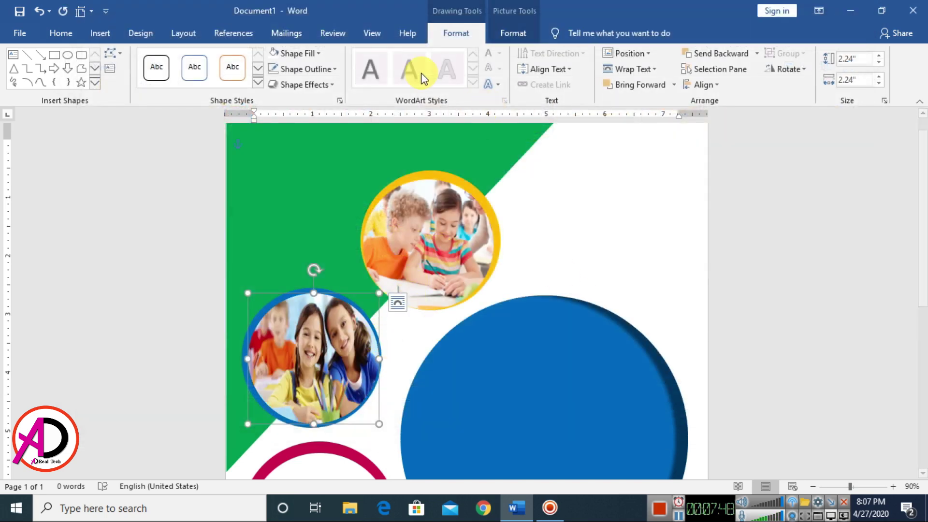
Crop the blue-ringed picture by widening it leftward, enlarging it downward and shifting it left so the two girls fill the circle.
left_click(514, 34)
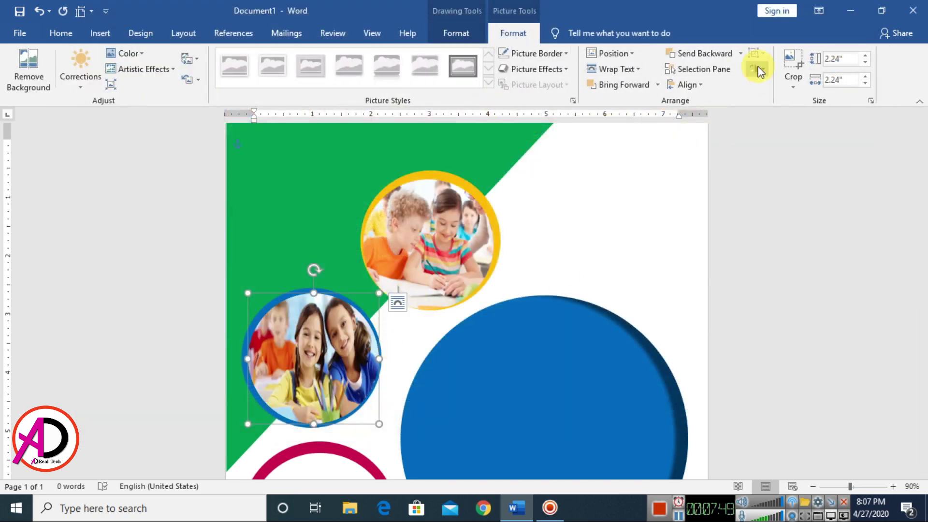
left_click(792, 60)
left_click_drag(246, 359, 225, 358)
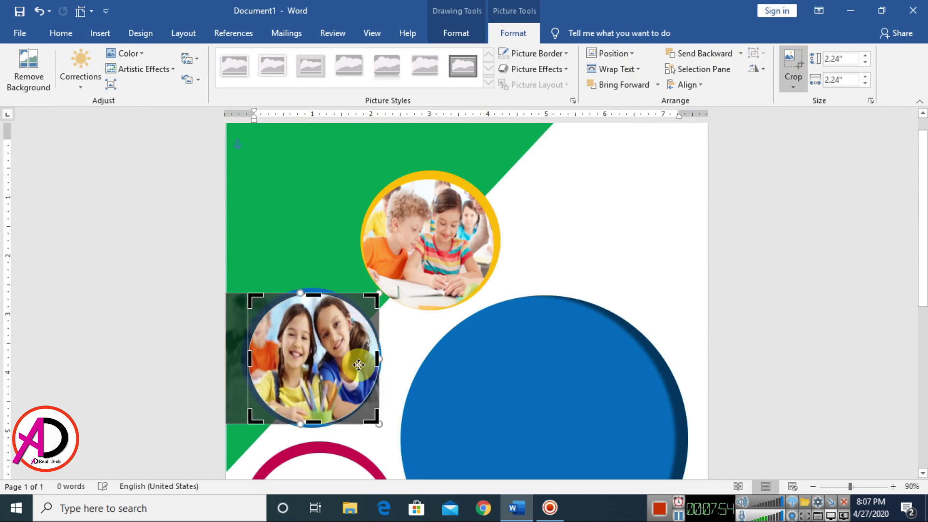
left_click_drag(384, 431, 401, 437)
left_click_drag(317, 364, 298, 364)
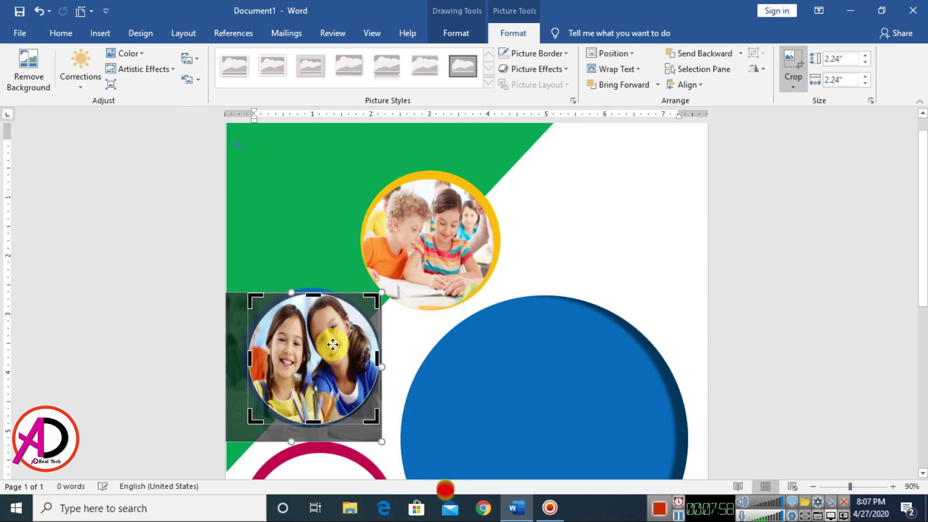
left_click(608, 240)
Fill the white circle inside the crimson ring with the picture getty_rf_photo_of_school_children_eating_lunch.
scroll(544, 298, "down", 7)
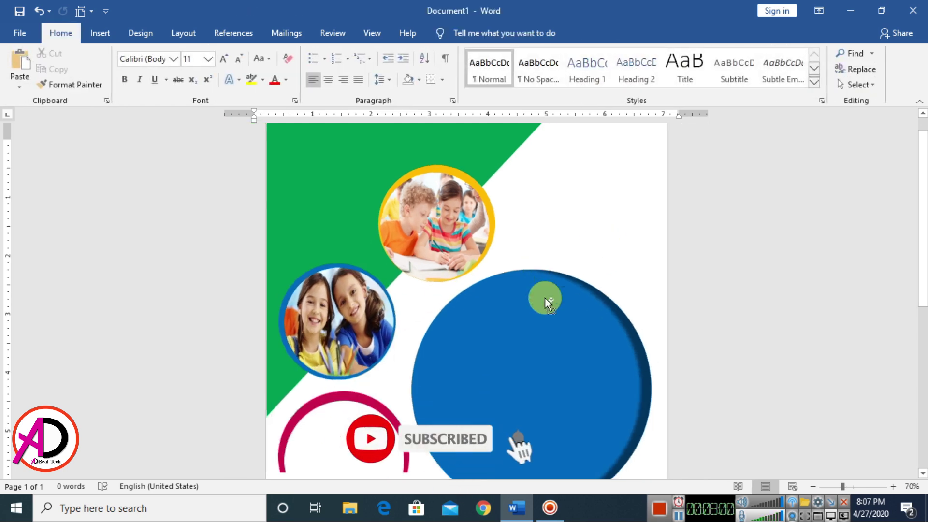
scroll(547, 319, "up", 4)
left_click(377, 397)
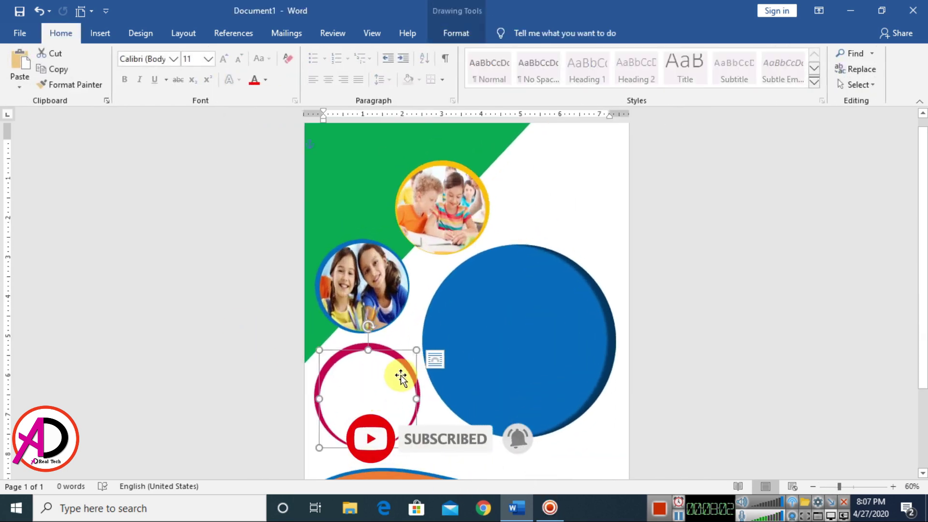
left_click(445, 32)
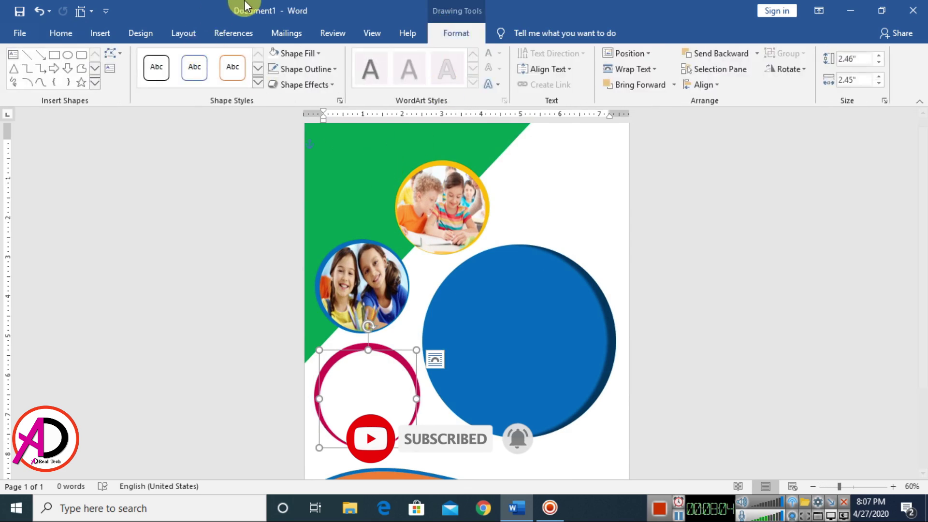
left_click(296, 53)
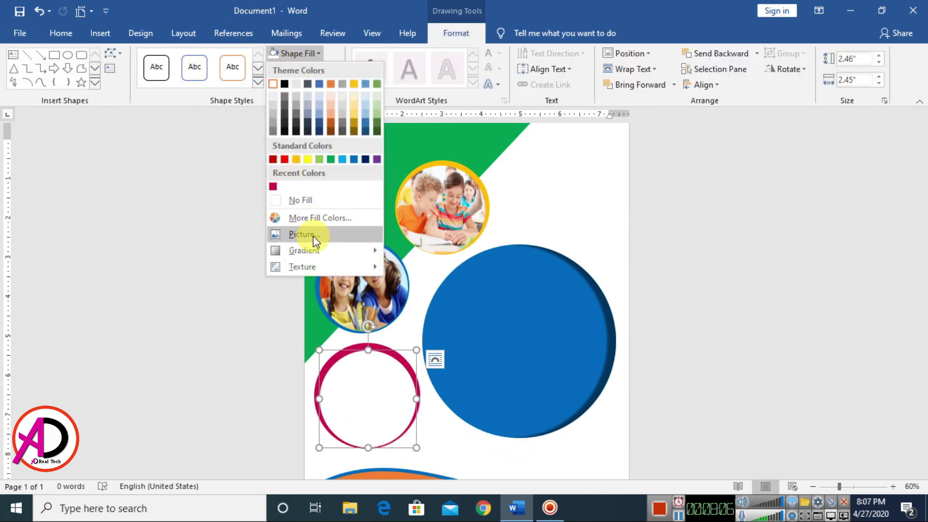
left_click(306, 234)
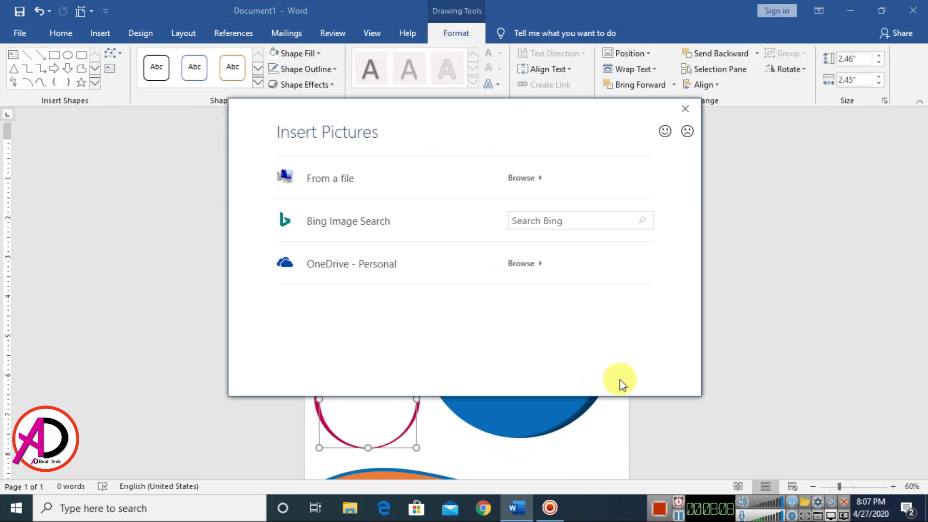
left_click(381, 187)
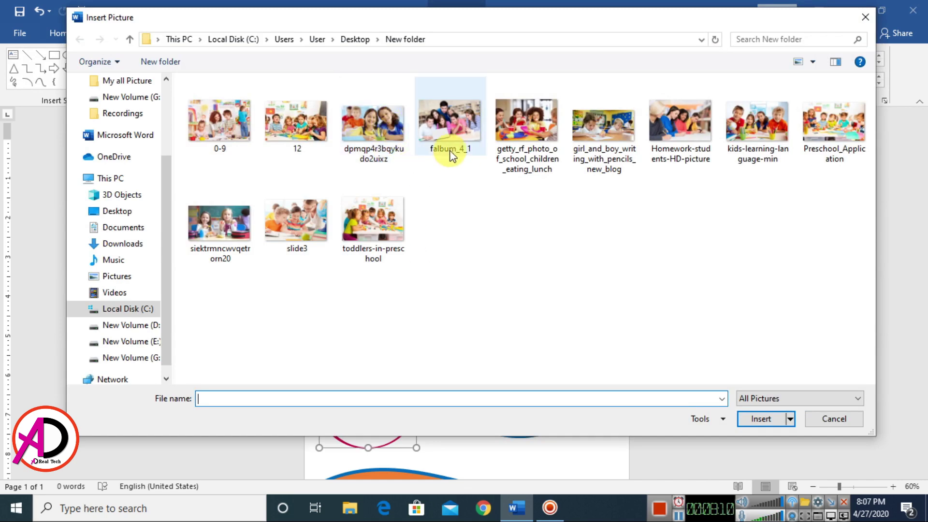
left_click(532, 127)
left_click(746, 420)
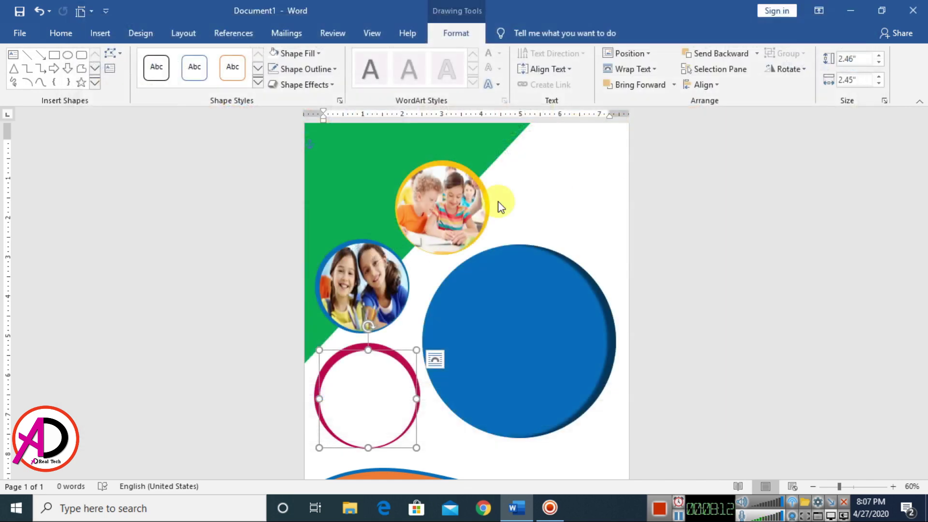
Crop the crimson-ringed picture by widening it rightward, stretching it slightly in height and shifting it left so two eating girls fill the circle.
scroll(498, 295, "up", 5)
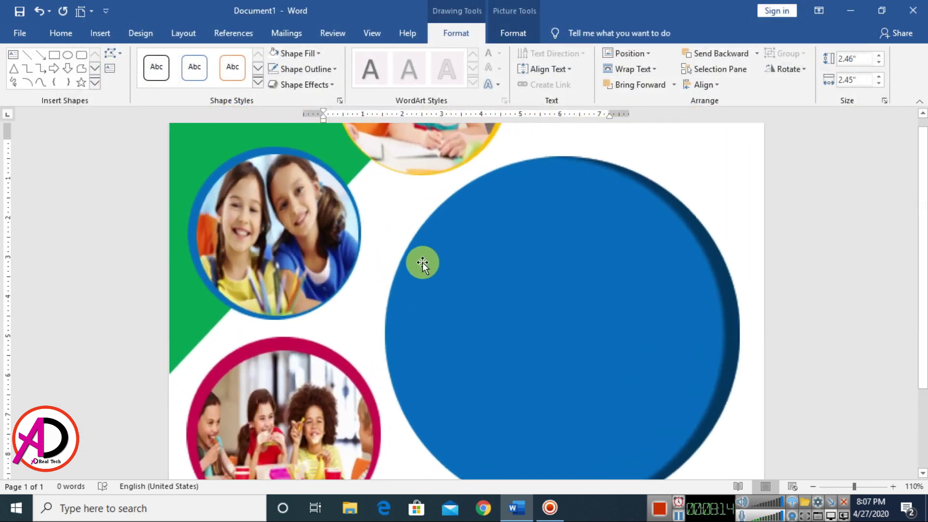
scroll(260, 260, "down", 4)
left_click(514, 33)
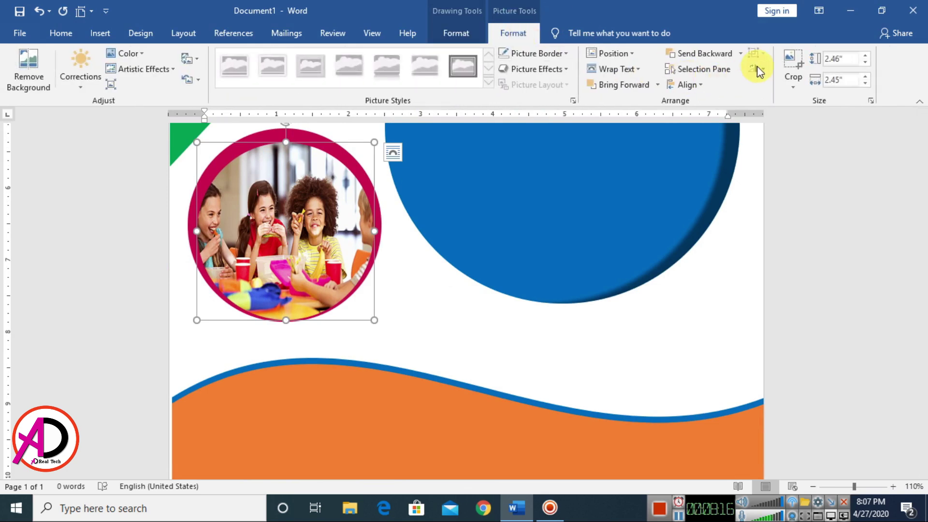
left_click(794, 60)
left_click_drag(377, 230, 430, 232)
left_click_drag(311, 217, 288, 217)
left_click_drag(294, 140, 295, 135)
left_click_drag(298, 320, 300, 327)
left_click_drag(416, 227, 428, 230)
left_click(470, 307)
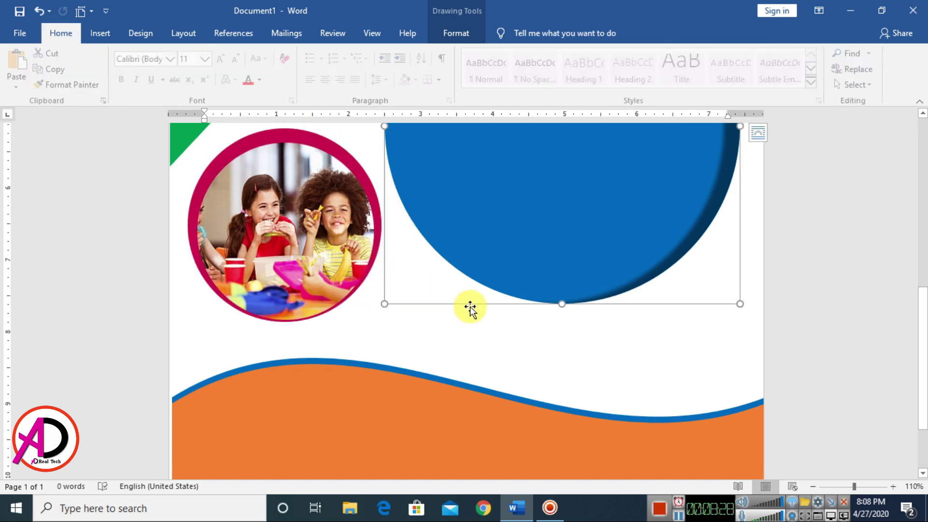
scroll(470, 307, "down", 5)
left_click(698, 302)
scroll(698, 302, "down", 1)
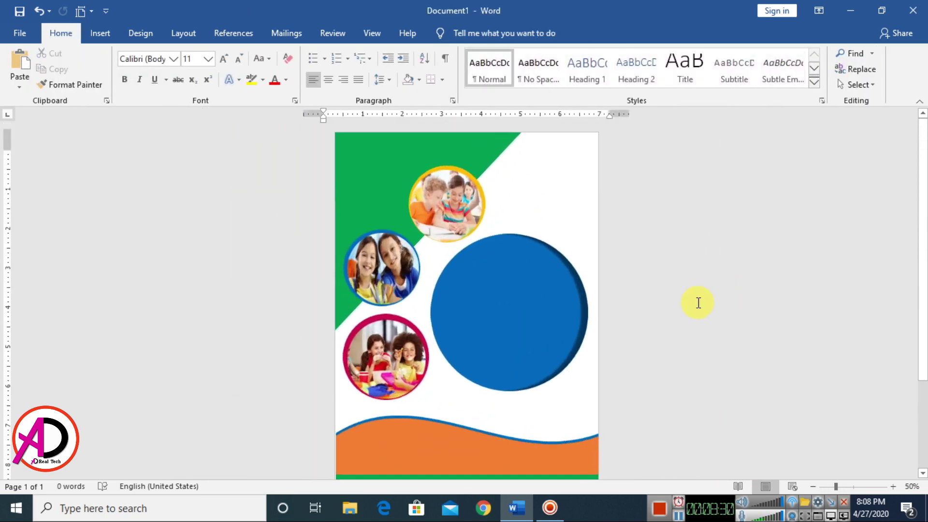
Draw a circle about 1.42 inches across, overlapping the upper-right edge of the large blue circle.
scroll(665, 315, "up", 1)
scroll(666, 315, "down", 1)
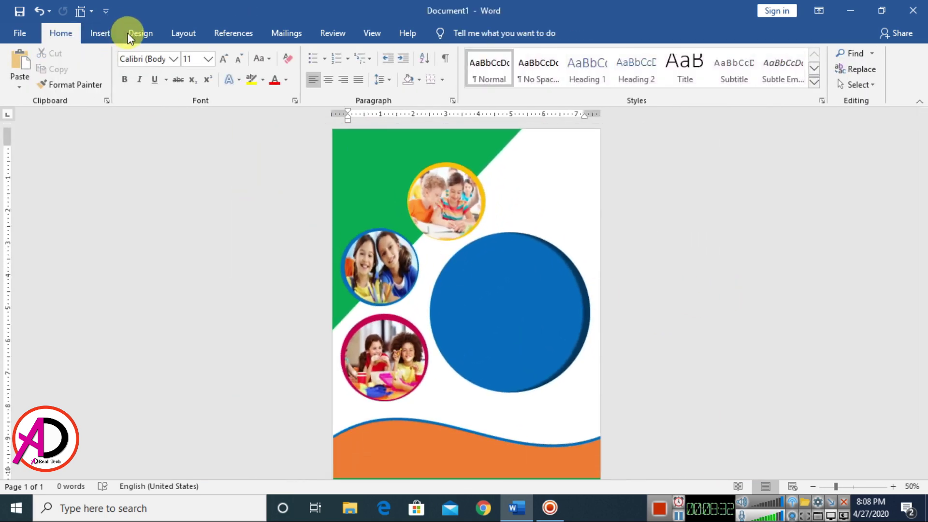
left_click(103, 34)
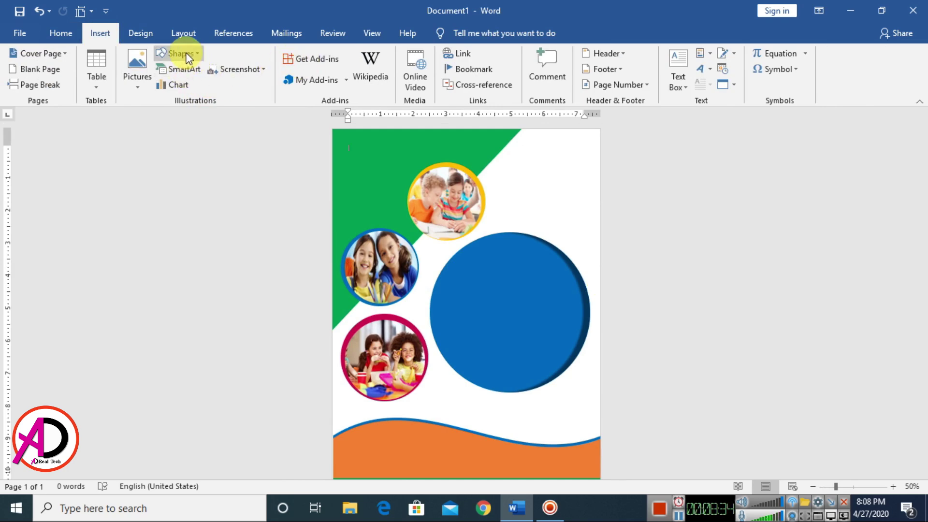
left_click(179, 53)
left_click(216, 84)
left_click_drag(509, 220, 557, 265)
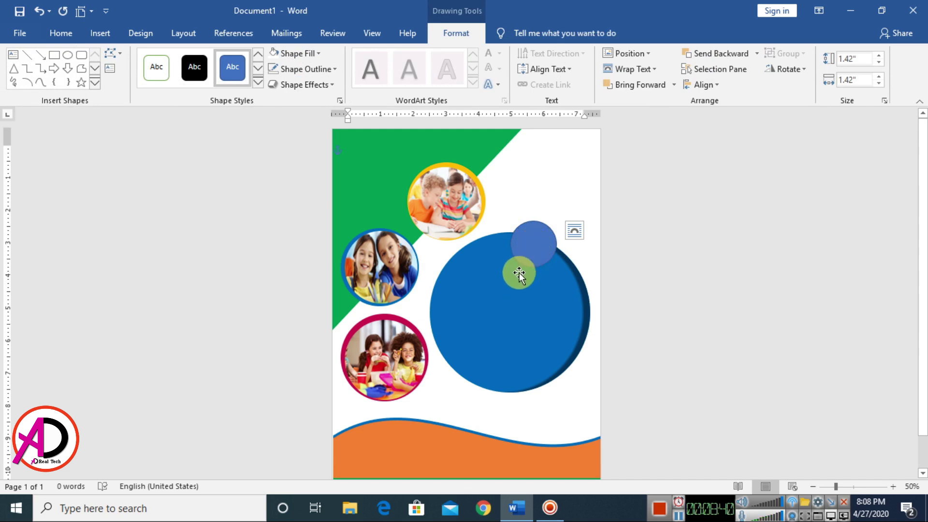
Fill the new small circle with standard Blue and remove its outline.
left_click(316, 53)
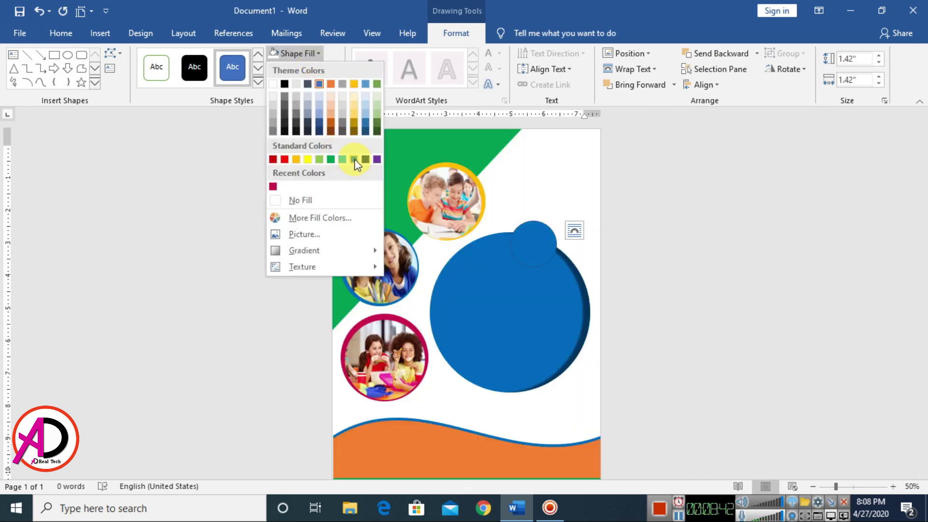
left_click(356, 158)
left_click(305, 68)
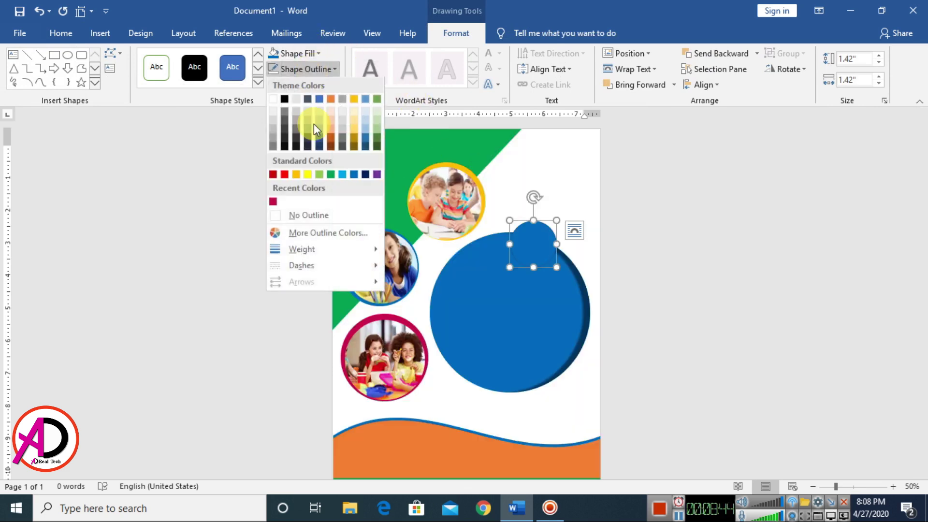
left_click(310, 215)
Duplicate the small blue circle twice and arrange the three as overlapping cloud-like bumps along the large circle's upper-right edge.
left_click_drag(495, 248, 546, 230)
left_click_drag(568, 260, 585, 250)
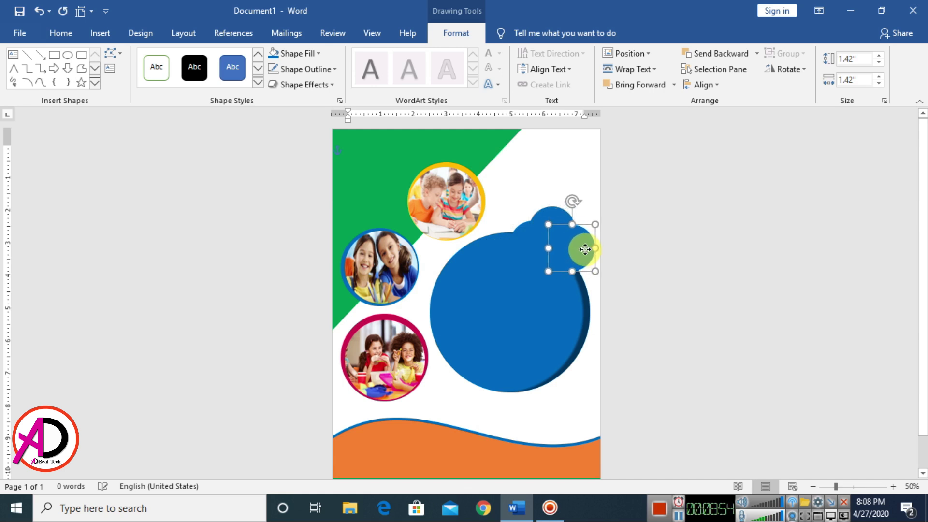
left_click(542, 237)
left_click_drag(525, 234, 582, 245)
left_click(651, 269)
scroll(654, 284, "down", 1)
scroll(576, 270, "up", 1)
scroll(577, 270, "up", 2)
scroll(589, 293, "down", 3)
scroll(589, 292, "up", 2)
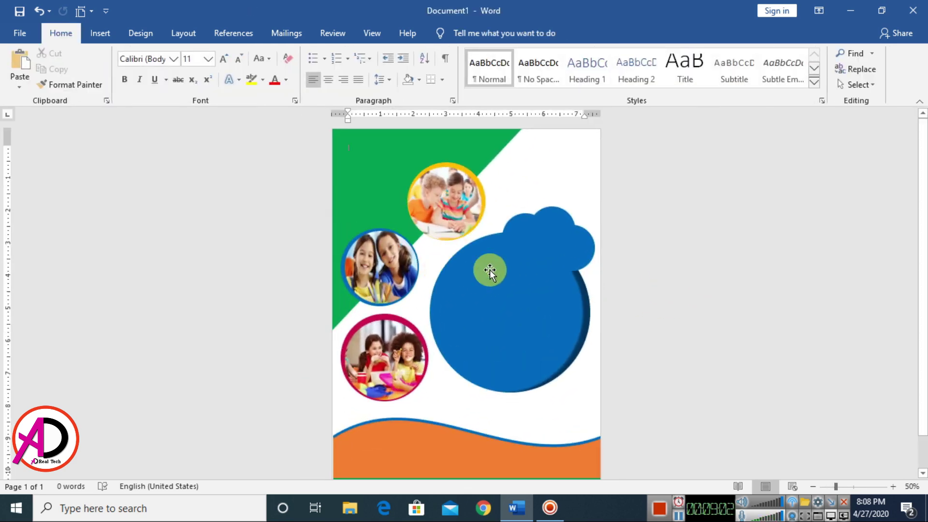
Insert a plain black WordArt text box over the green corner and clear its text formatting.
scroll(584, 259, "up", 2)
left_click(100, 32)
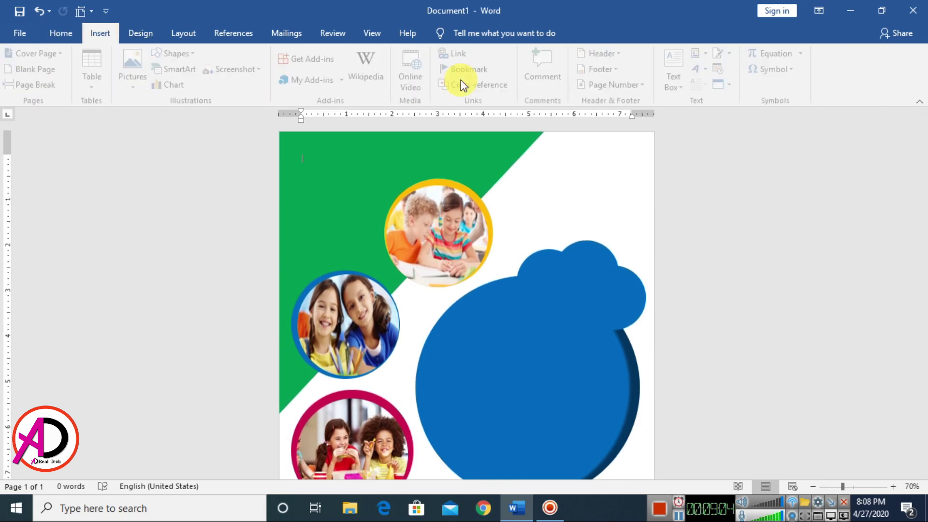
left_click(709, 71)
left_click(715, 98)
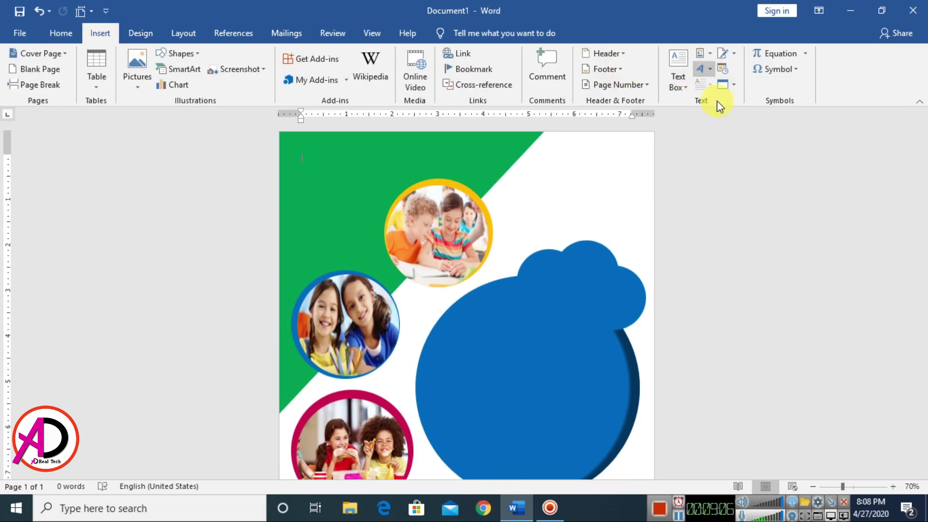
left_click(73, 33)
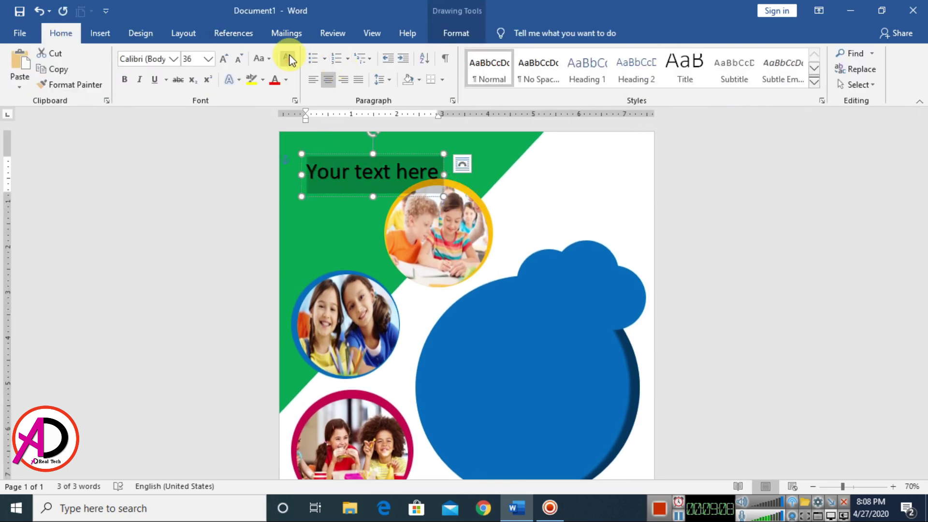
left_click(290, 59)
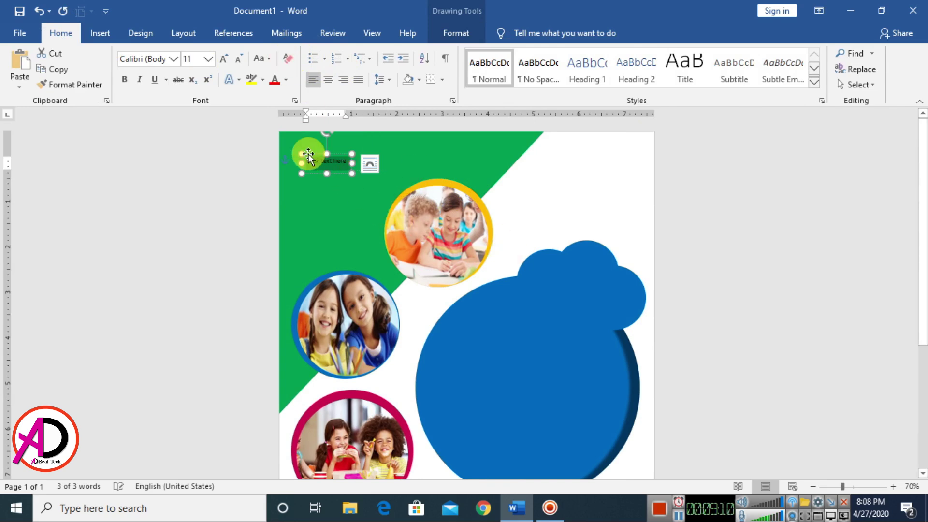
Remove the space after the paragraph in the WordArt placeholder text.
scroll(413, 212, "up", 5)
left_click(250, 169)
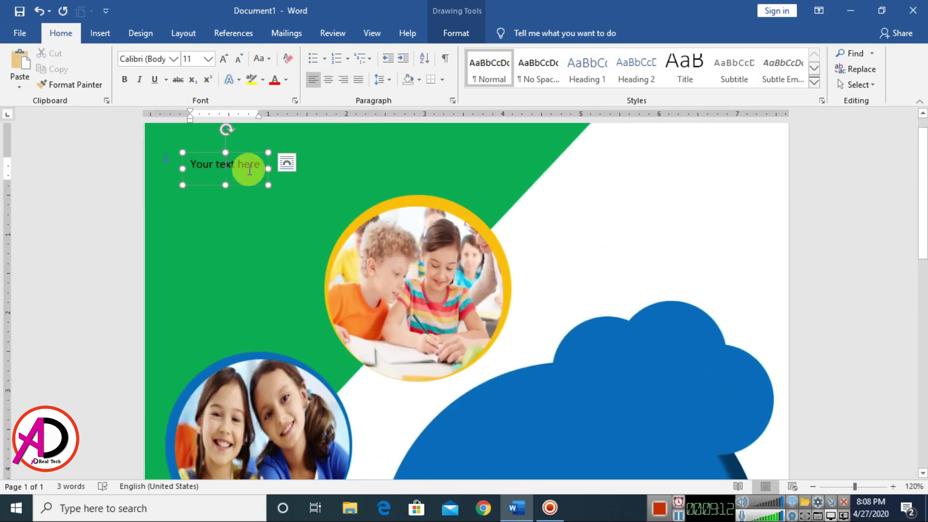
left_click_drag(260, 167, 183, 163)
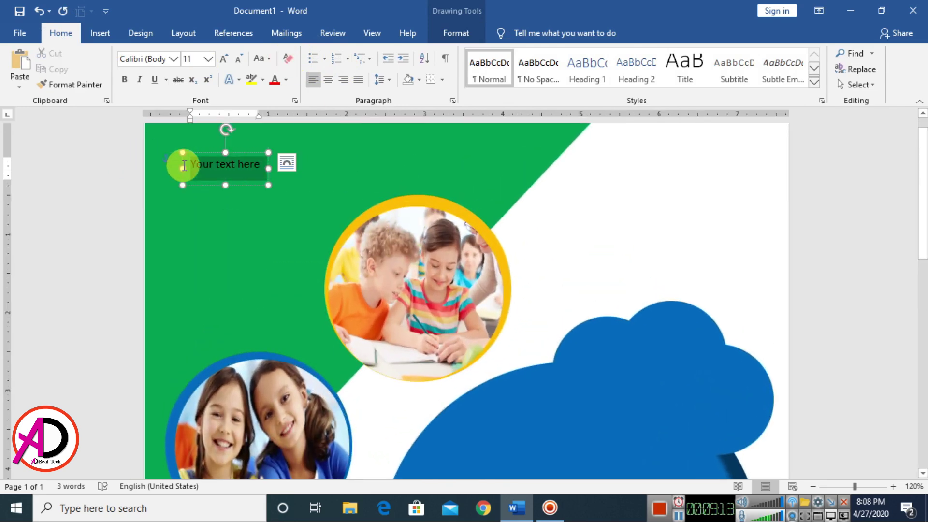
left_click(385, 82)
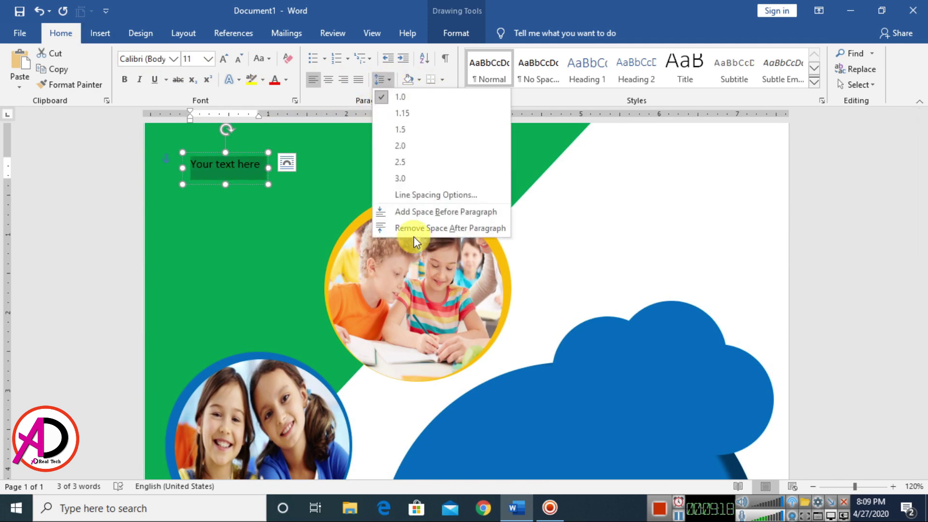
left_click(435, 225)
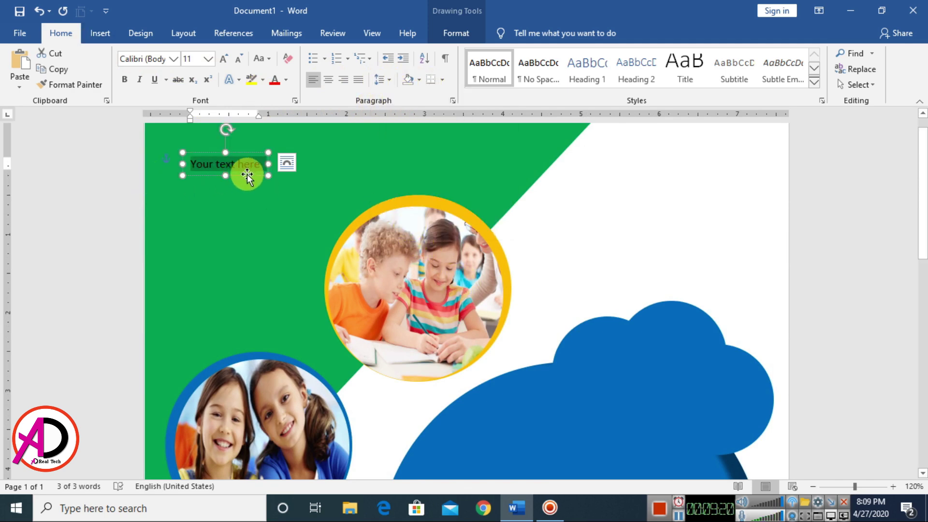
Replace the WordArt placeholder text with COMPANY NAME HERE.
key("Delete")
type("compa")
key("BackSpace")
key("BackSpace")
key("BackSpace")
key("BackSpace")
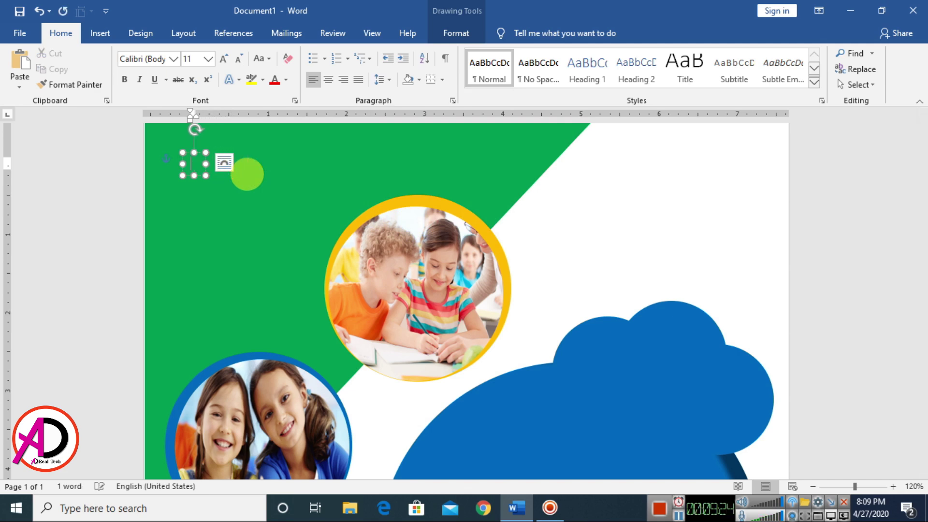
type("COMPANY")
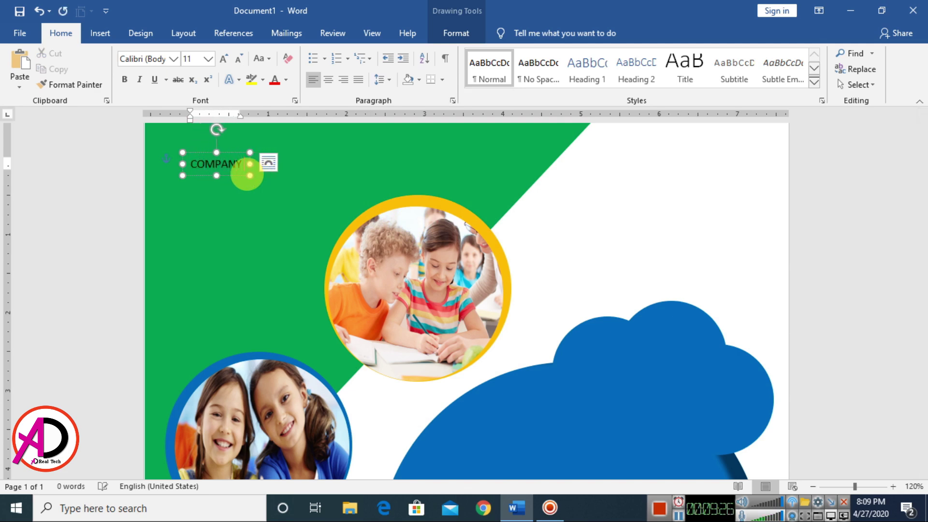
type(" NAME HERE")
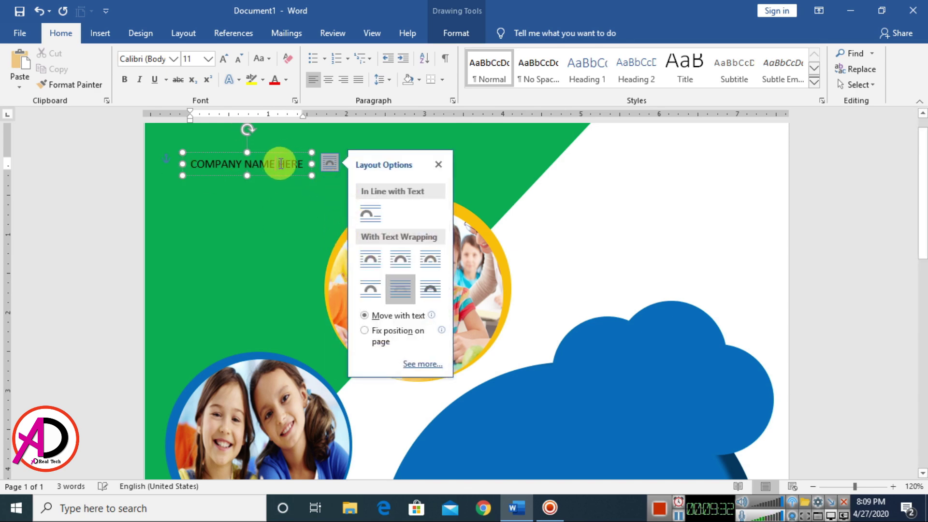
Narrow the text box so COMPANY NAME HERE wraps onto two lines, and enlarge the text to 20 pt.
left_click_drag(312, 164, 179, 157)
left_click(411, 165)
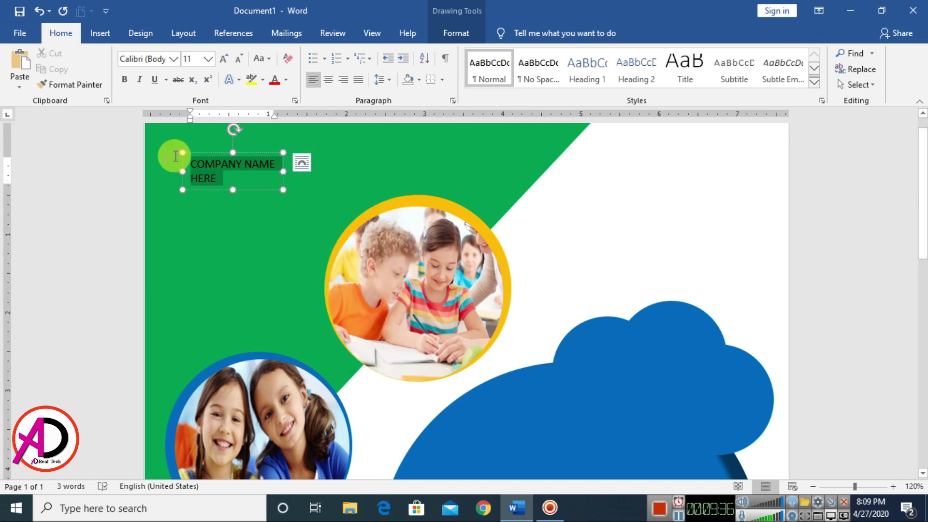
left_click(223, 60)
left_click(223, 60)
left_click(223, 59)
left_click(223, 59)
left_click(223, 60)
Move the company name box into the page's upper-left corner and make its text bold and white.
left_click_drag(288, 153, 253, 132)
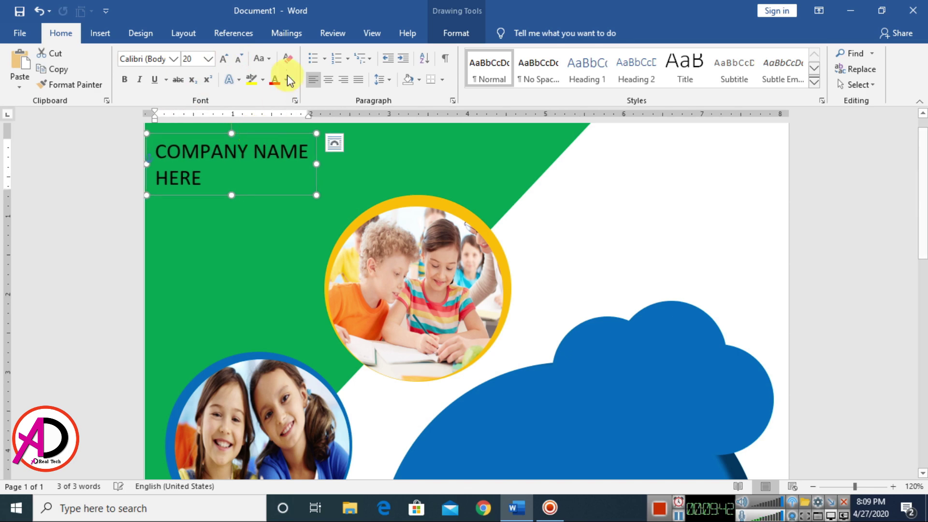
left_click(124, 78)
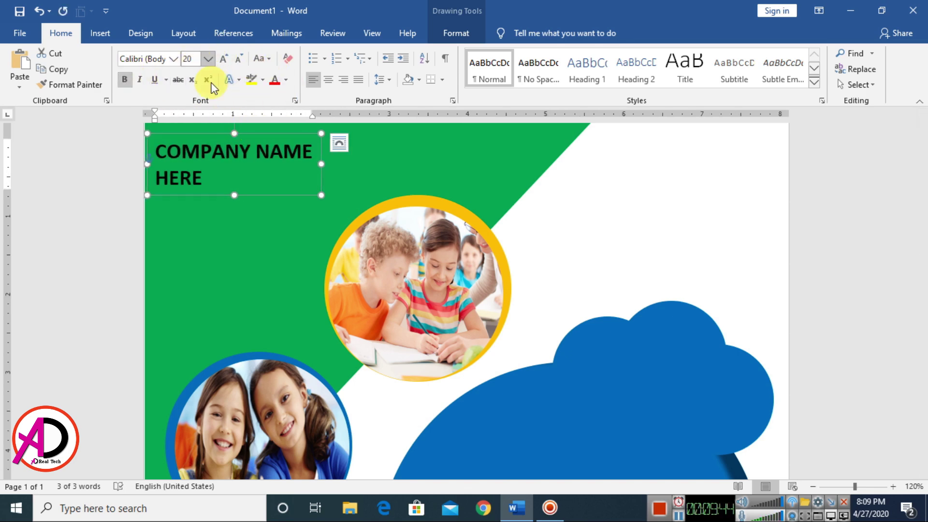
left_click(287, 81)
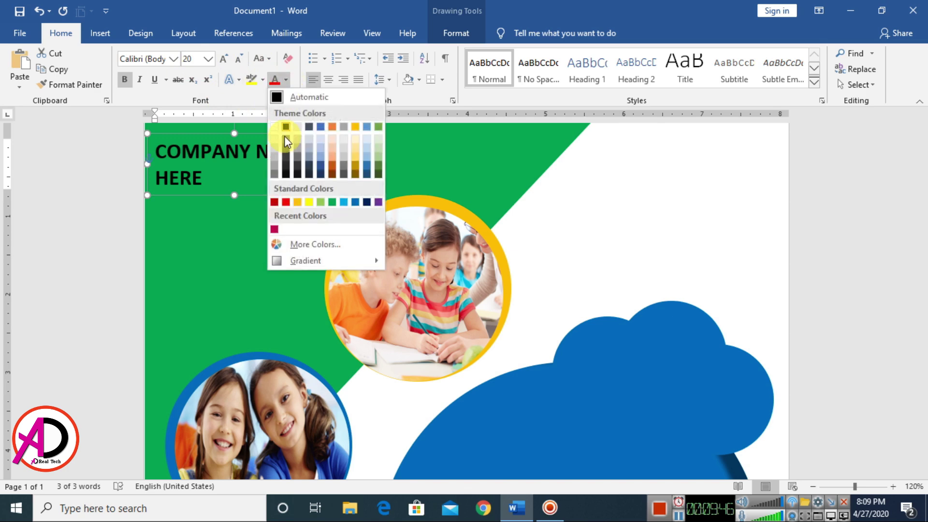
left_click(275, 124)
left_click(578, 225)
scroll(463, 269, "down", 6)
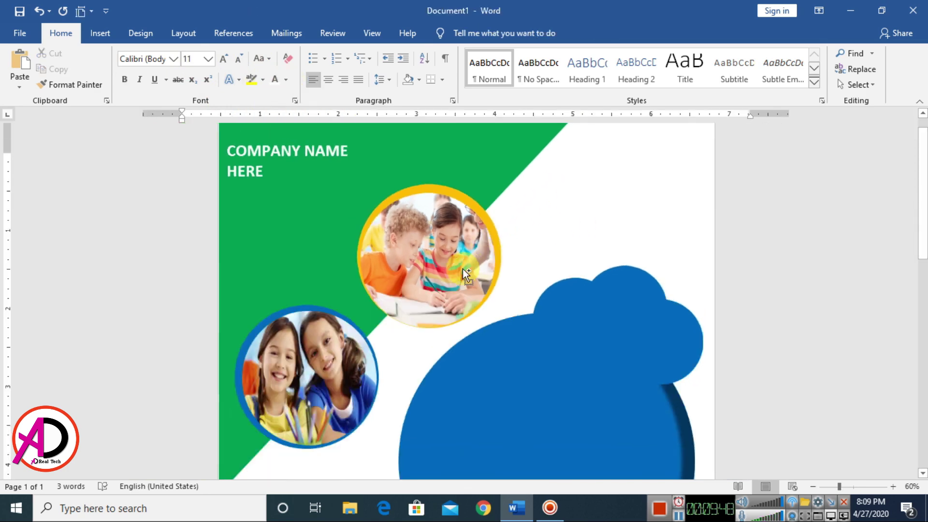
Enlarge the COMPANY NAME HERE text by two font size increments.
scroll(352, 252, "up", 5)
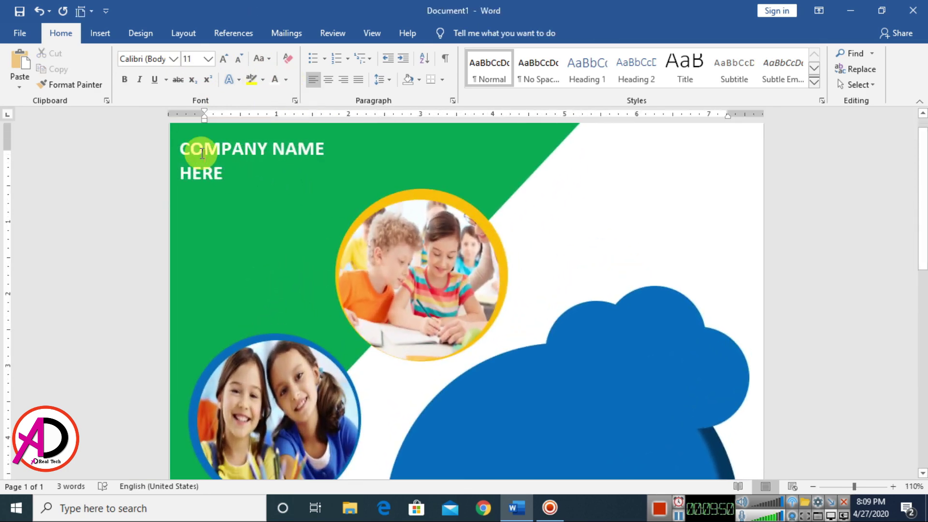
triple_click(194, 147)
left_click(225, 59)
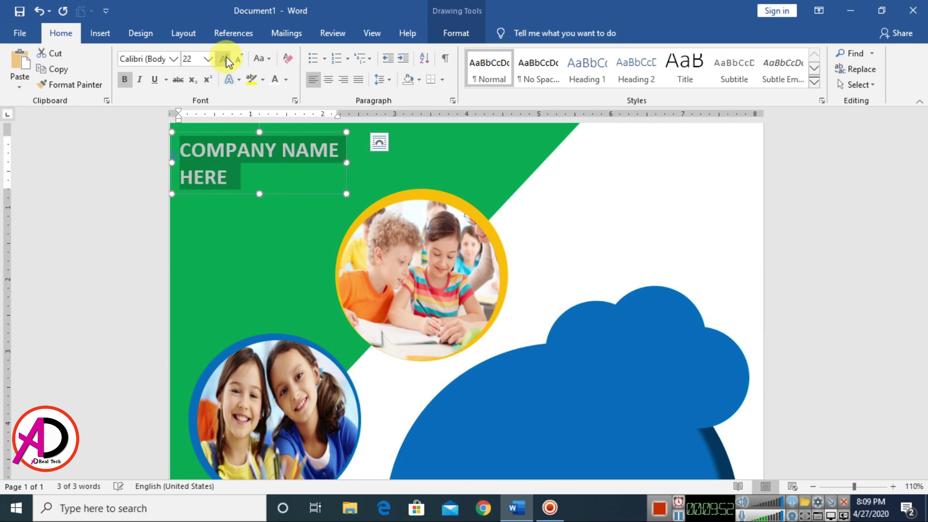
left_click(225, 59)
left_click(694, 238)
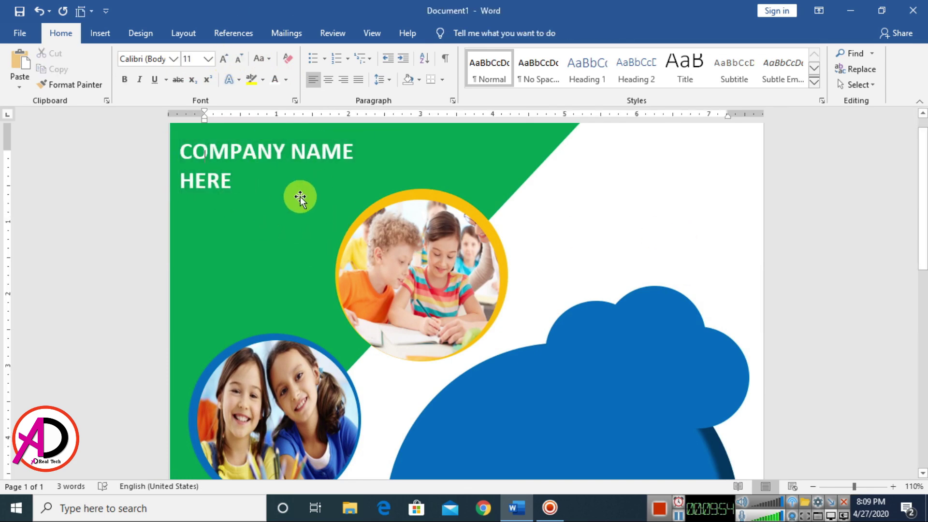
Draw a pie shape about 0.75 inch wide and place it beside the word HERE, shrunk to about 0.48 by 0.43 inch.
left_click(99, 35)
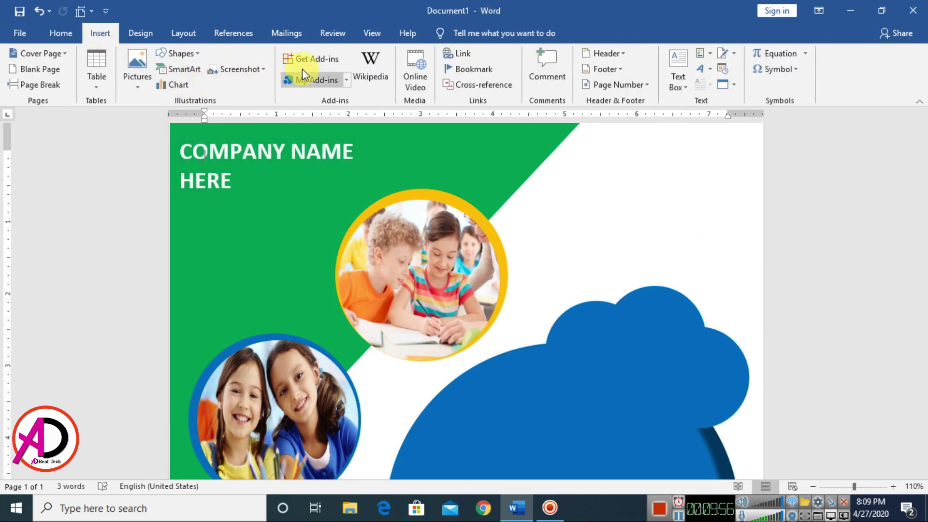
left_click(183, 54)
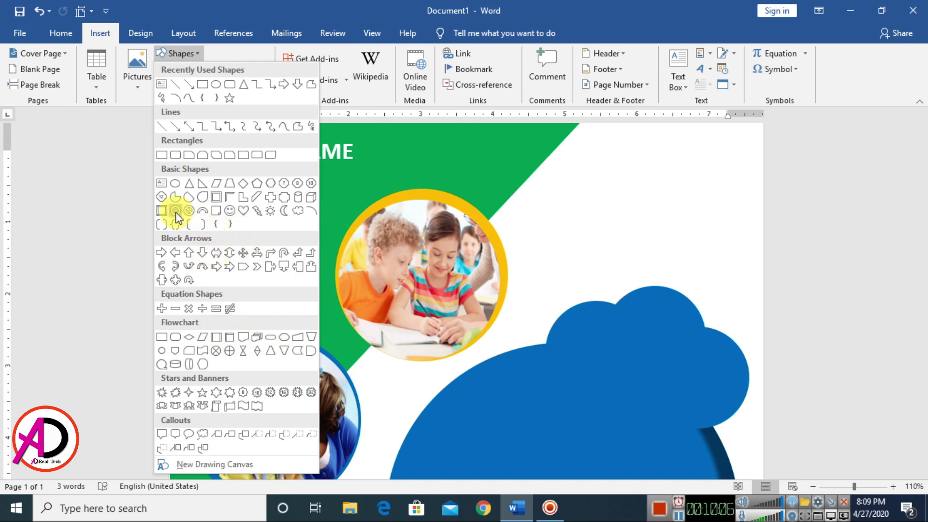
left_click(175, 198)
left_click_drag(554, 199, 609, 253)
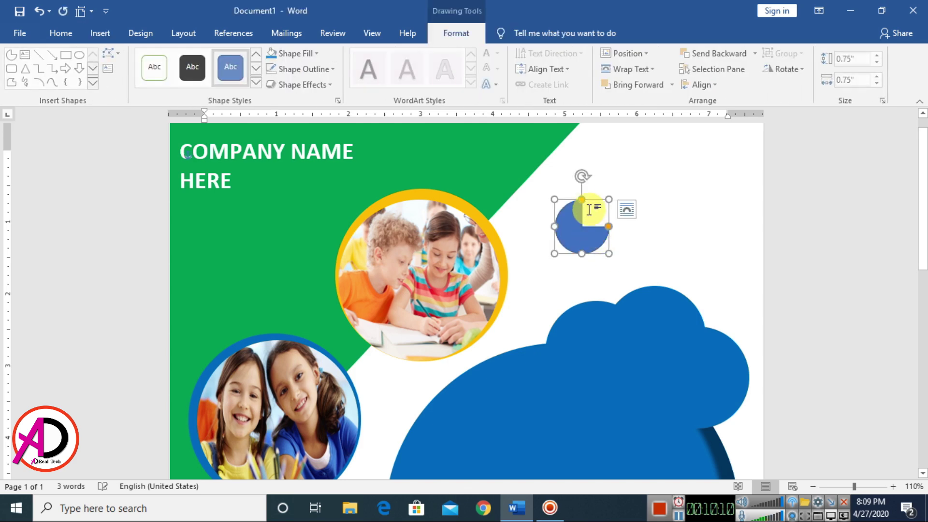
left_click_drag(583, 205, 266, 188)
left_click_drag(292, 220, 270, 196)
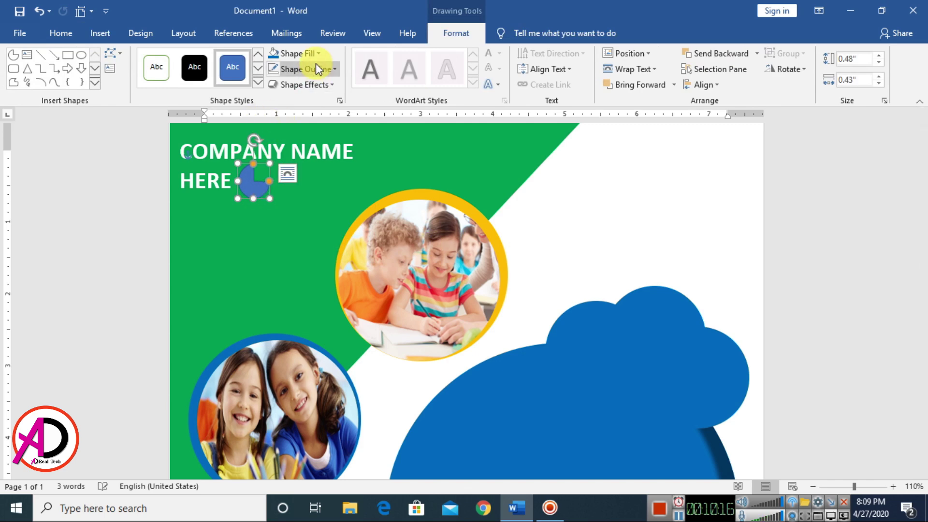
Fill the pie shape with white and enlarge it to about 0.58 by 0.59 inch.
left_click(318, 53)
left_click(274, 83)
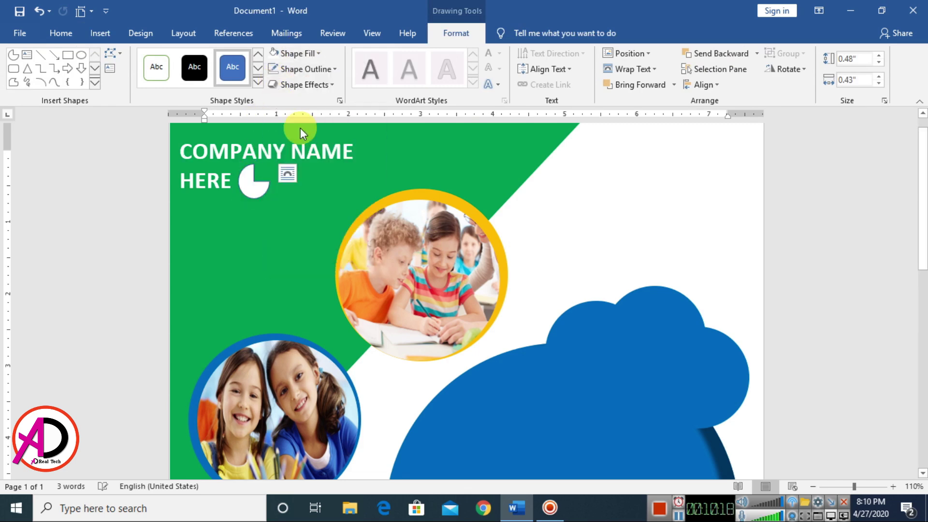
left_click_drag(271, 197, 278, 198)
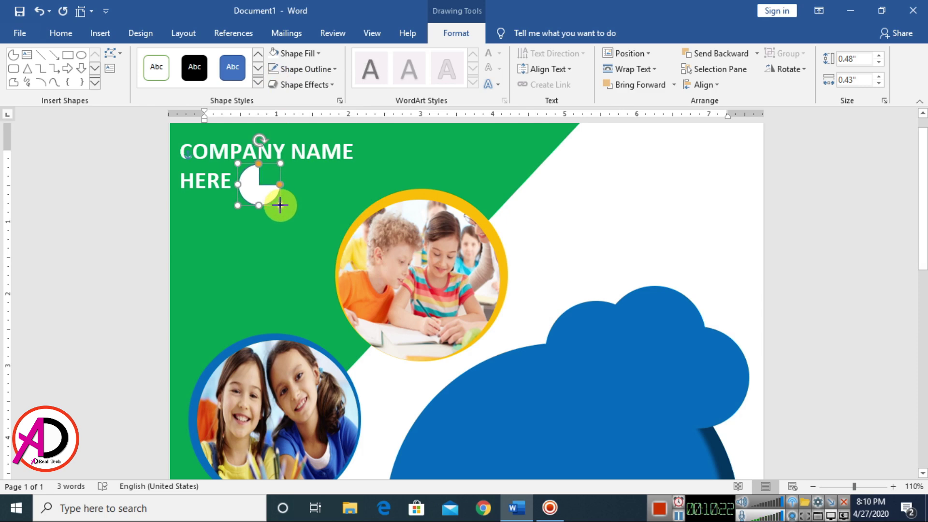
left_click_drag(280, 205, 292, 206)
Remove the pie shape's dark outline and shrink it slightly beside the word HERE.
left_click(291, 65)
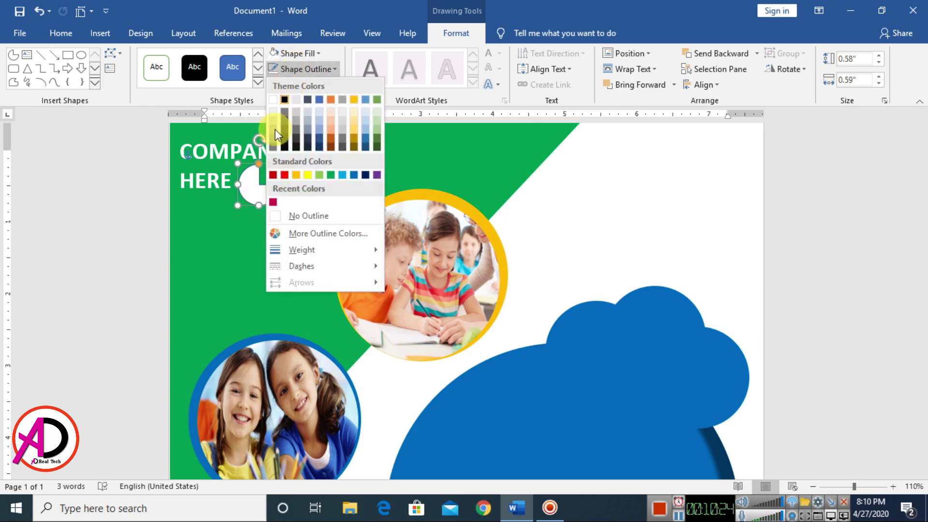
left_click(288, 204)
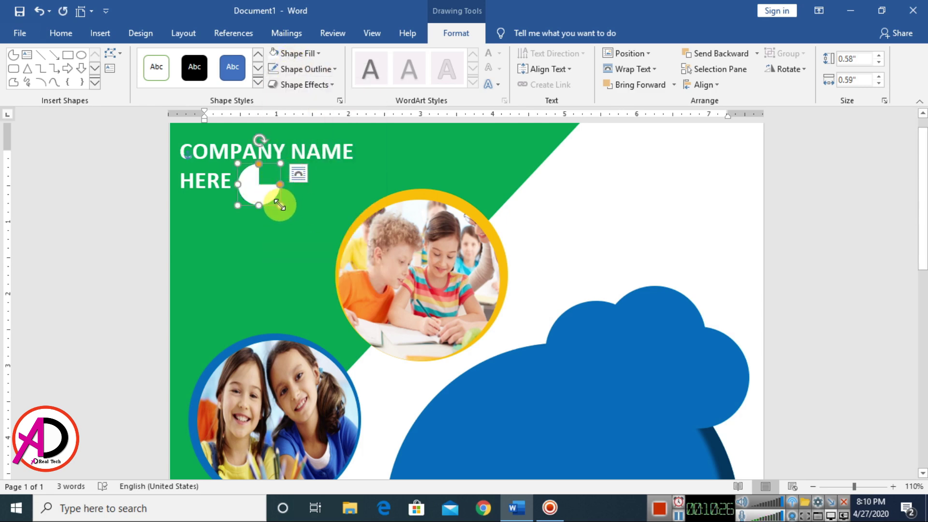
left_click_drag(276, 205, 263, 194)
left_click(535, 277)
scroll(549, 348, "down", 7)
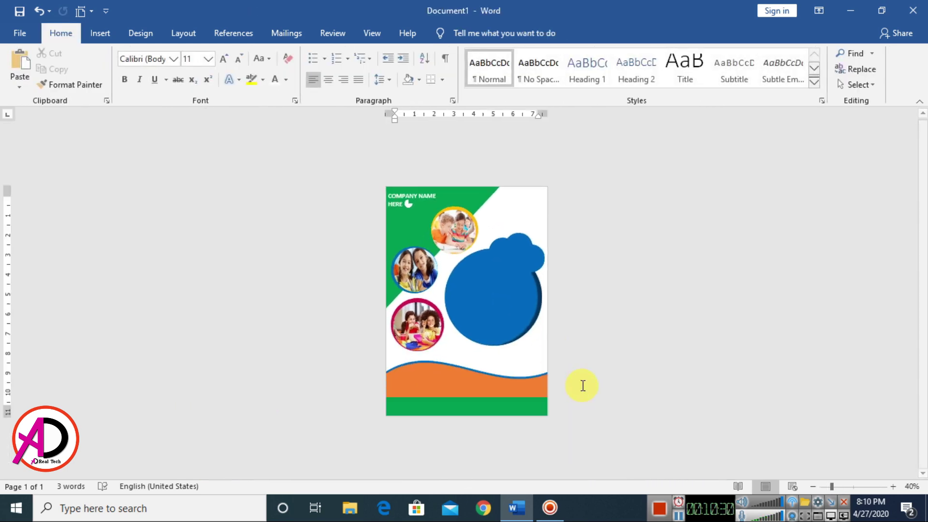
Draw an ellipse about 1.42 by 0.71 inches overlapping the upper-right edge of the yellow-ringed photo.
scroll(582, 385, "up", 5)
scroll(582, 384, "down", 4)
scroll(582, 385, "up", 4)
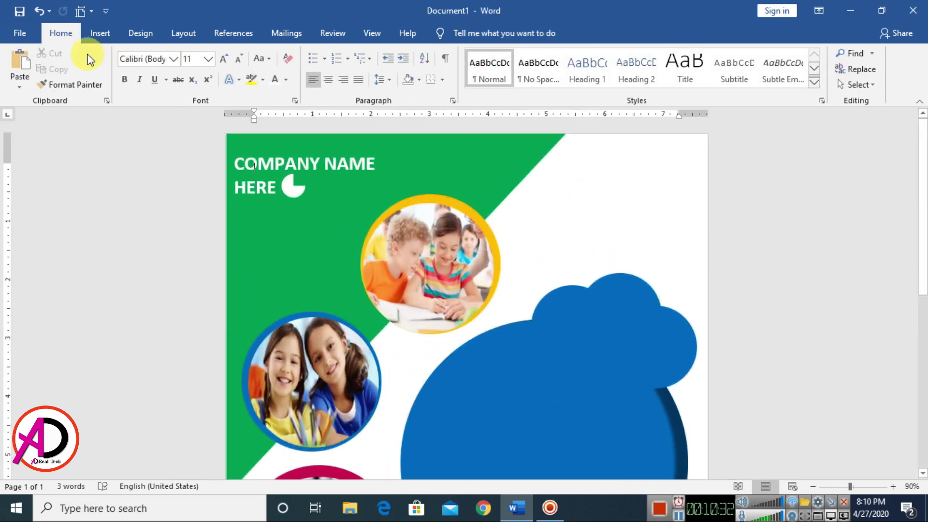
left_click(96, 34)
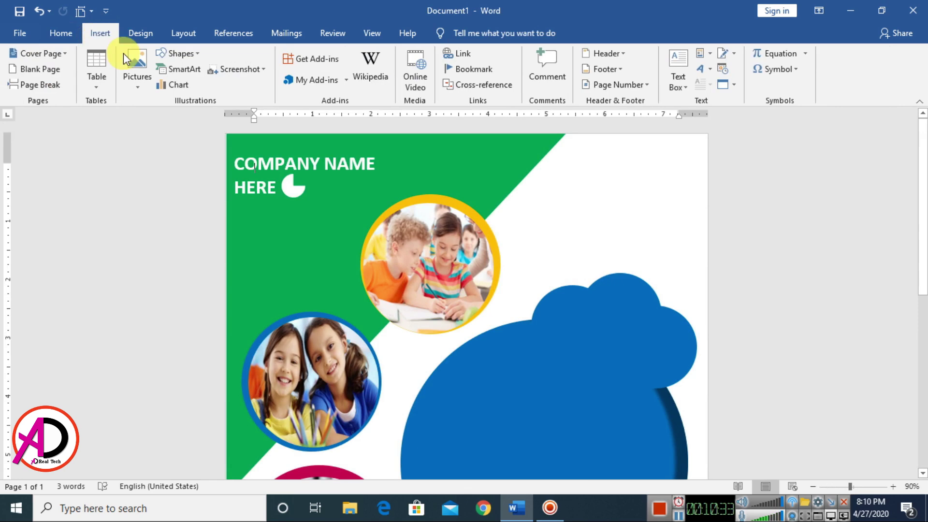
left_click(188, 55)
left_click(230, 84)
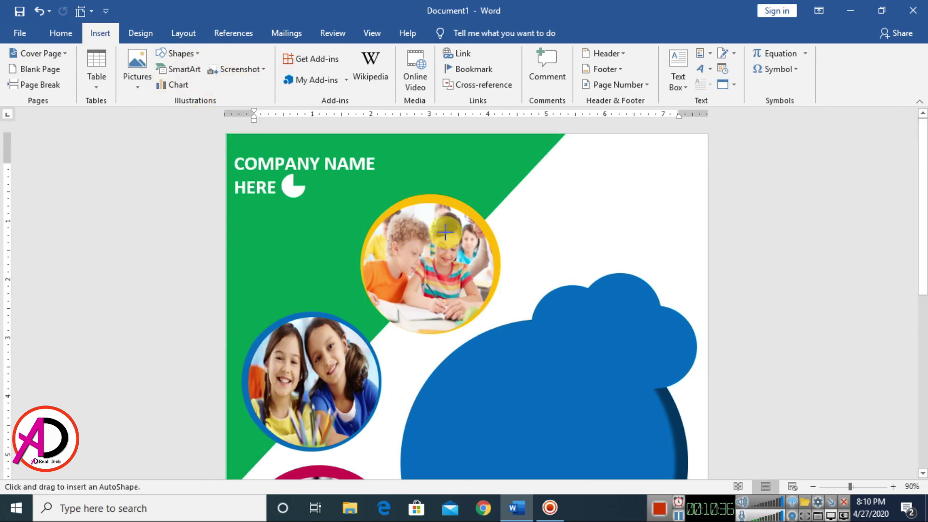
mouse_move(456, 196)
left_mouse_down()
mouse_move(538, 236)
mouse_move(506, 210)
left_mouse_up()
Fill the new ellipse with the standard orange and remove its outline.
left_click(292, 53)
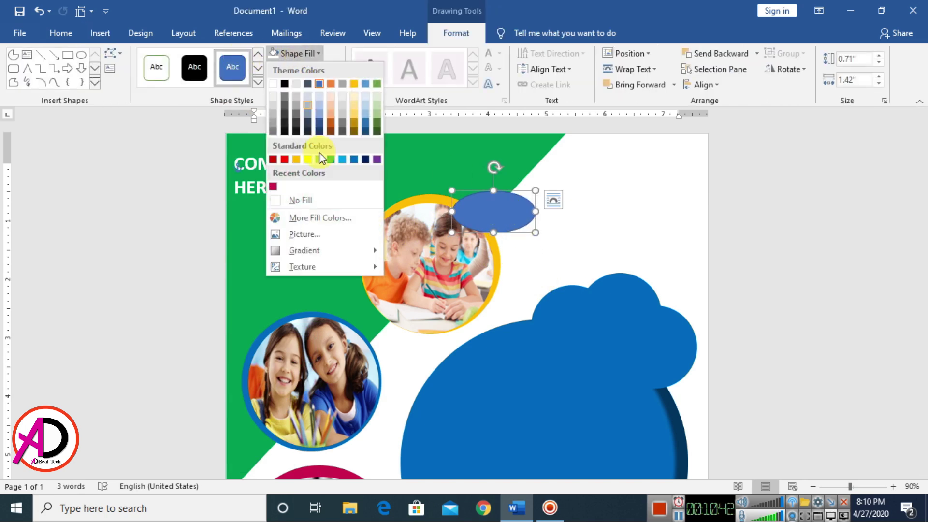
left_click(298, 159)
left_click(303, 69)
left_click(318, 216)
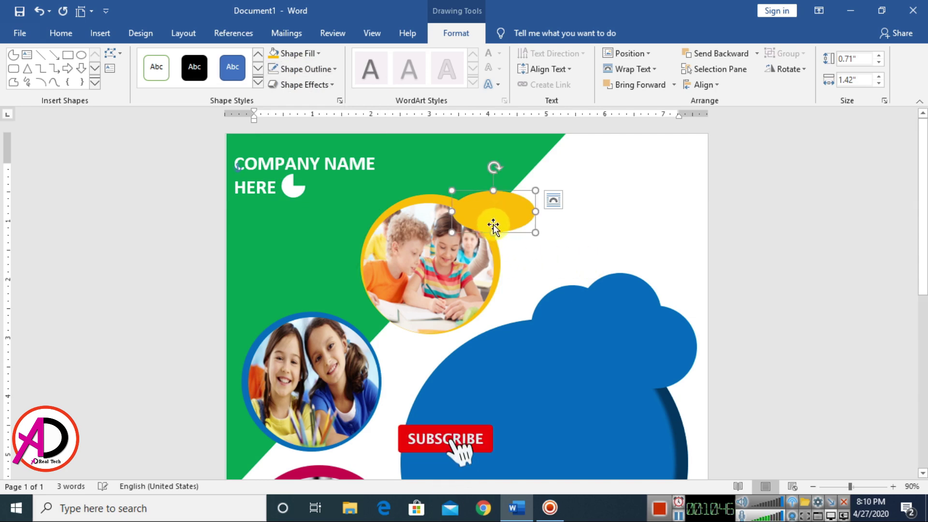
Duplicate the orange ellipse onto the upper-left edge of the blue-ringed photo and fill the copy with standard blue.
left_click_drag(498, 215, 278, 308)
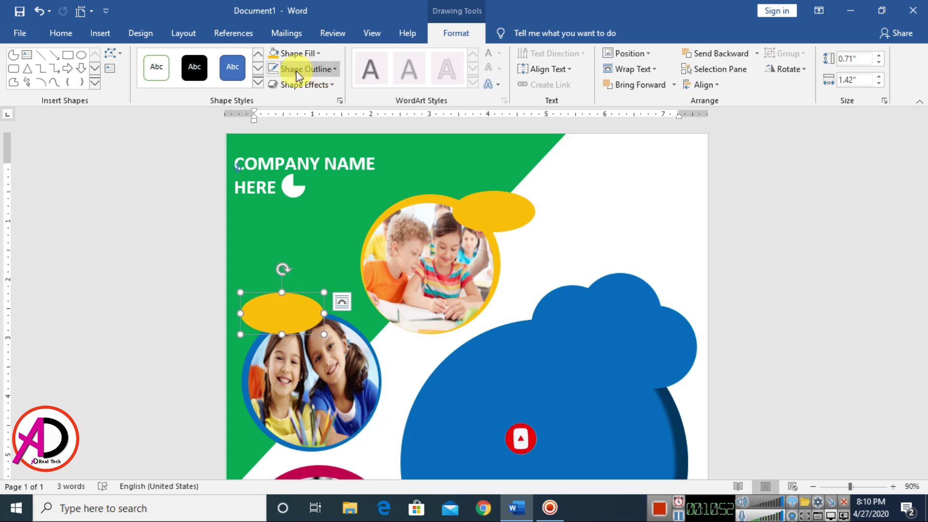
left_click(302, 53)
left_click(354, 158)
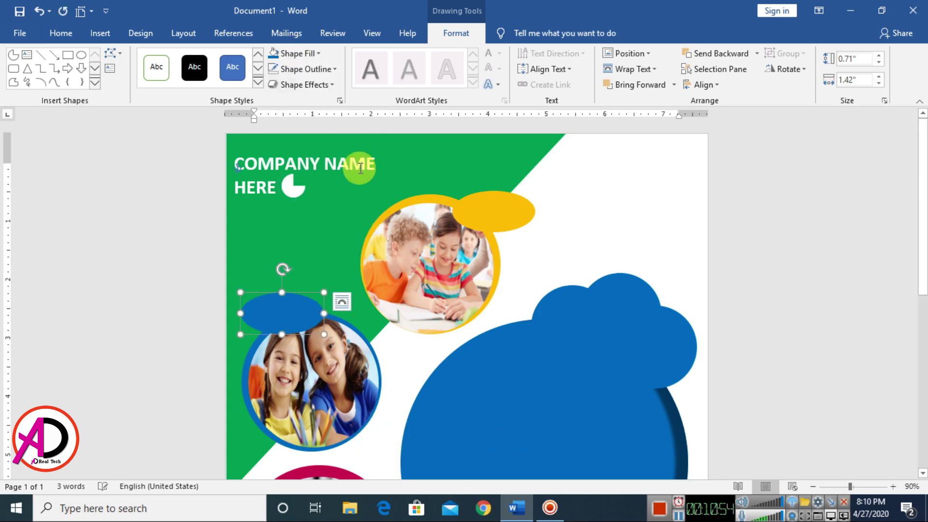
Duplicate the blue ellipse onto the lower-left edge of the magenta-ringed photo and open the copy's fill colours.
scroll(293, 222, "down", 3)
left_click_drag(286, 218, 331, 421)
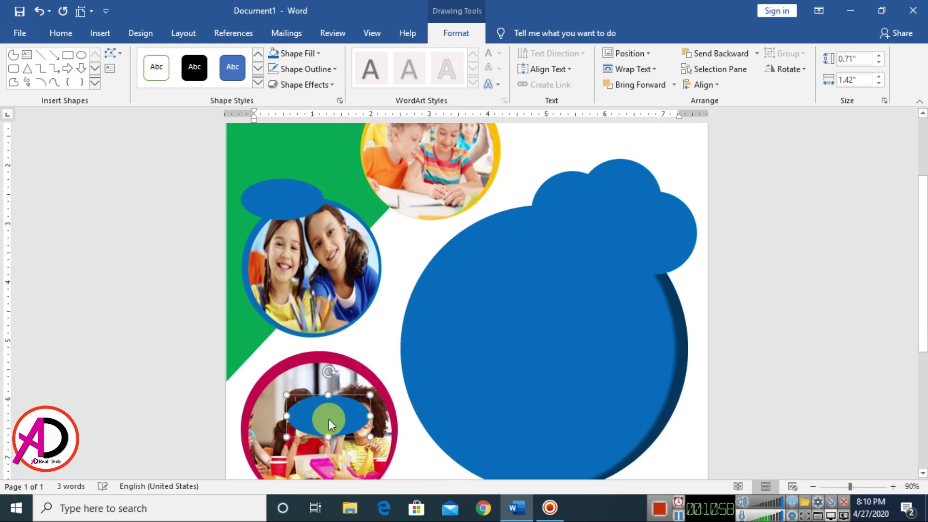
scroll(328, 419, "down", 4)
left_click_drag(319, 269, 274, 353)
left_click(297, 53)
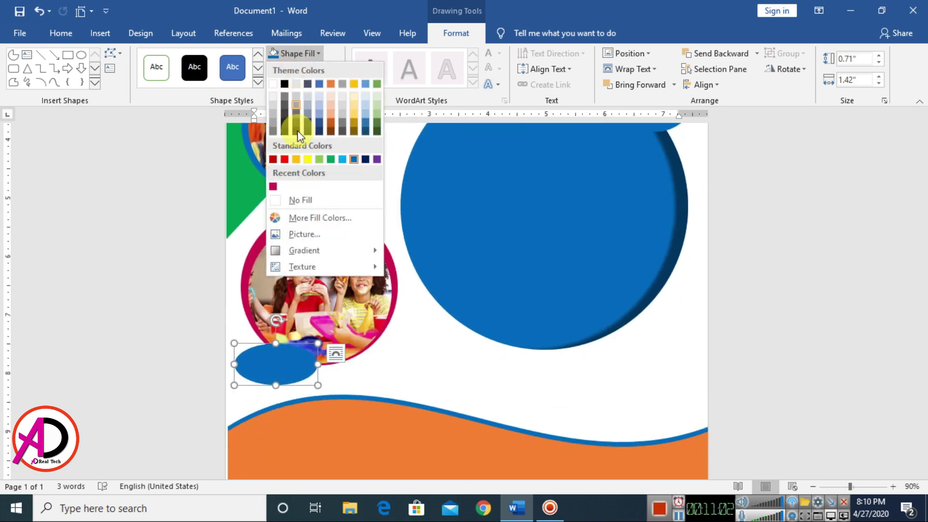
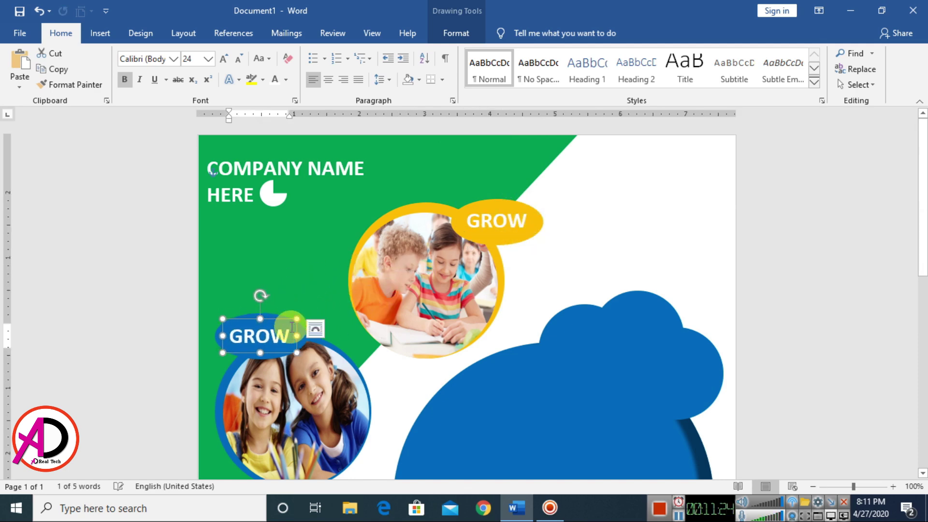
Replace the GROW text on the blue ellipse with ENGAGE and centre its text box on the ellipse.
left_click(278, 345)
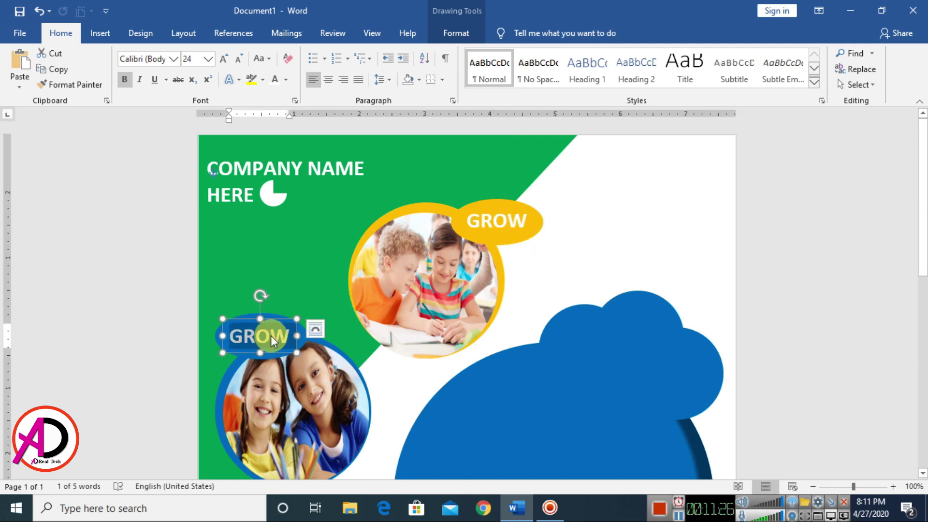
type("EN")
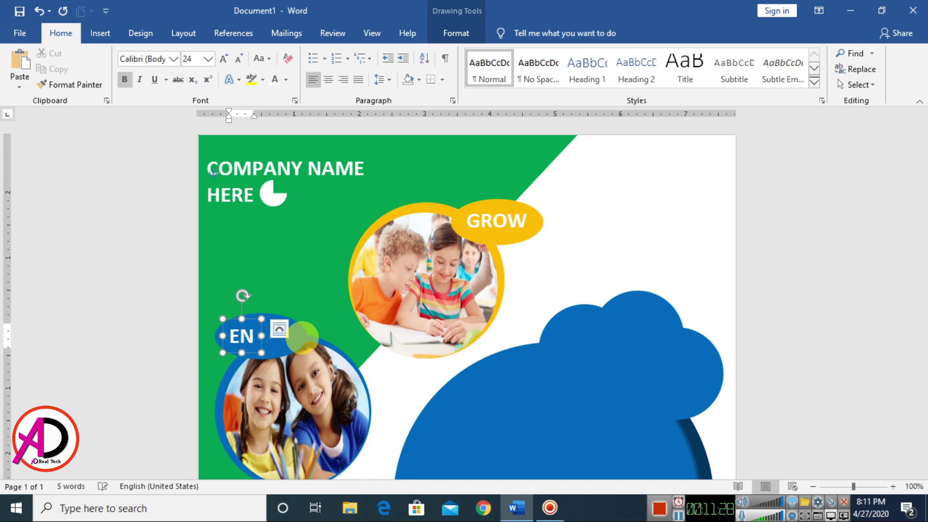
type("GAGE")
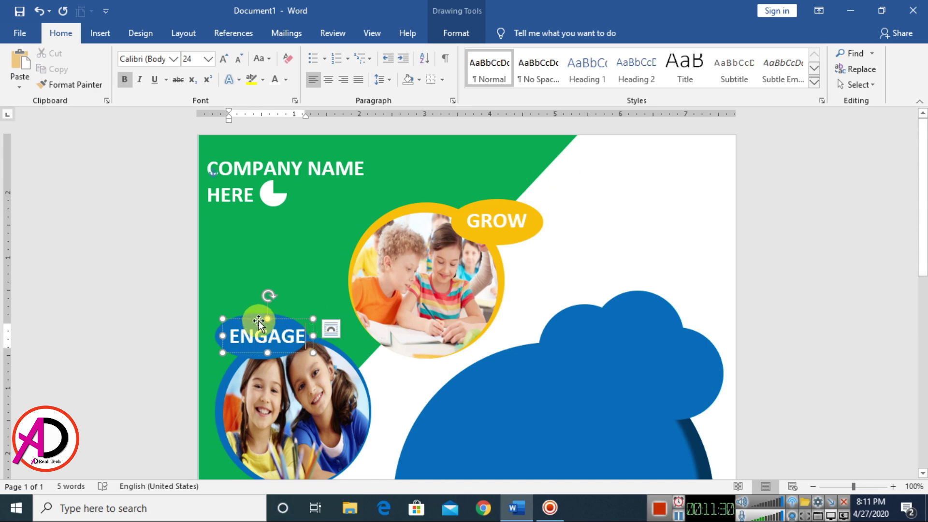
left_click(293, 317)
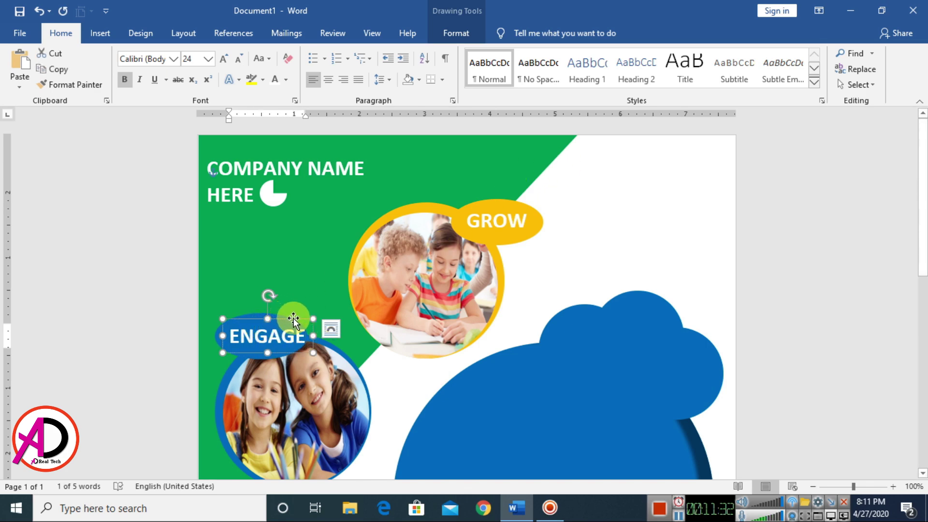
Copy the ENGAGE text box and place the copy on the magenta ellipse below the third photo.
key("ctrl+c")
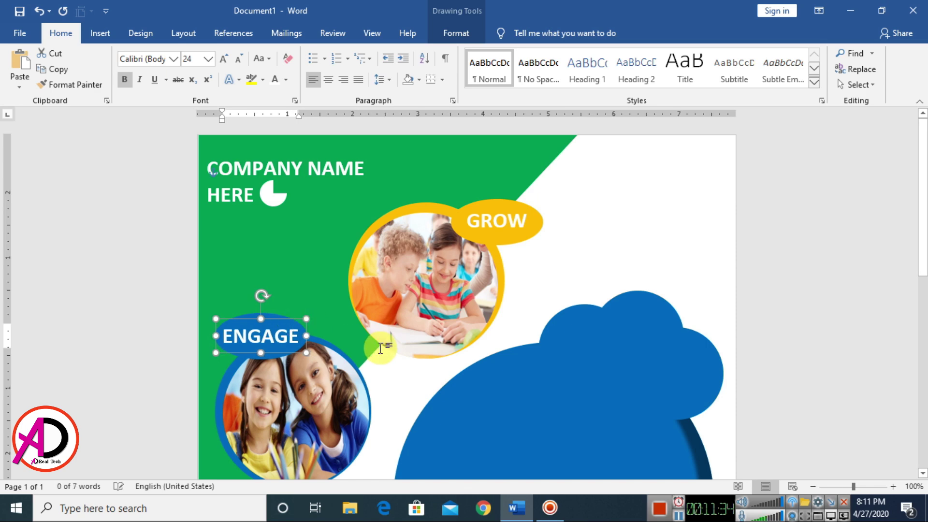
scroll(377, 348, "down", 3)
key("ctrl+v")
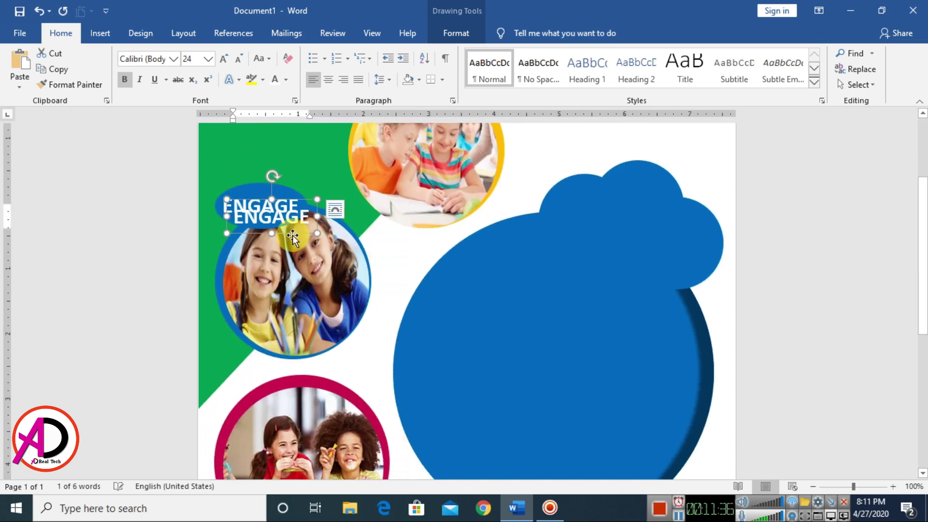
left_click_drag(292, 235, 281, 435)
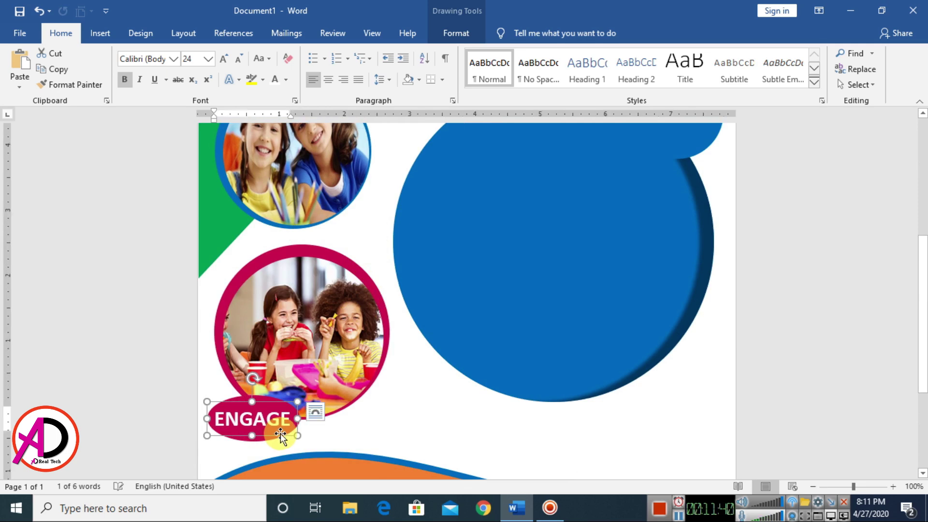
Replace the text on the magenta ellipse with LEARN and deselect the text box.
left_click(283, 410)
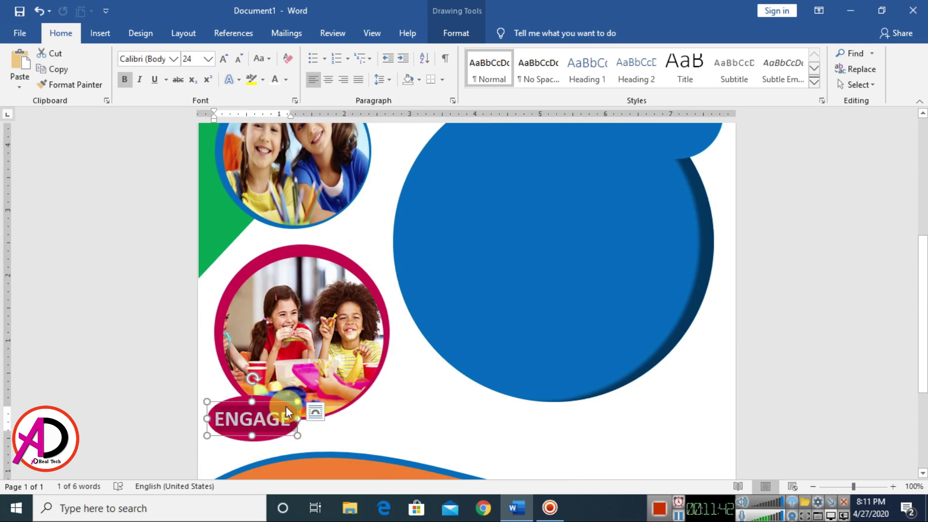
key("ctrl+z")
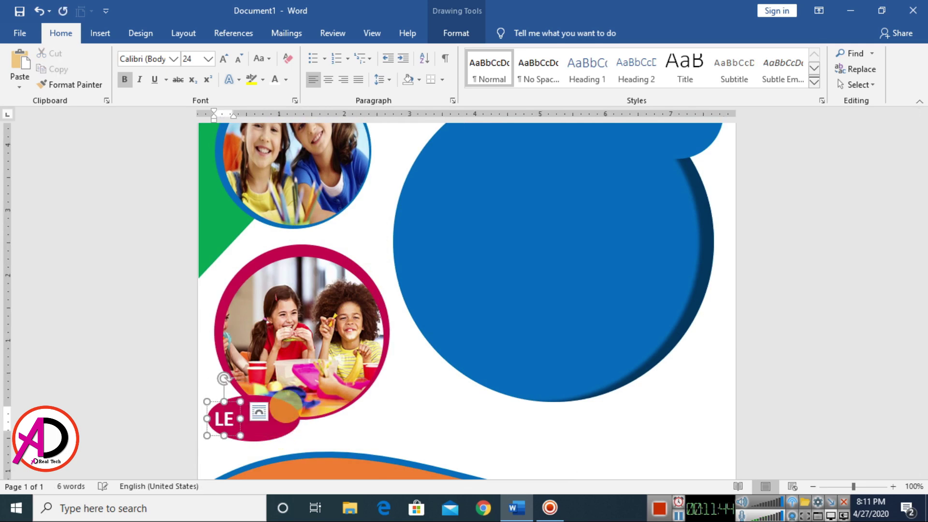
type("ARN")
left_click(265, 415)
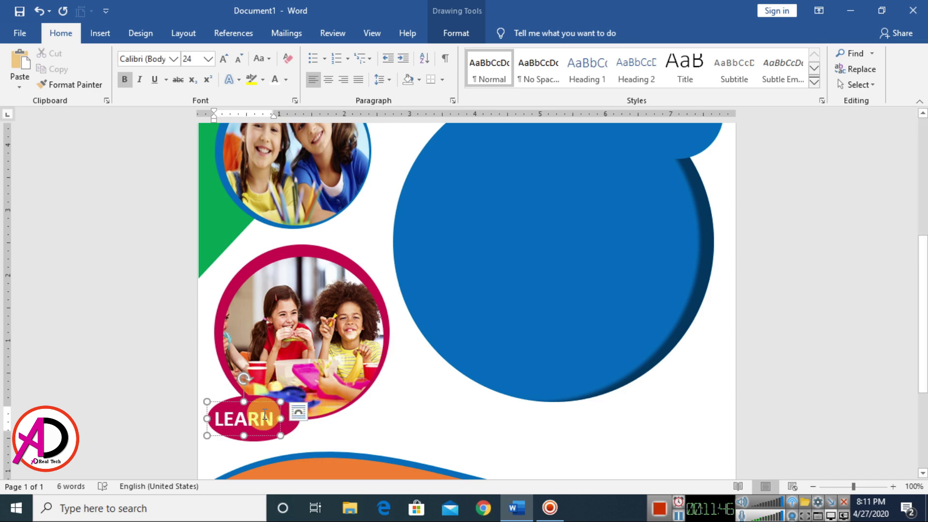
left_click(433, 416)
scroll(432, 426, "up", 8)
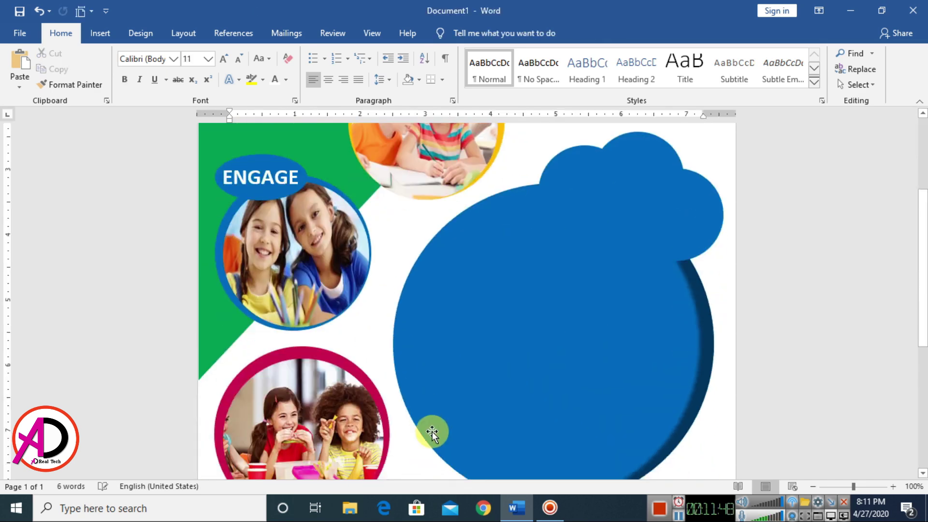
left_click(542, 239)
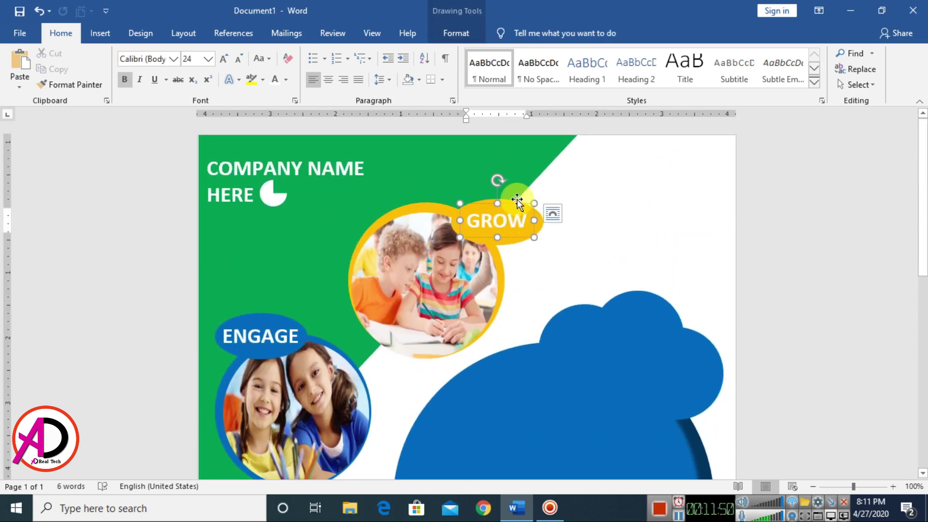
key("ctrl+z")
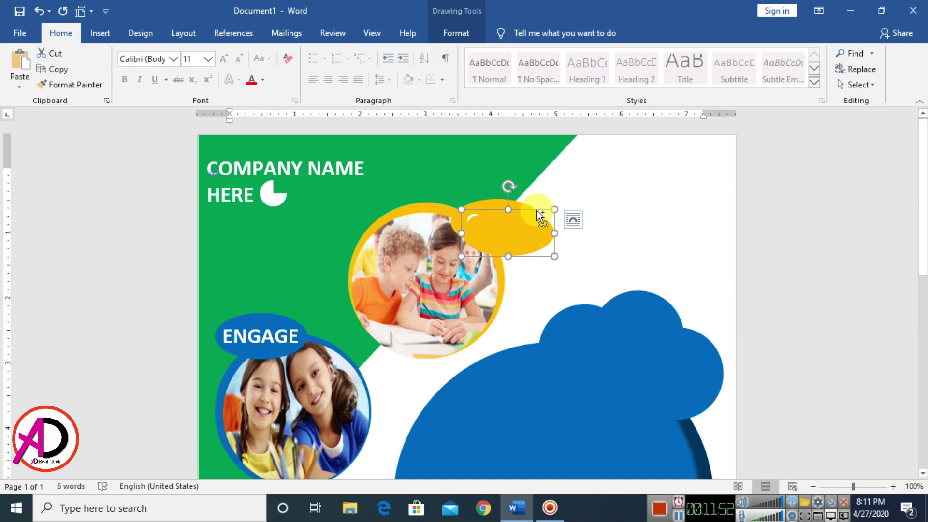
key("ctrl+z")
Duplicate the GROW text box and place the copy on the upper cloud lobes of the large blue circle.
double_click(517, 216)
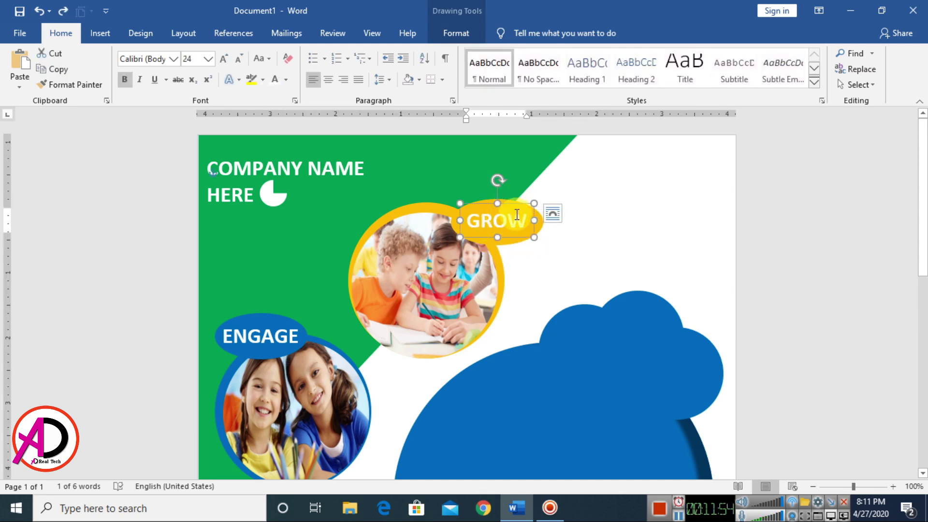
left_click_drag(517, 203, 566, 369)
scroll(578, 374, "down", 2)
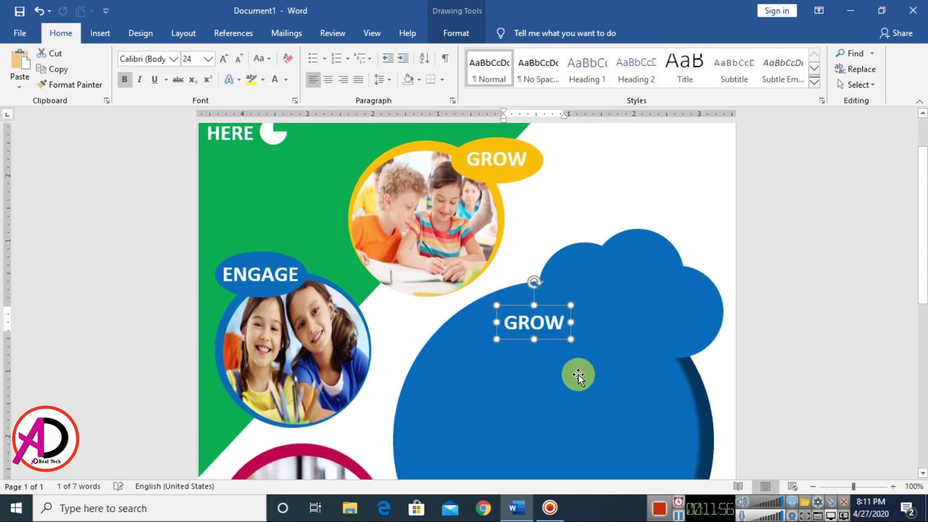
left_click_drag(546, 317, 649, 285)
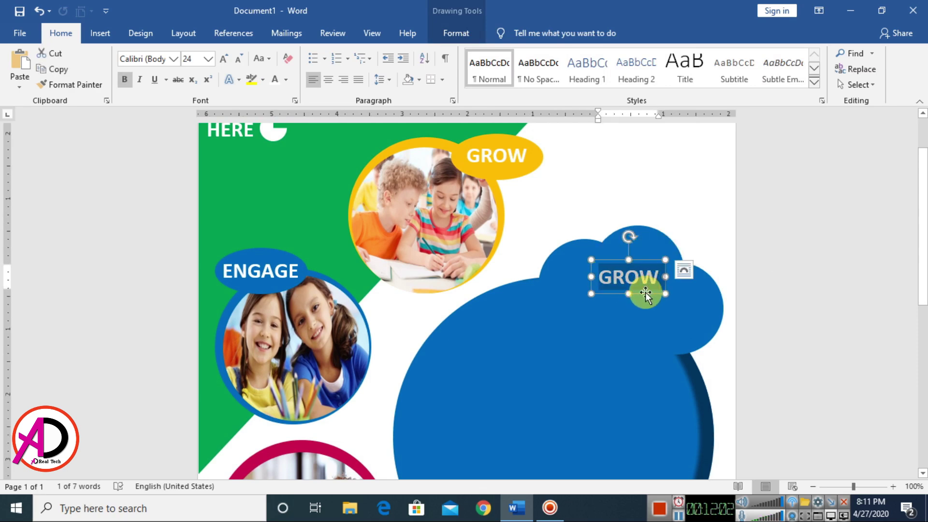
Replace the copied text with "$125" and "RESISTRATION PER CHILD" below it, shift the box left, and narrow it to three lines.
type("$124")
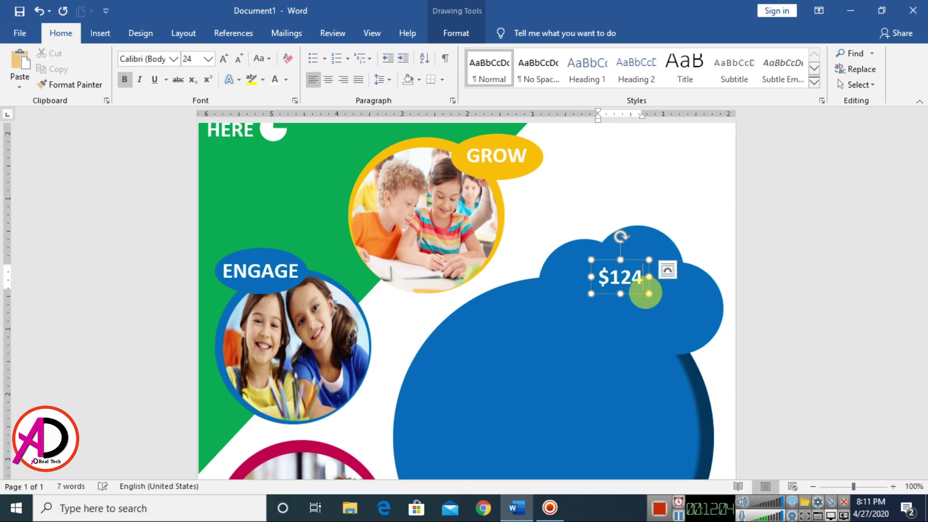
key("BackSpace")
type("5 ")
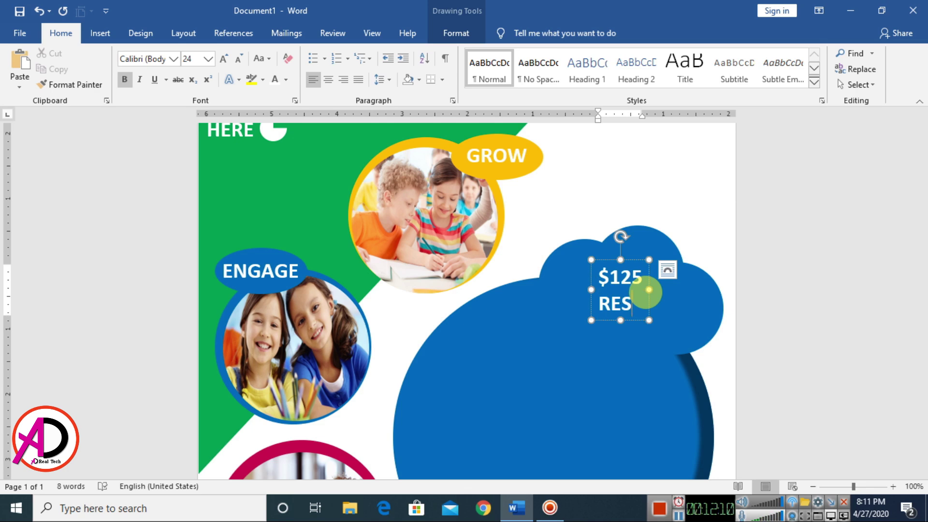
type("RESIST")
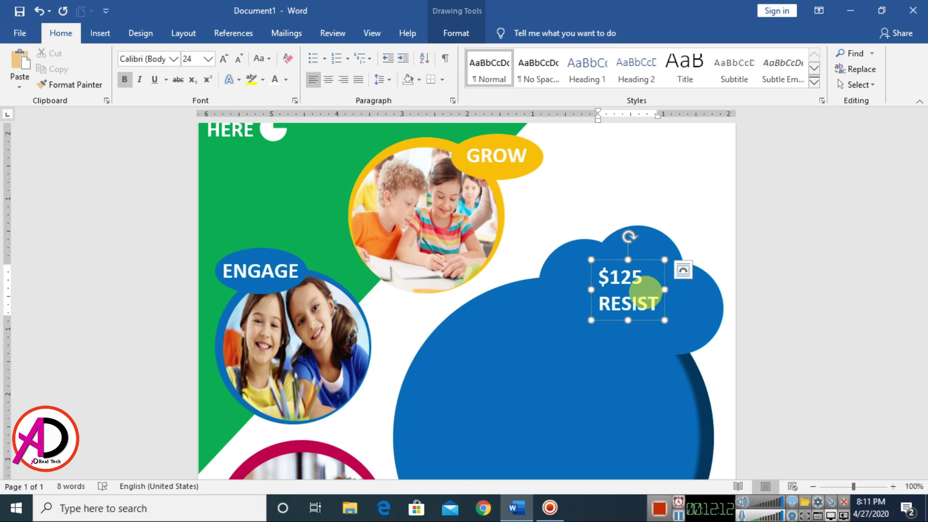
type("RATION")
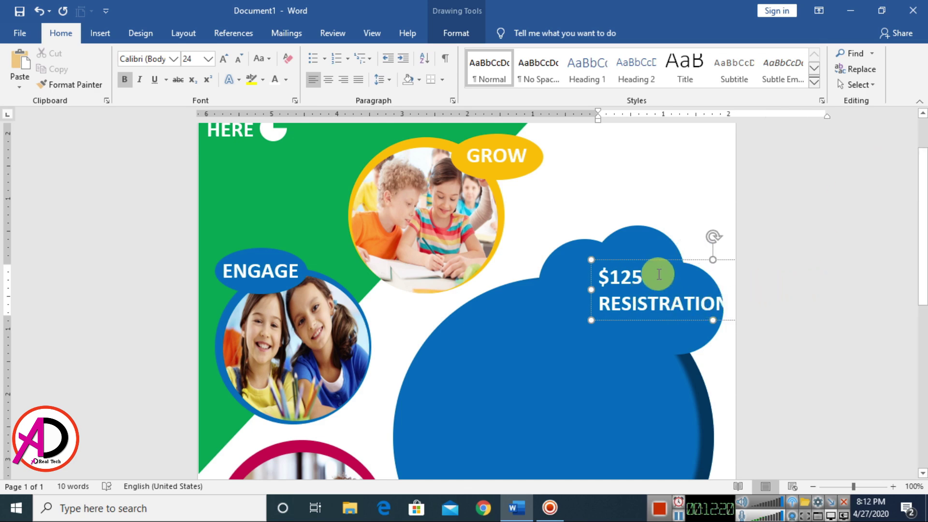
left_click_drag(654, 263, 577, 264)
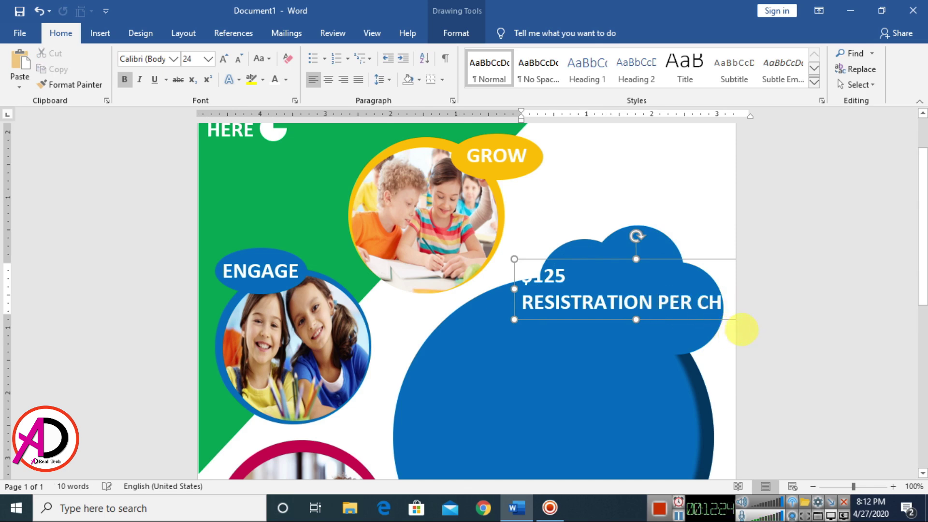
left_click_drag(740, 327, 648, 324)
Centre the $125 registration text and reduce its font size to 14.
left_click(556, 273)
key("ctrl+a")
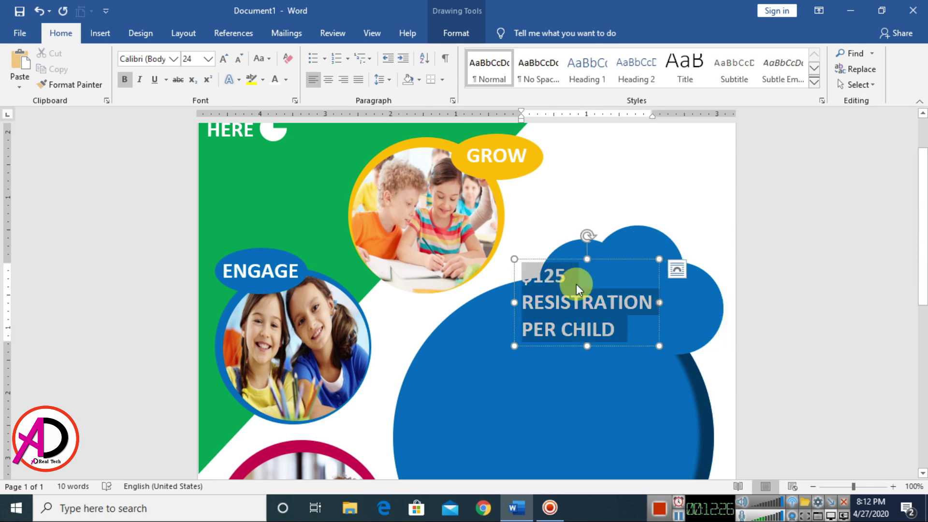
left_click(328, 79)
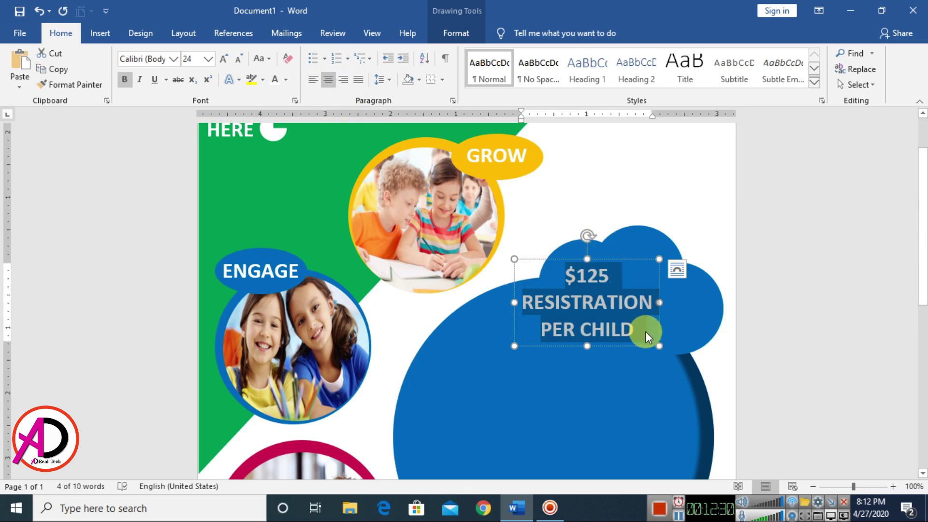
key("ctrl+shift+comma")
key("ctrl+shift+comma")
key("ctrl+shift+comma")
key("ctrl+shift+comma")
key("ctrl+shift+comma")
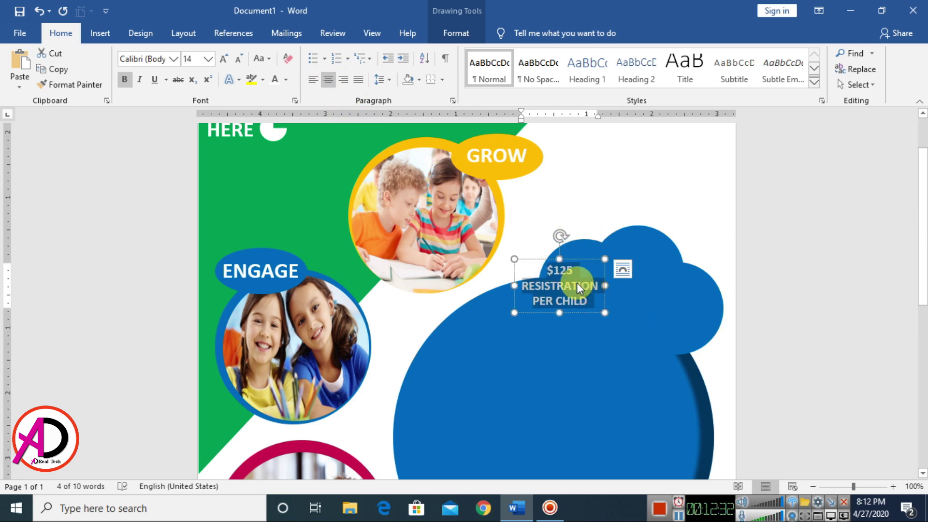
left_click(581, 261)
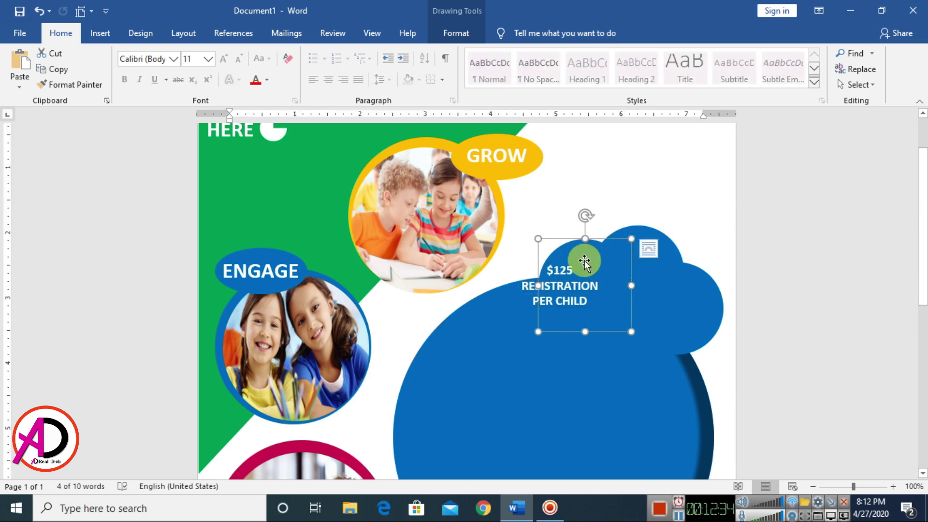
Move the $125 registration text box right onto the cloud lobes and set all its text to 18 pt.
left_click_drag(609, 261, 672, 257)
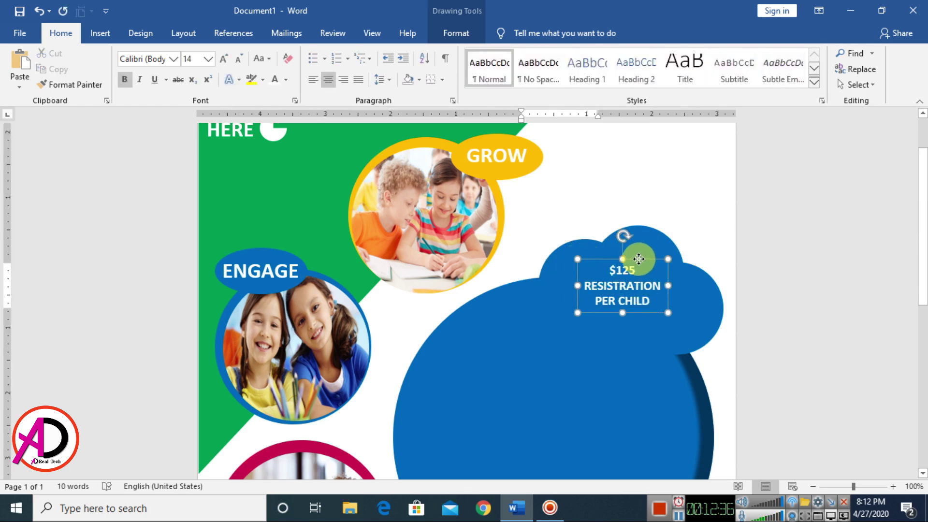
left_click_drag(648, 303, 605, 269)
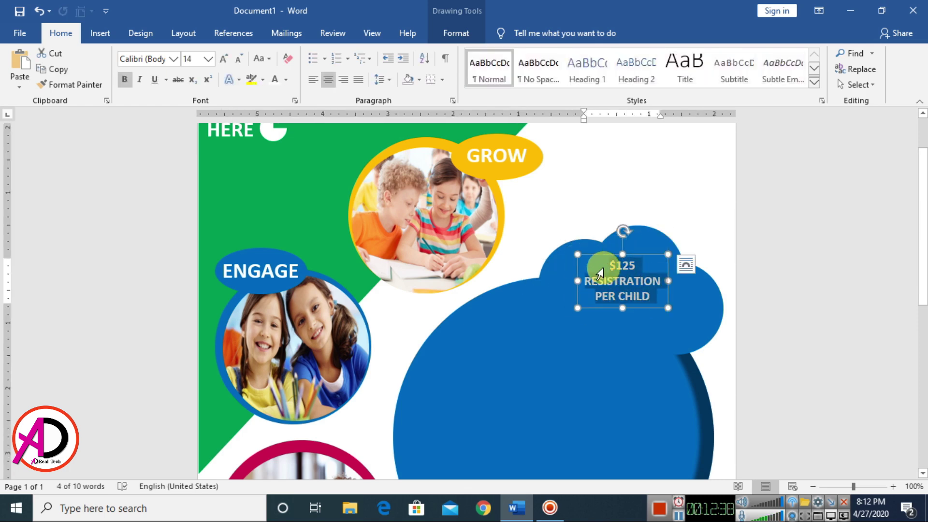
key("ctrl+shift+period")
key("ctrl+shift+period")
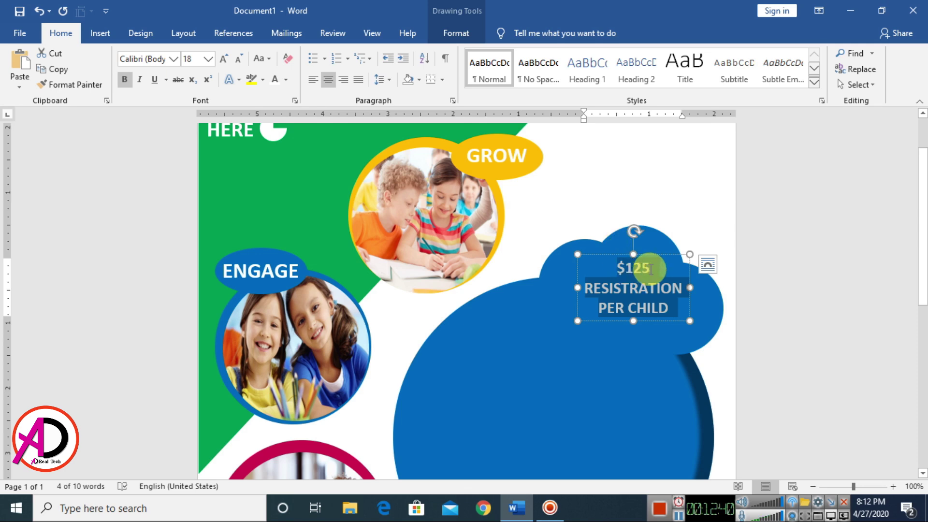
Set the $125 line to 36 pt and move the text box up so it fits within the cloud lobes.
left_click_drag(651, 269, 603, 266)
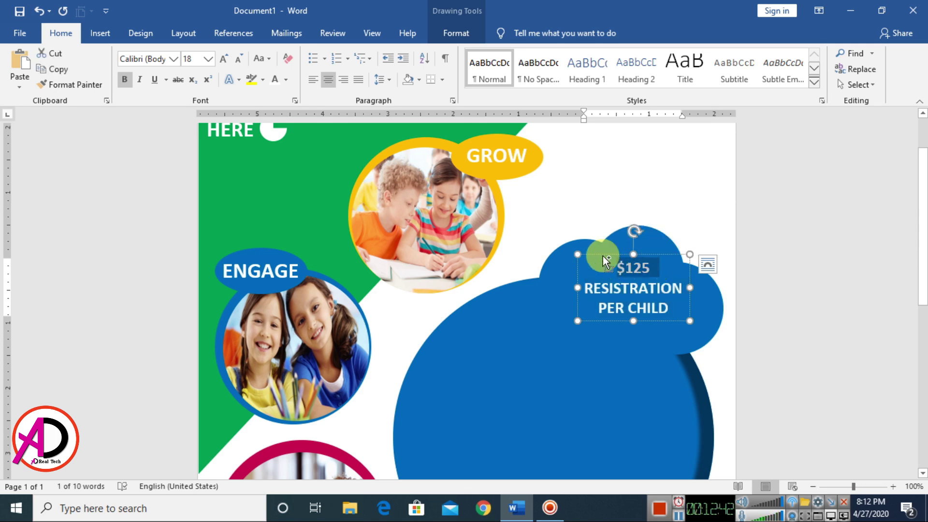
key("ctrl+shift+period")
key("ctrl+shift+period")
key("ctrl+shift+period")
key("ctrl+shift+period")
key("ctrl+shift+period")
key("ctrl+shift+period")
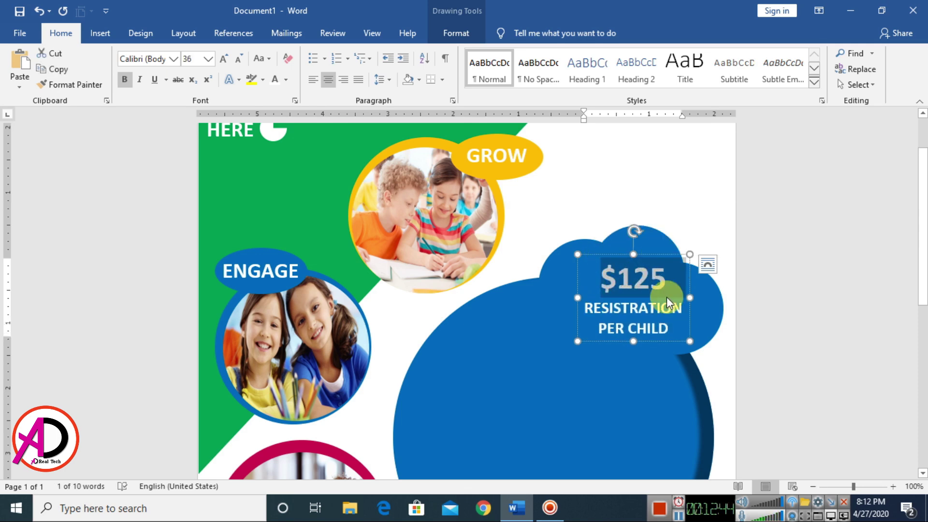
left_click_drag(658, 255, 653, 234)
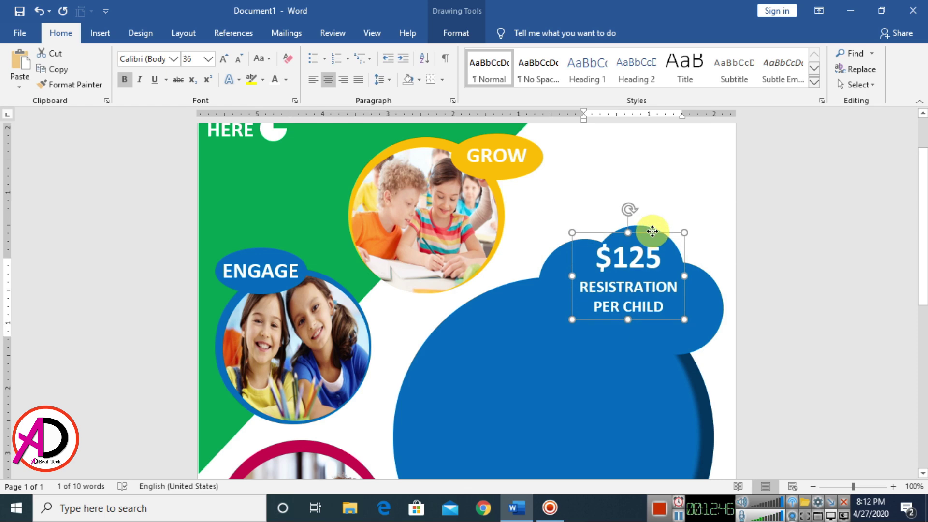
left_click(698, 173)
scroll(714, 321, "down", 3)
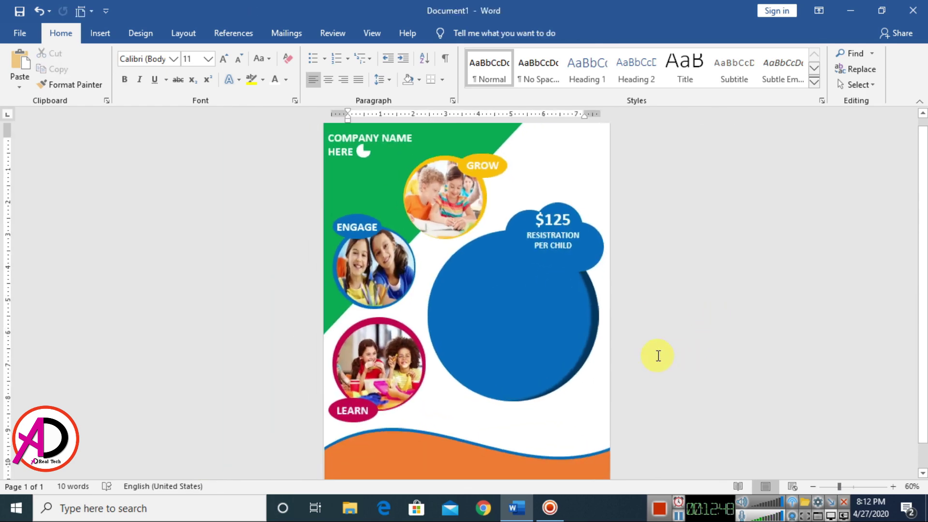
Shrink the rightmost blue cloud lobe slightly so it sits farther from the page edge, and deselect it.
left_click(620, 292)
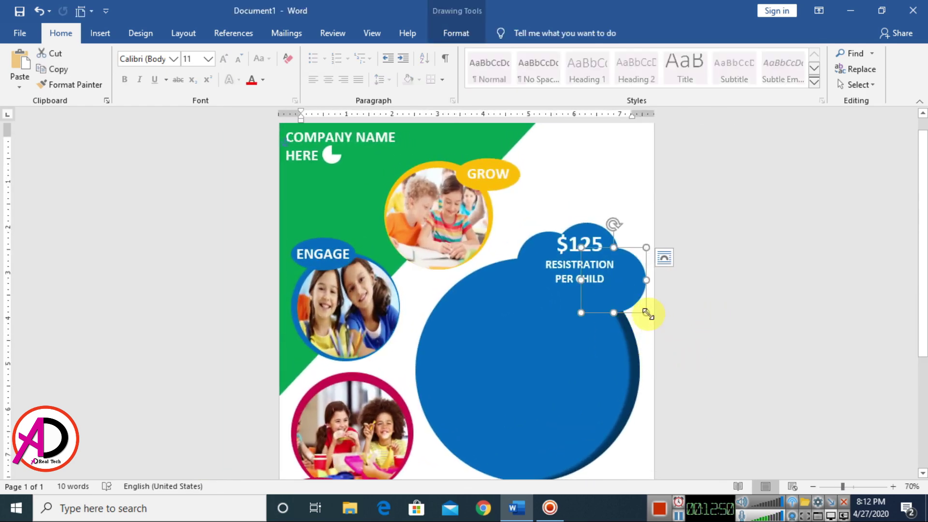
left_click_drag(643, 308, 631, 300)
left_click(719, 324)
scroll(703, 346, "down", 4)
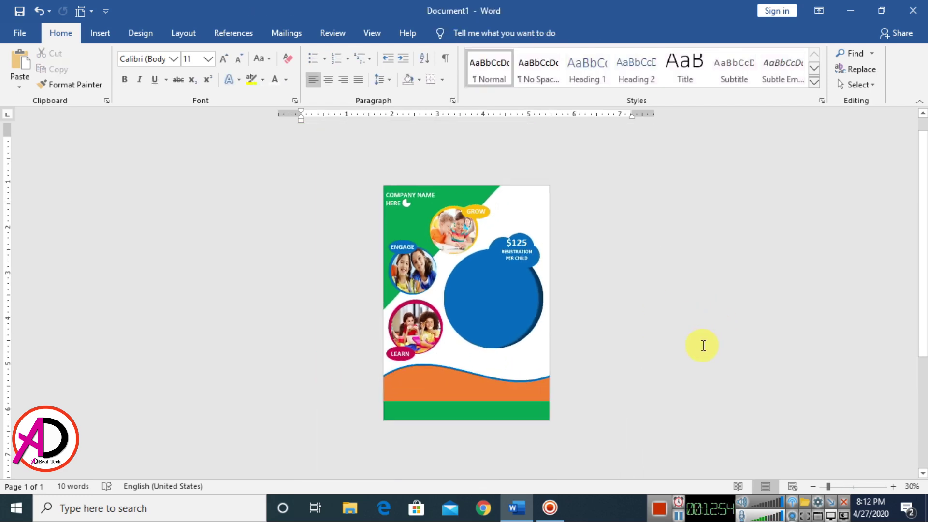
scroll(702, 346, "up", 3)
Duplicate the $125 text box into the middle of the large blue circle and replace its first line with OPEN.
left_click(573, 248)
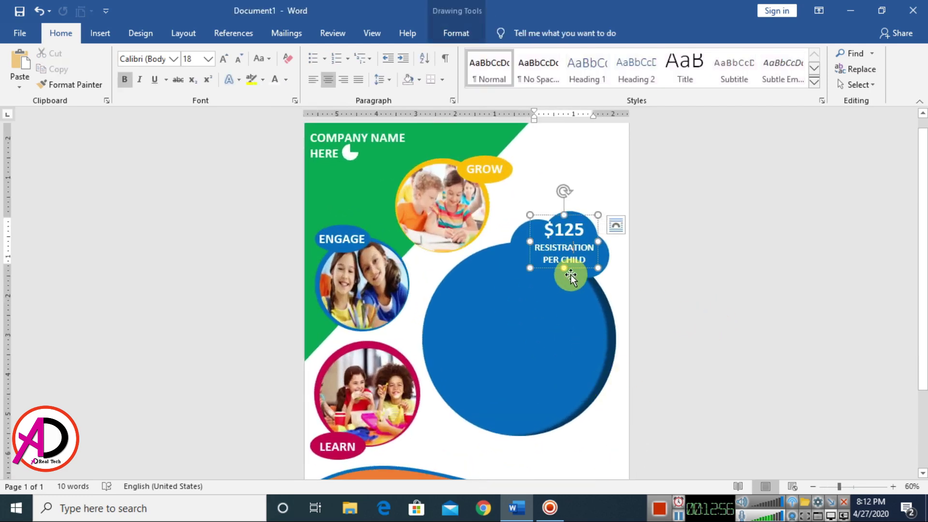
left_click_drag(576, 271, 537, 342)
left_click(501, 302)
double_click(501, 303)
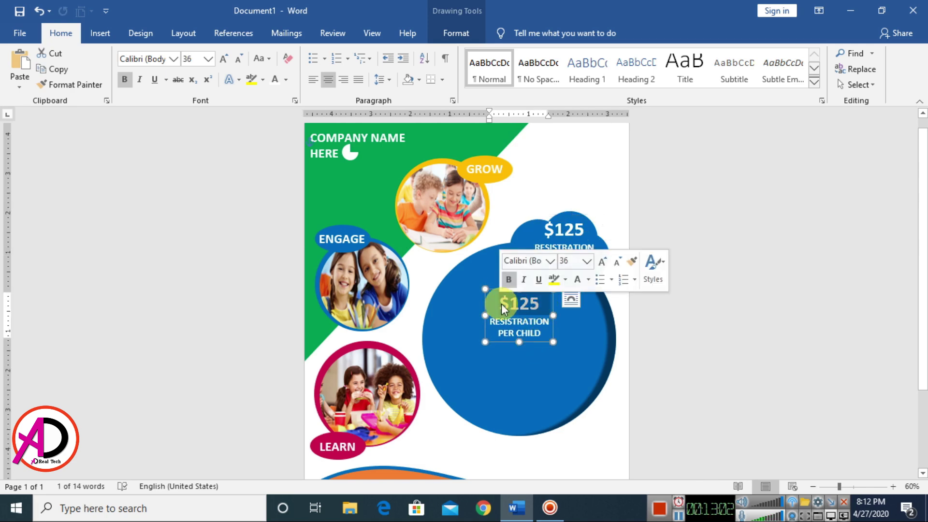
type("OPEN")
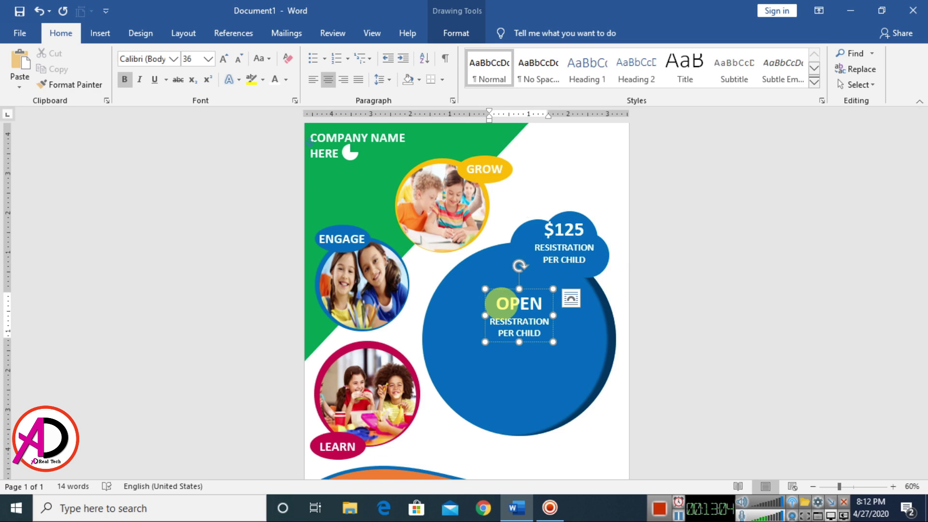
Replace the two lines below OPEN with "ADMISSION" and "FOR 2020".
key("Down")
key("Home")
key("shift+End")
type("ADMISSION")
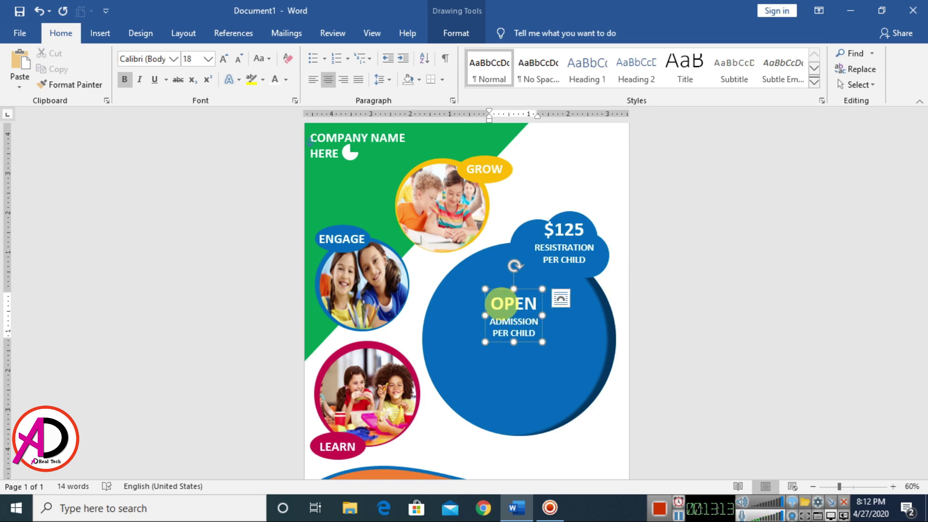
key("Down")
key("Home")
key("shift+End")
type("FOR 2020")
Set the font size of OPEN to 48.
key("Up")
key("Home")
key("shift+End")
key("ctrl+shift+period")
key("ctrl+shift+period")
key("ctrl+shift+period")
key("ctrl+shift+period")
key("ctrl+shift+period")
key("ctrl+shift+period")
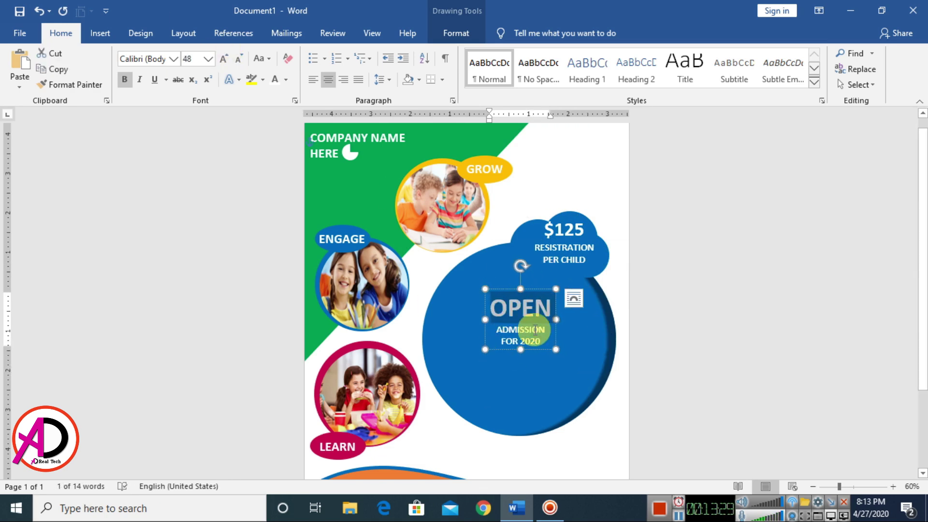
Enlarge the ADMISSION and FOR 2020 lines and expand the text box to hold them.
key("Down")
key("Home")
key("shift+End")
key("ctrl+shift+period")
key("ctrl+shift+period")
key("ctrl+shift+period")
key("ctrl+shift+period")
key("ctrl+shift+period")
key("ctrl+shift+period")
Enlarge OPEN well beyond the two lines below it and reposition the text box centrally in the blue circle.
key("Up")
key("Up")
key("Home")
key("shift+End")
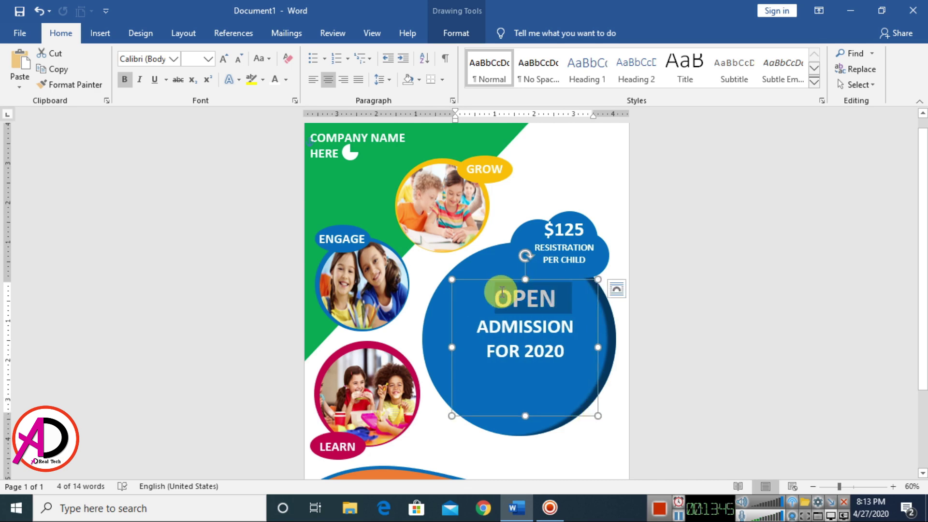
key("ctrl+shift+period")
key("ctrl+shift+period")
key("ctrl+shift+period")
key("Down")
key("Home")
key("shift+End")
left_click_drag(546, 279, 542, 267)
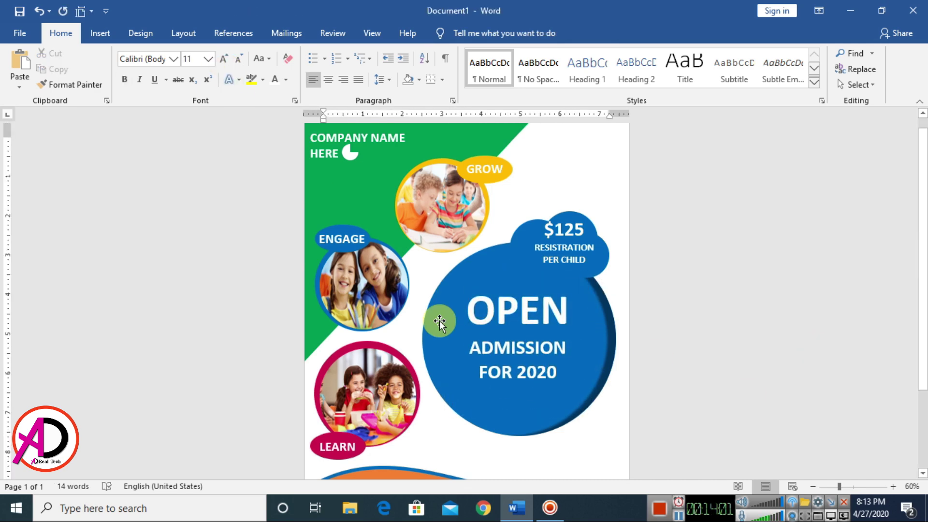
Draw a white horizontal line beneath FOR 2020 in the blue circle.
left_click(100, 33)
left_click(457, 32)
left_click(307, 79)
left_click(421, 325)
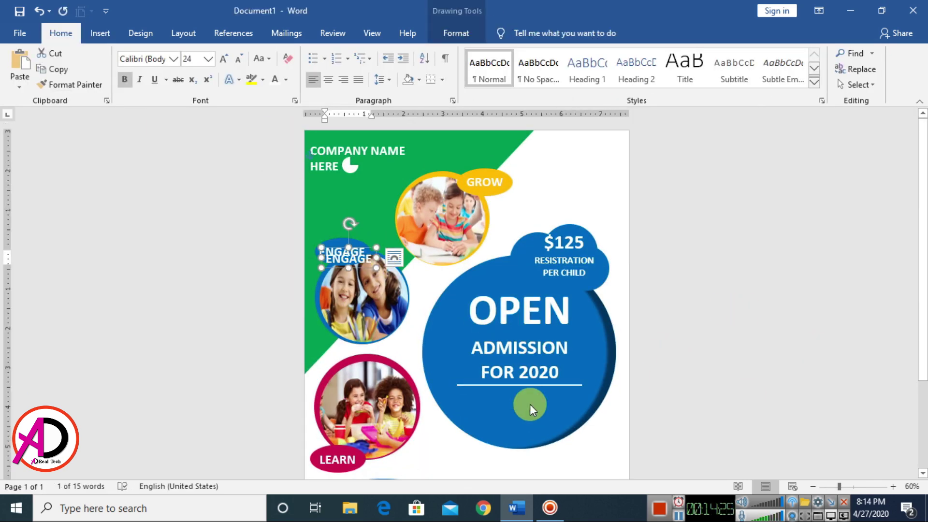
Place a copy of the ENGAGE text box under the white line, replace its text with SEATS LIMITED, and deselect it.
left_click_drag(530, 405, 527, 401)
double_click(517, 393)
type("SEATS LIMITED")
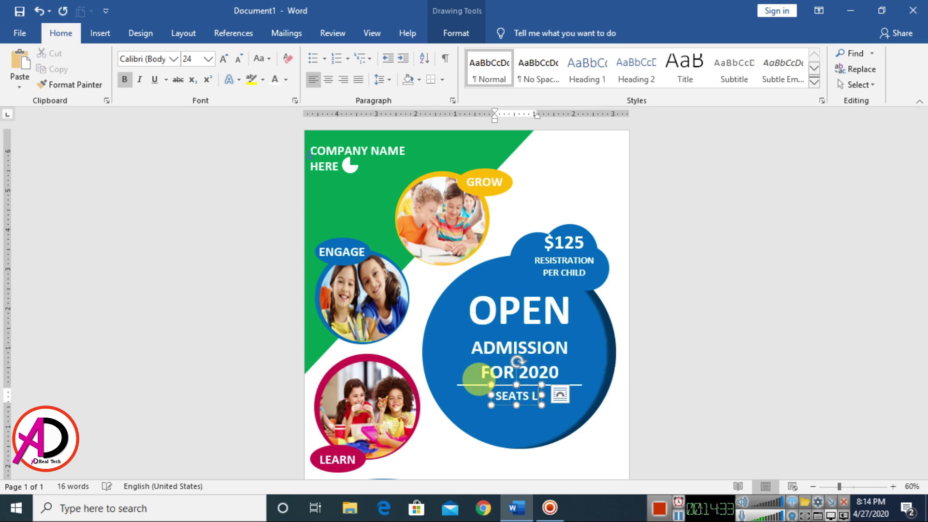
scroll(726, 344, "down", 2)
left_click(727, 345)
scroll(653, 373, "down", 4)
scroll(586, 368, "up", 4)
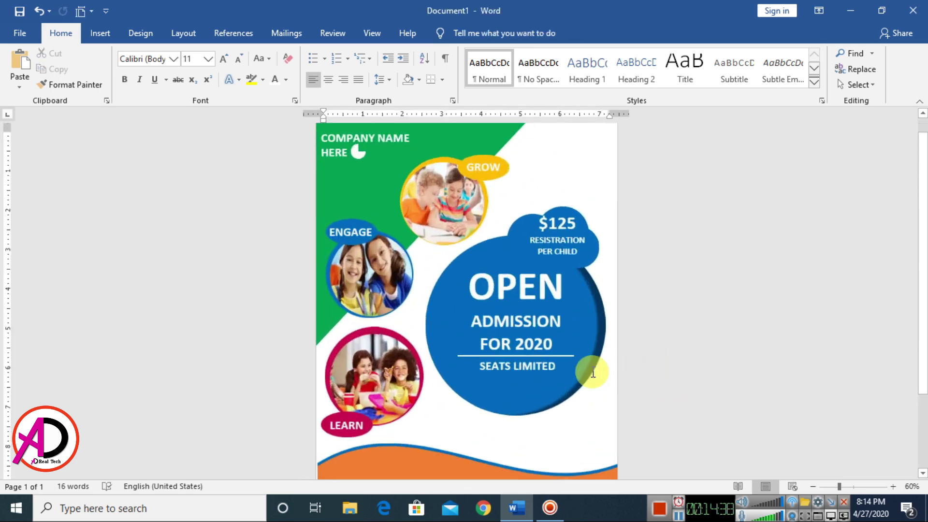
scroll(616, 392, "down", 4)
scroll(615, 394, "up", 4)
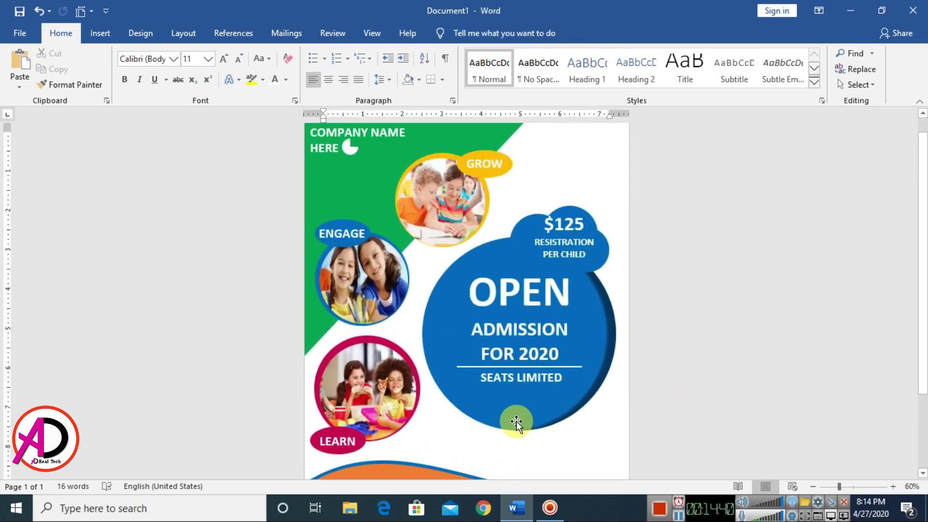